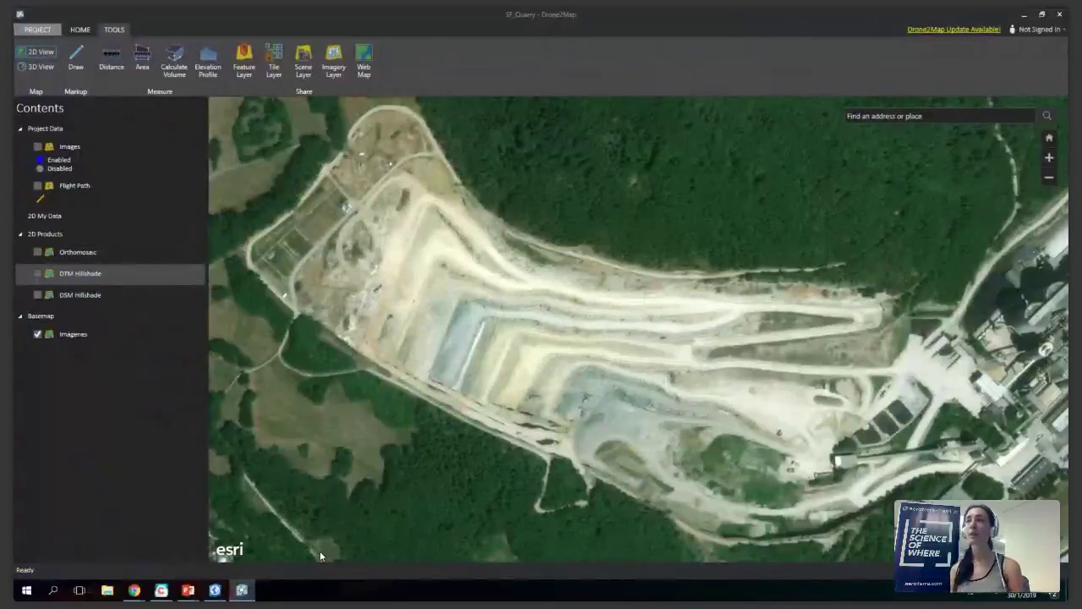
# Review the Drone2Map licensing information, including the licence's expiry date, the offline authorization setting and the licensing portal.
pyautogui.click(37, 29)
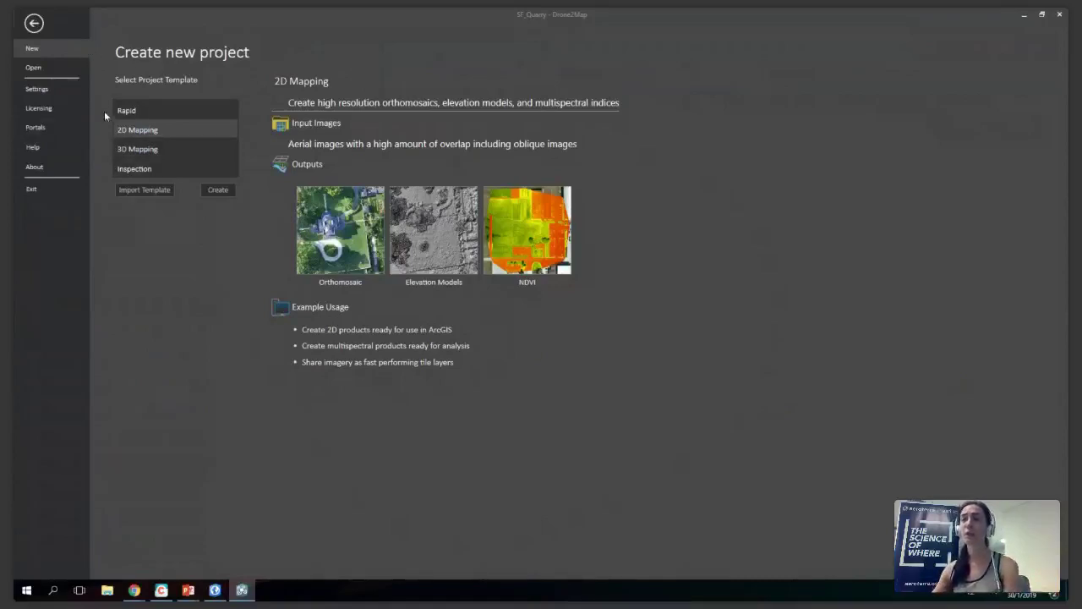
pyautogui.click(47, 114)
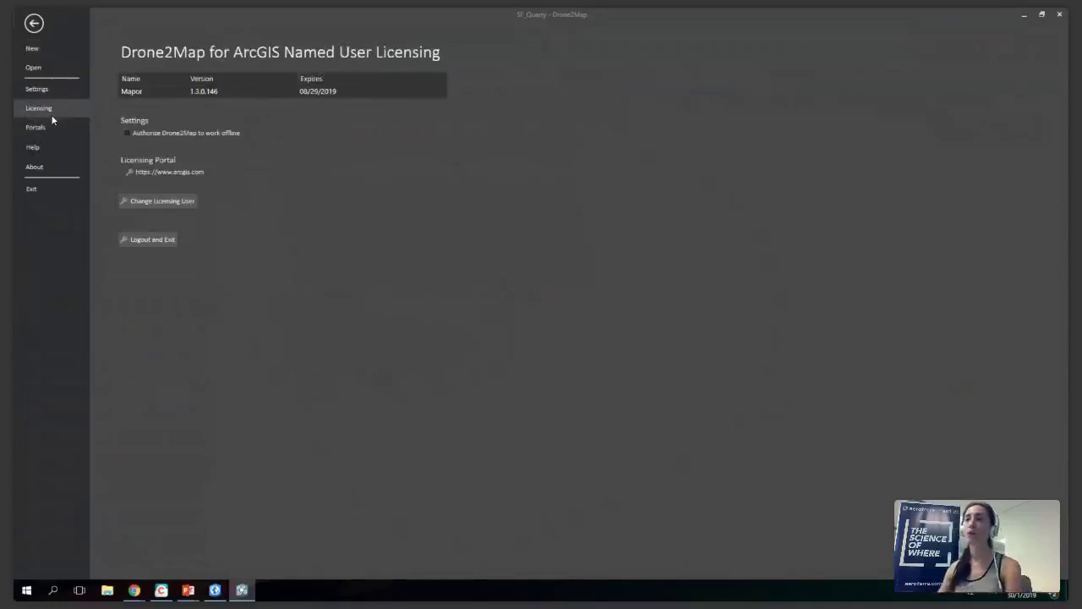
pyautogui.click(297, 100)
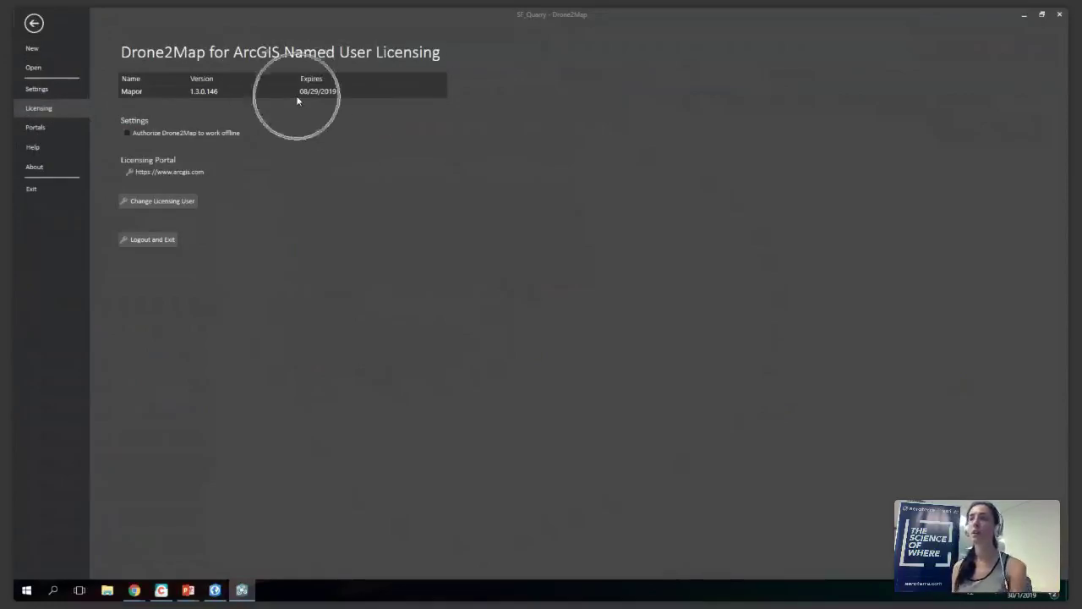
pyautogui.click(297, 100)
pyautogui.click(297, 100)
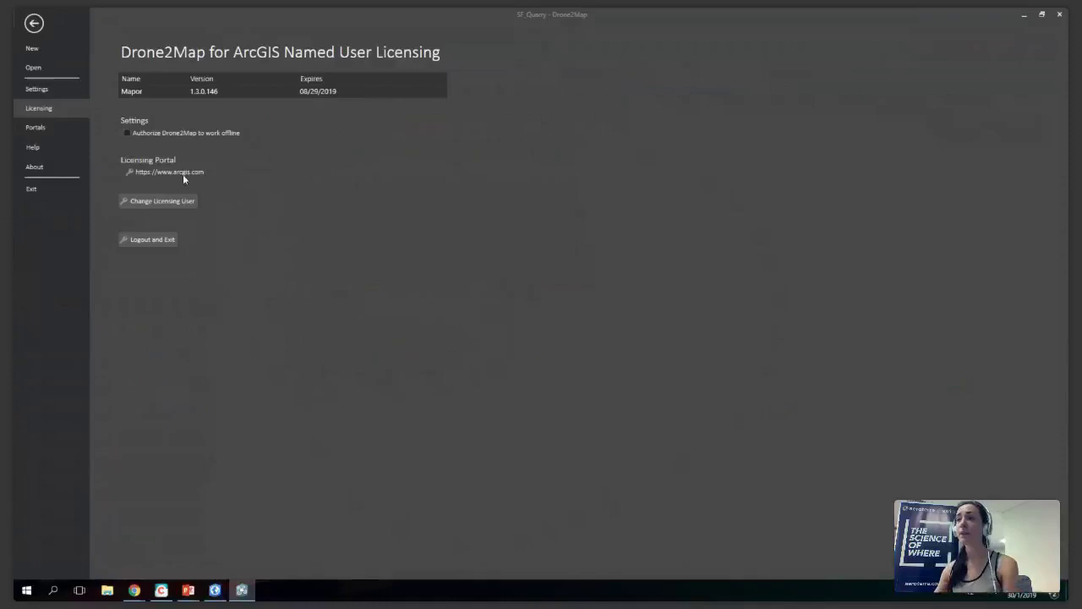
pyautogui.click(157, 135)
pyautogui.click(157, 135)
pyautogui.click(158, 135)
pyautogui.click(157, 135)
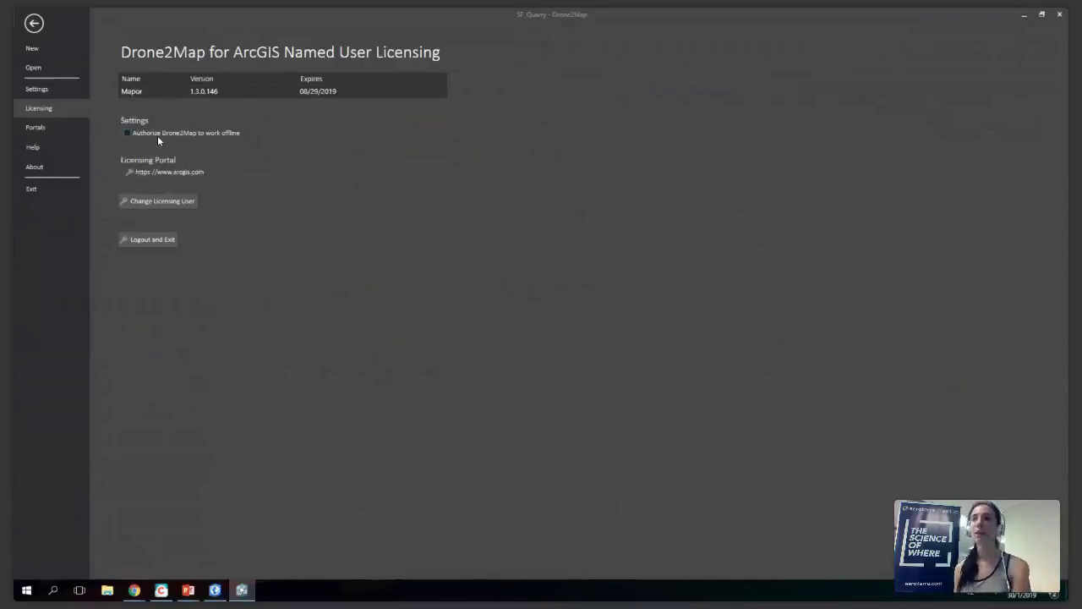
pyautogui.click(158, 122)
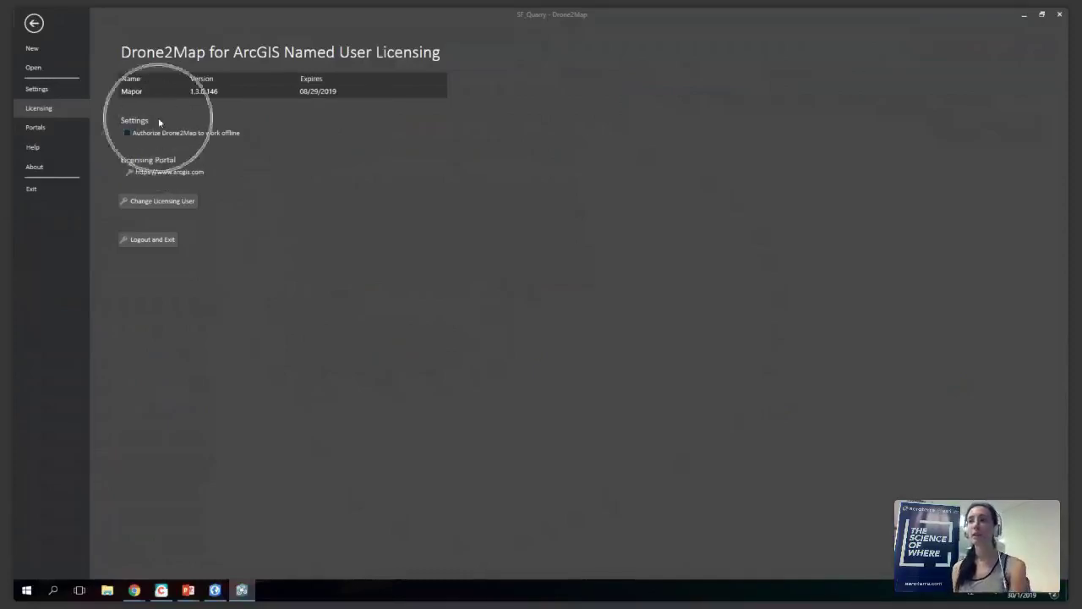
pyautogui.click(158, 122)
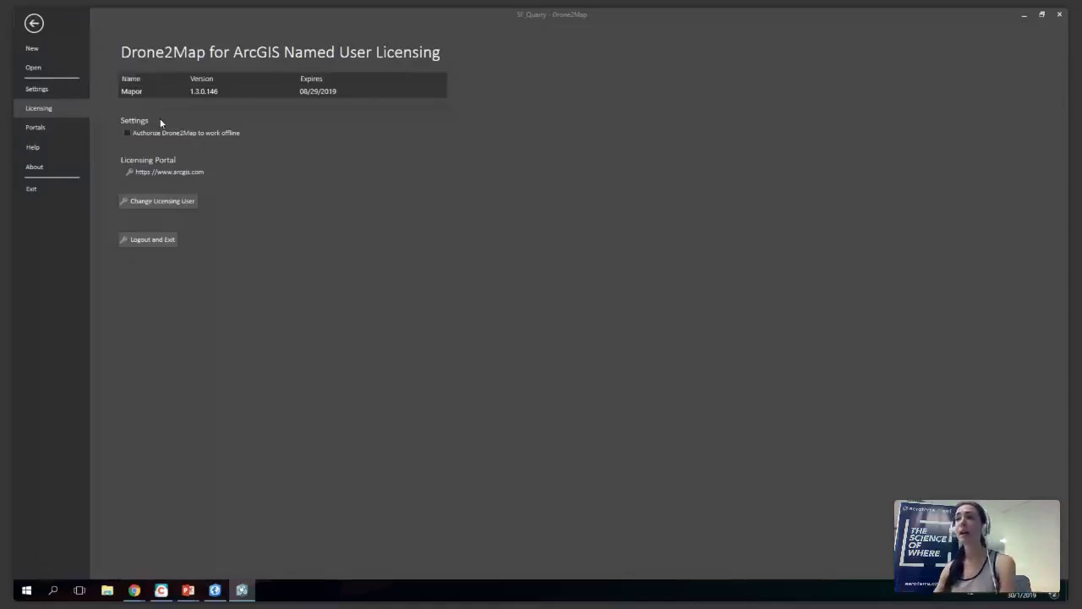
pyautogui.click(45, 129)
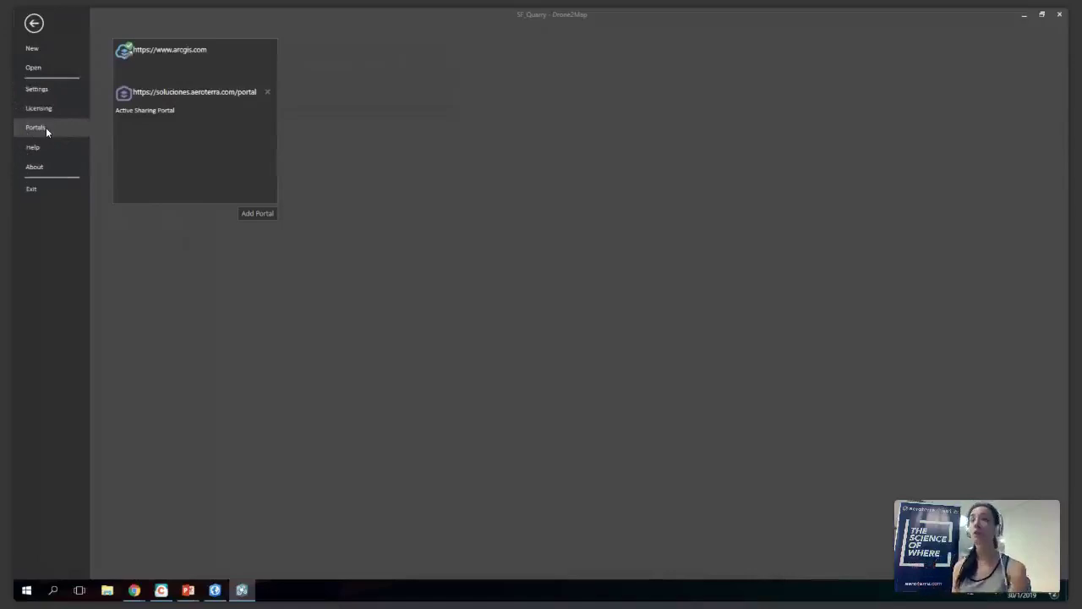
pyautogui.click(46, 127)
pyautogui.click(178, 55)
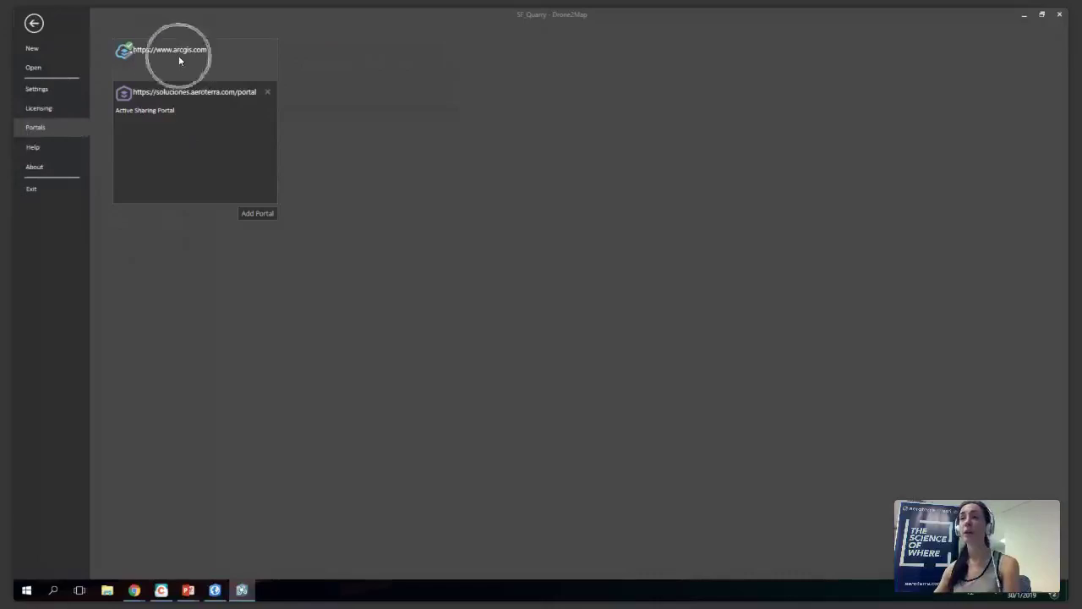
pyautogui.click(177, 96)
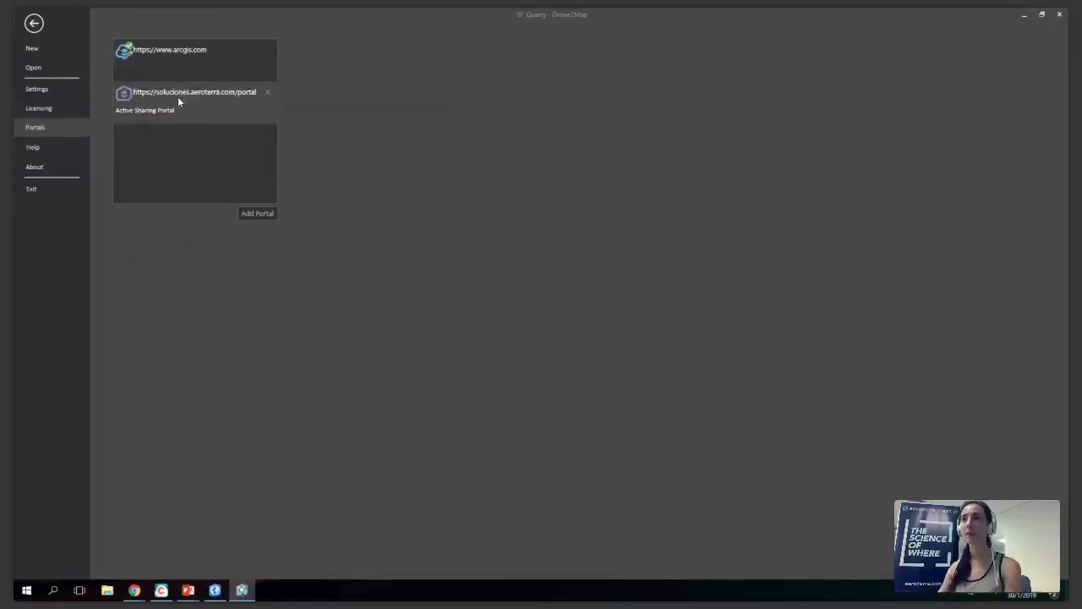
pyautogui.click(183, 107)
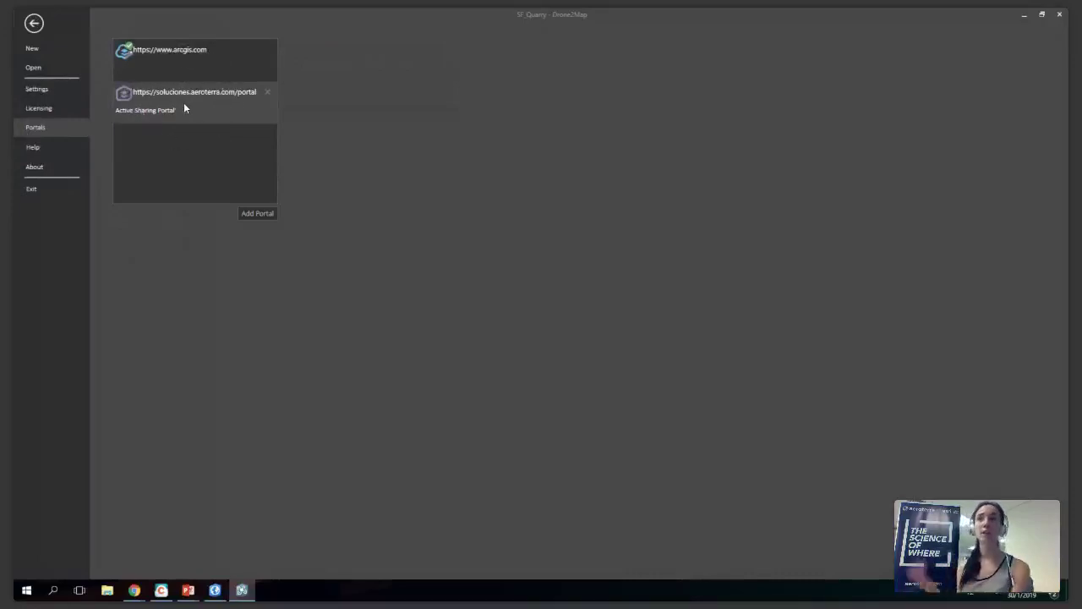
pyautogui.click(184, 107)
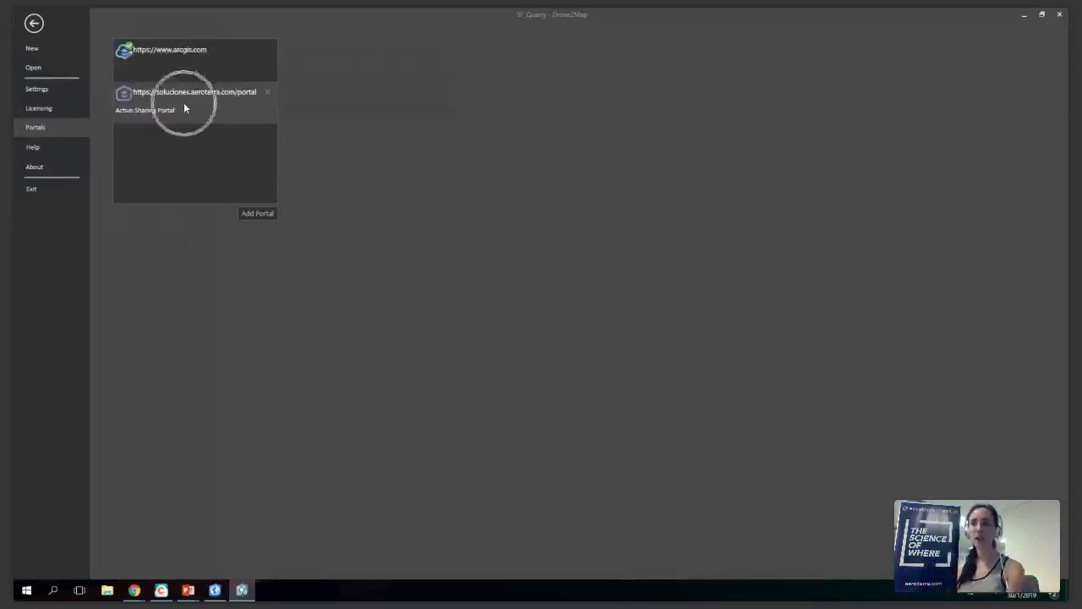
pyautogui.click(197, 54)
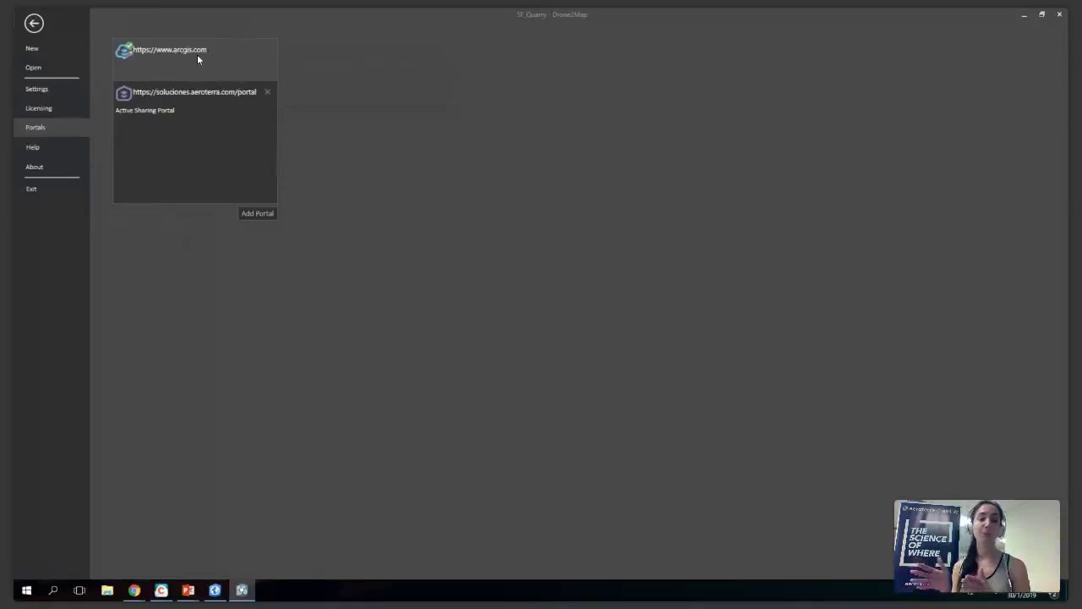
pyautogui.click(256, 216)
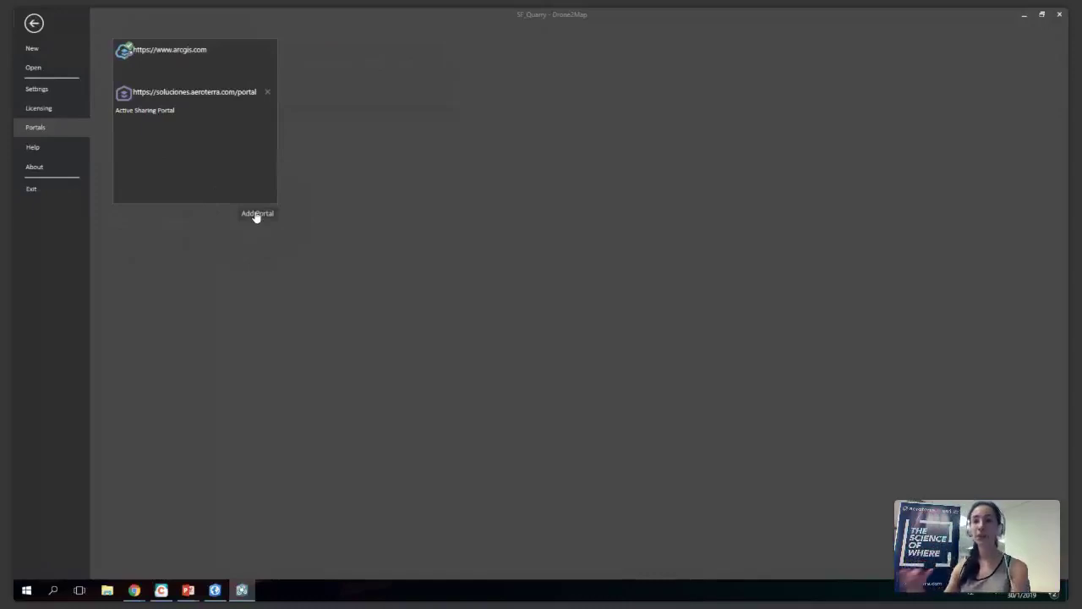
# Show the authentication and active sharing portal options for the soluciones.aeroterra.com/portal connection.
pyautogui.rightClick(210, 95)
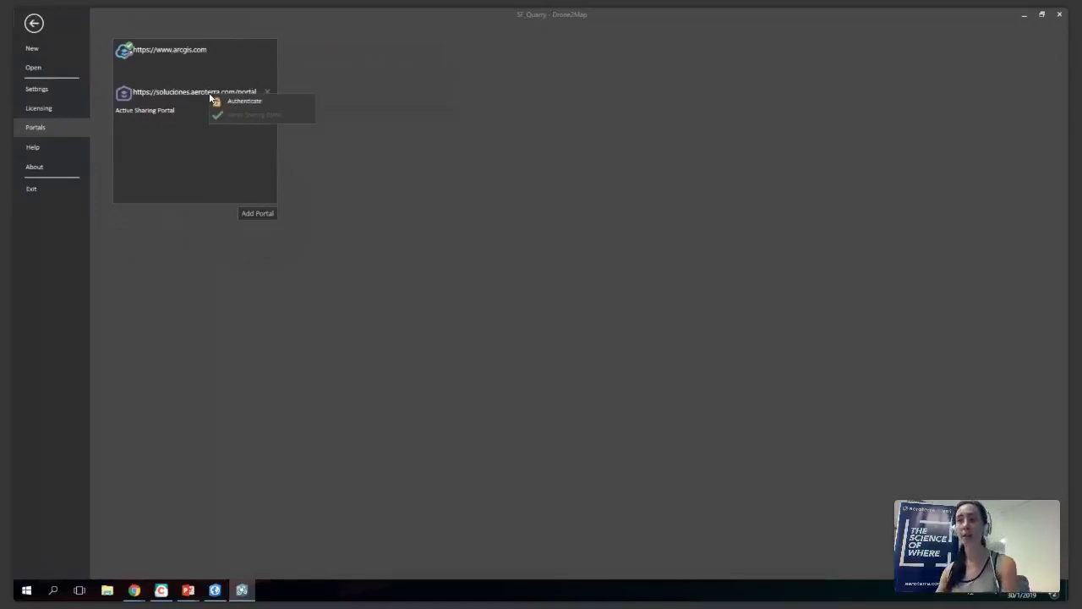
pyautogui.click(250, 106)
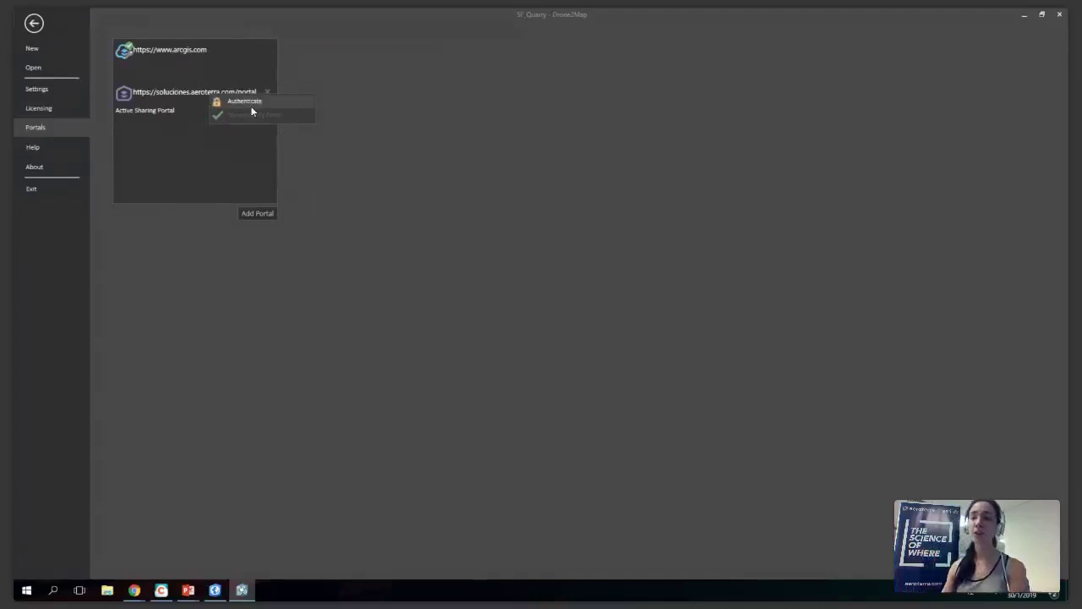
pyautogui.click(259, 119)
pyautogui.click(259, 119)
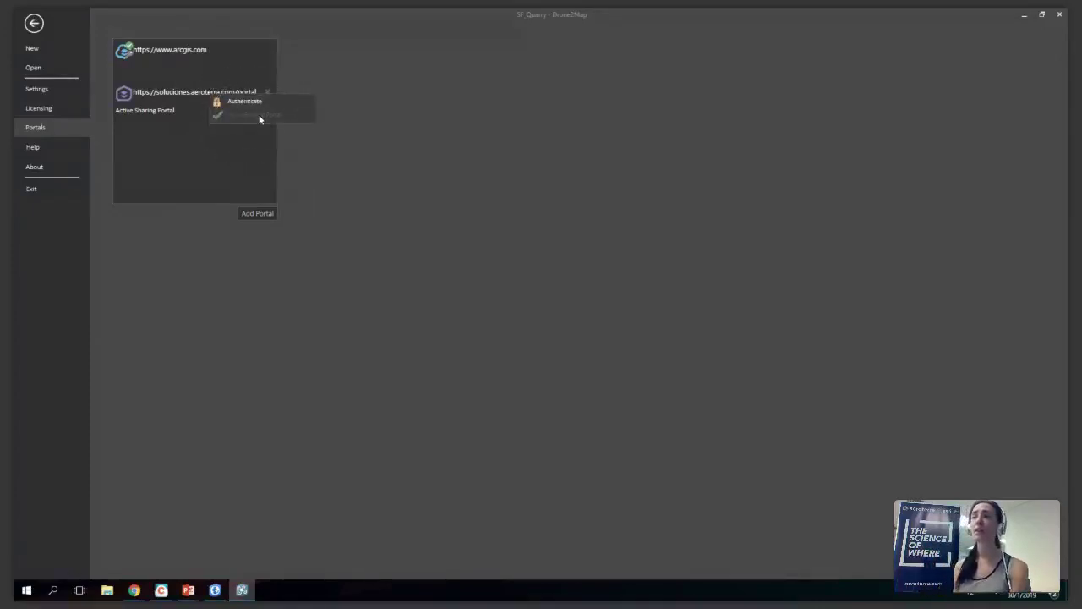
pyautogui.click(259, 119)
pyautogui.click(260, 119)
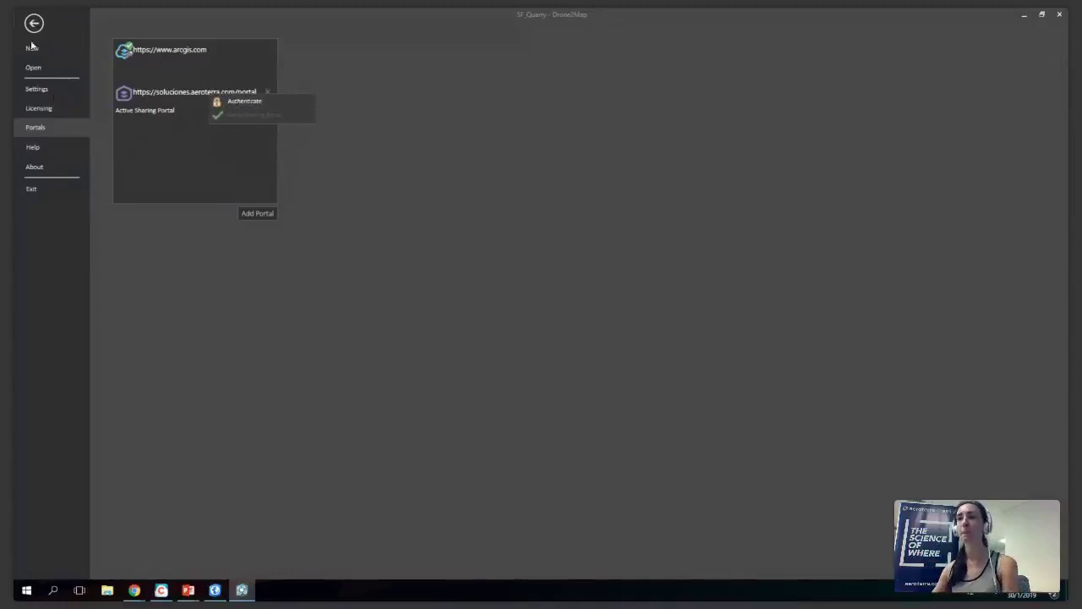
# Review the application's default settings for new projects: project and image locations, custom template, coordinate system and vertical reference.
pyautogui.click(37, 90)
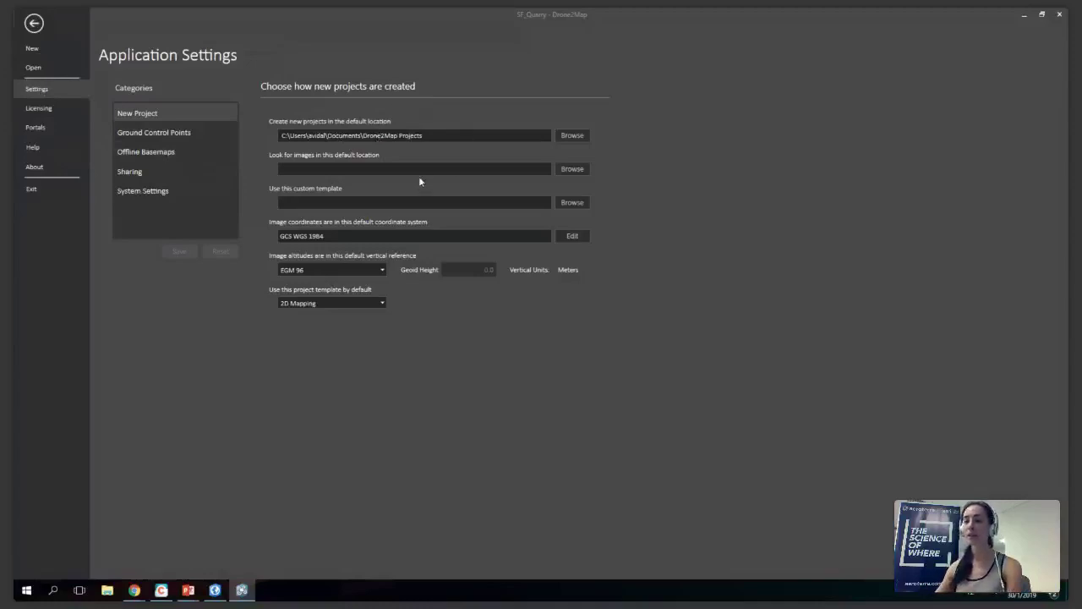
pyautogui.click(396, 137)
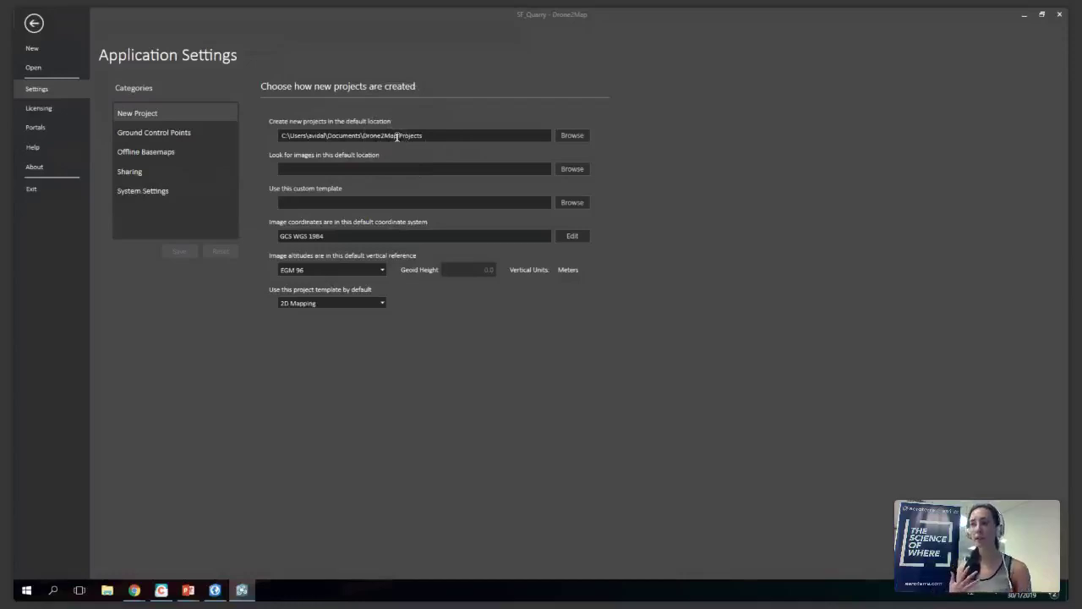
pyautogui.click(393, 169)
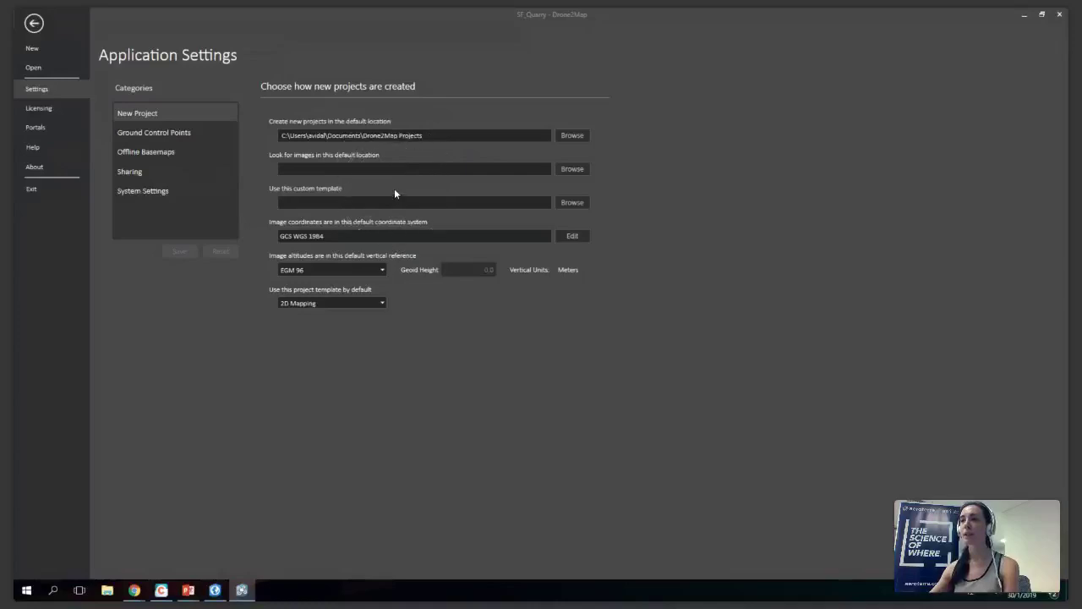
pyautogui.click(333, 235)
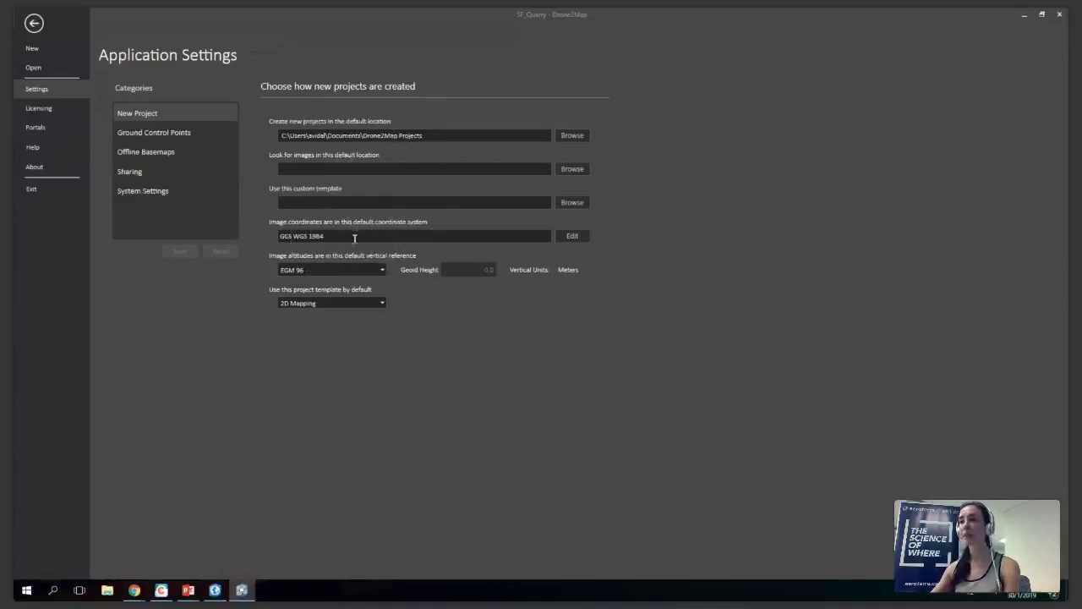
pyautogui.click(350, 269)
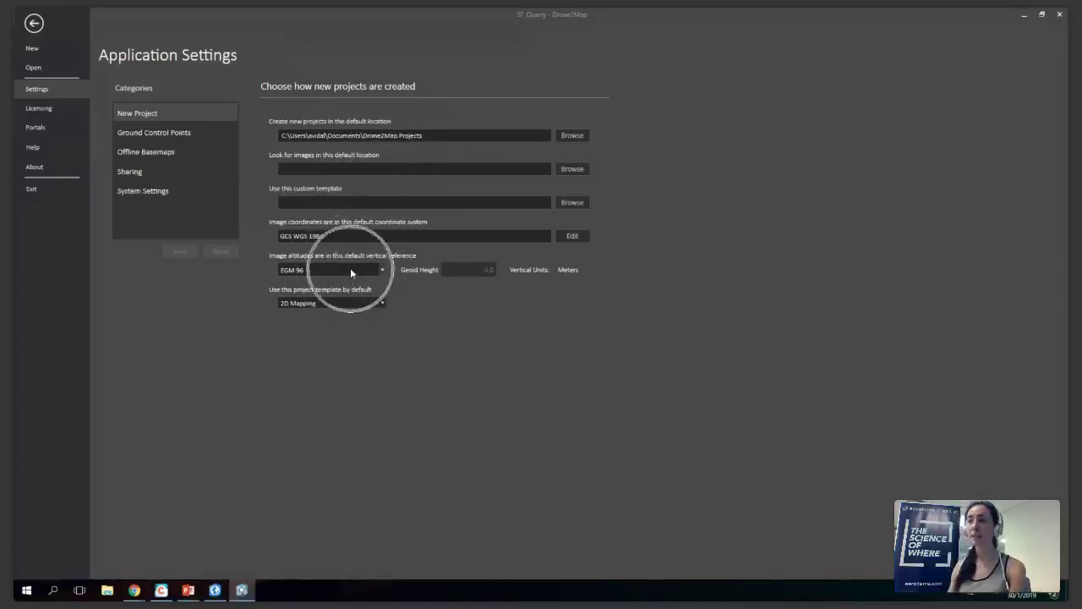
# Review the default settings for ground control points, offline basemaps, sharing and the system, and return to the slide presentation.
pyautogui.click(135, 137)
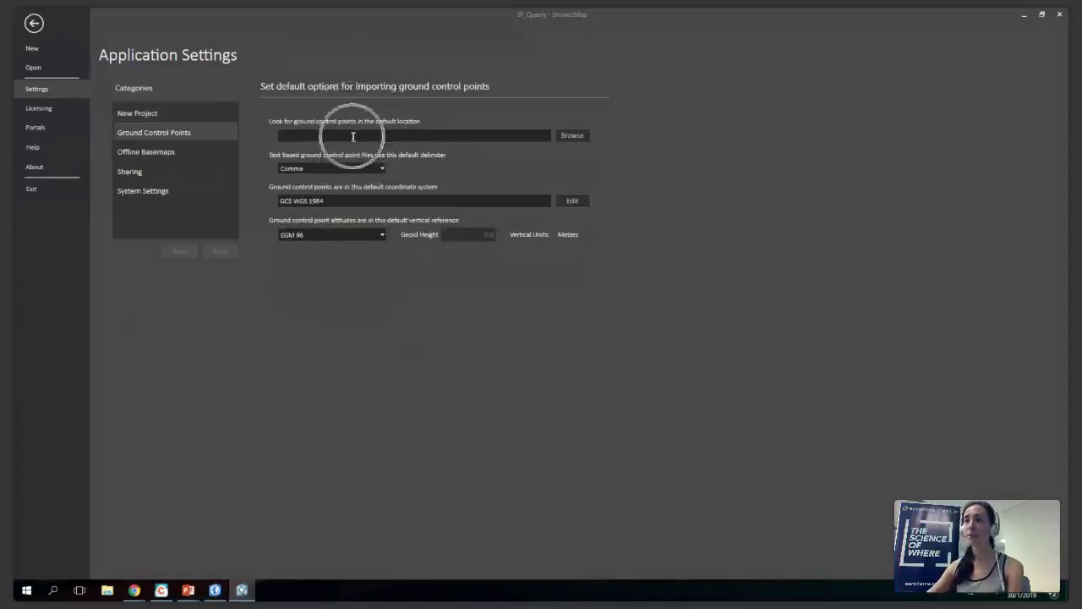
pyautogui.click(155, 158)
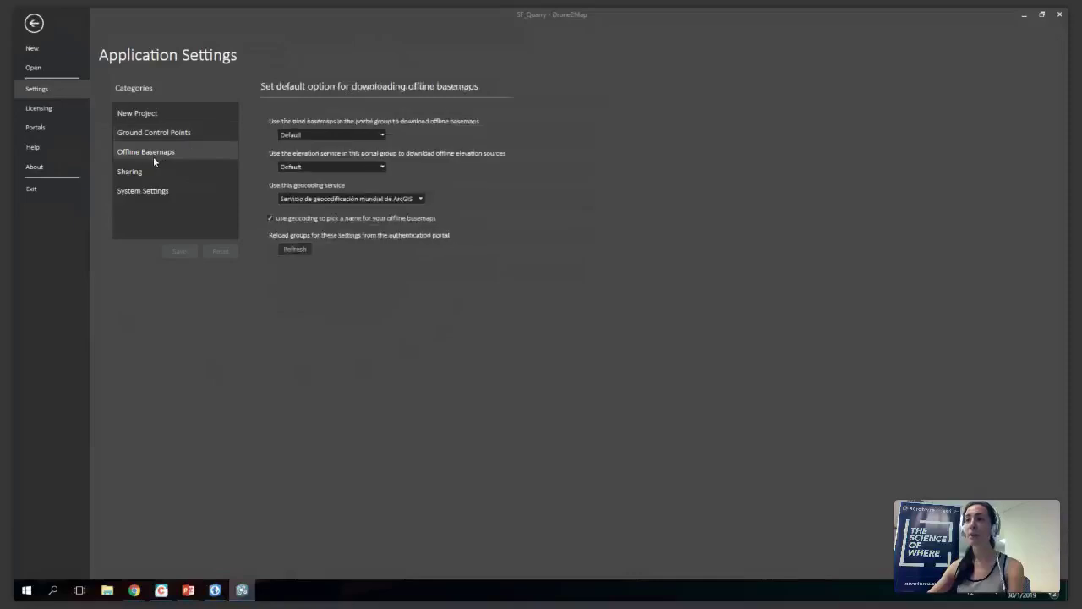
pyautogui.click(125, 174)
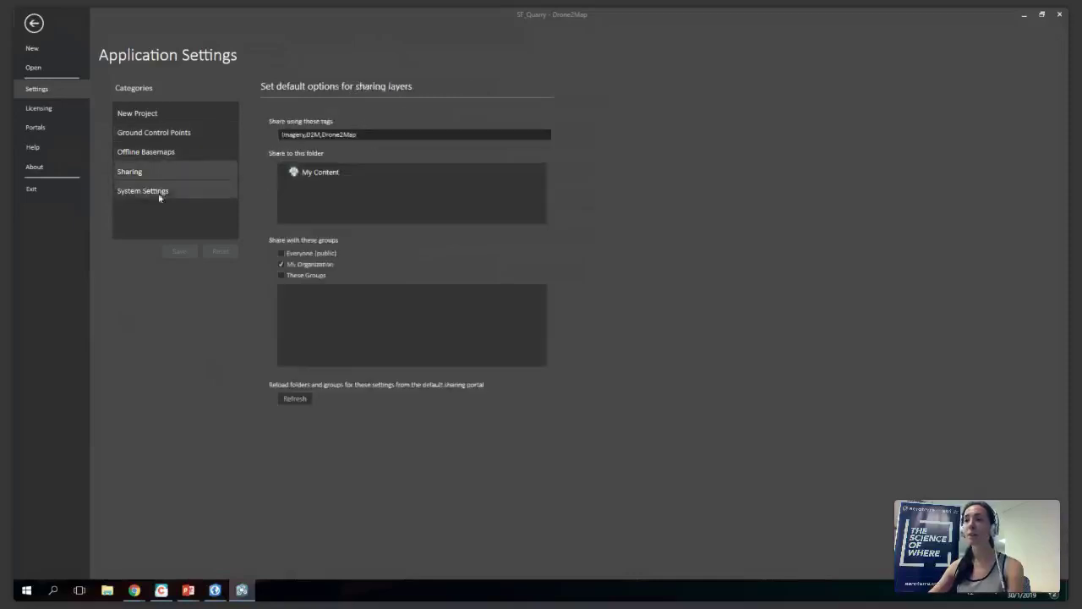
pyautogui.click(159, 196)
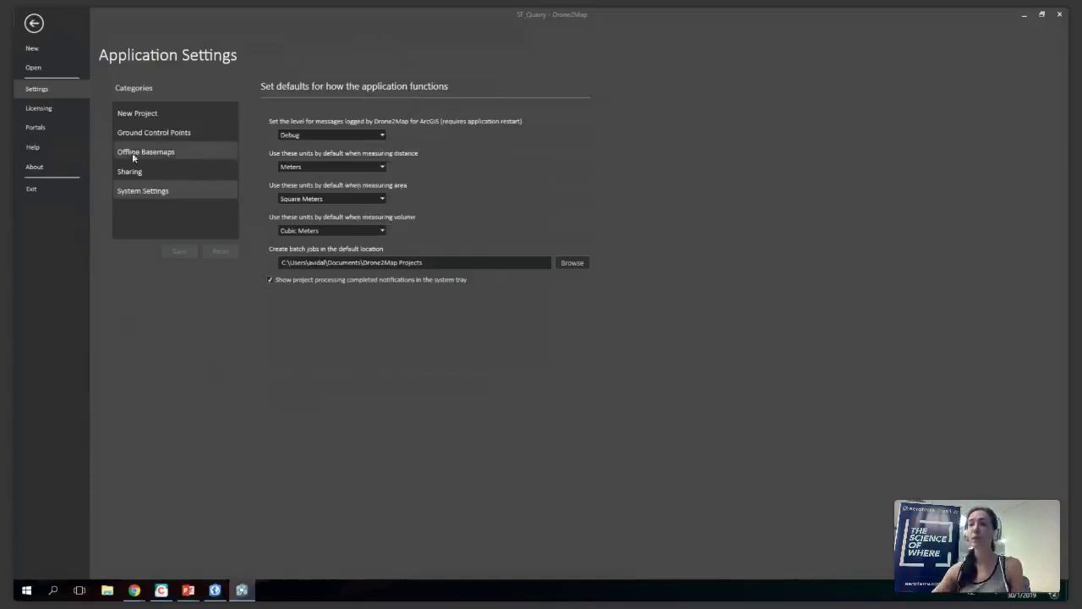
pyautogui.click(35, 25)
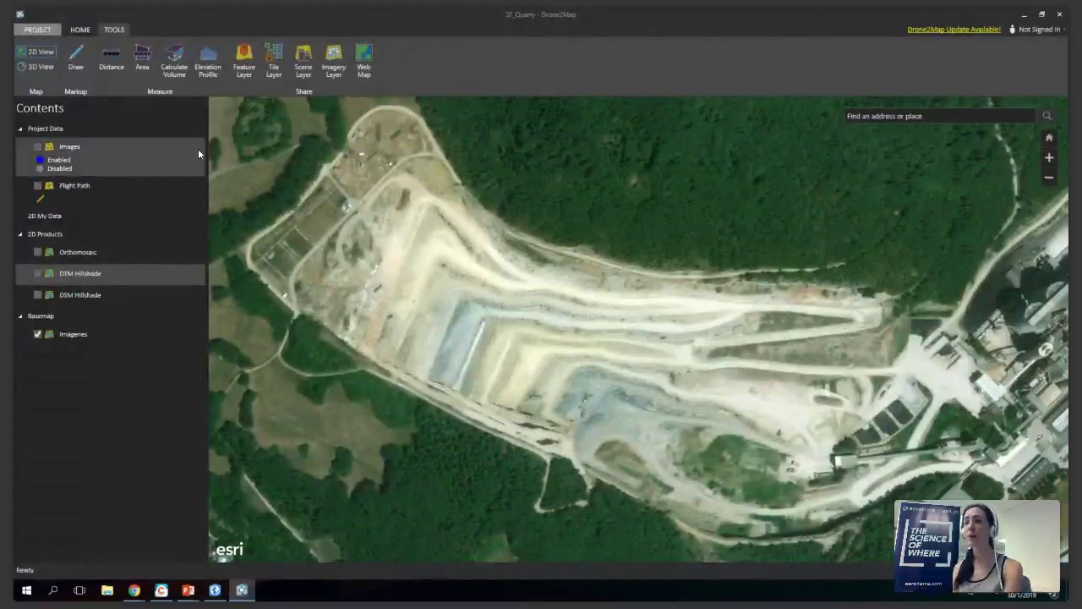
pyautogui.hotkey('alt', 'Tab')
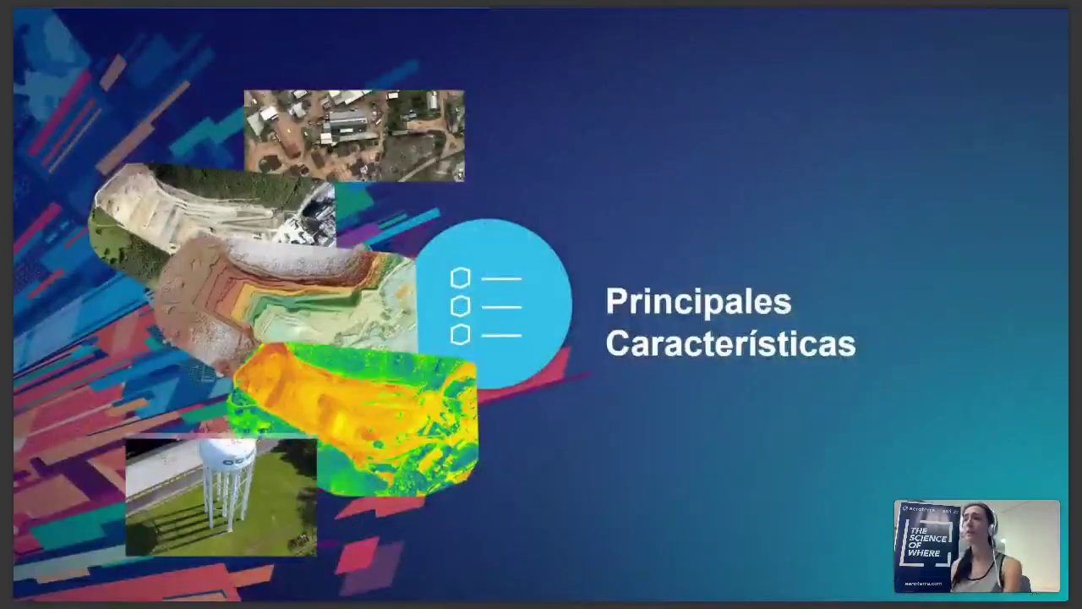
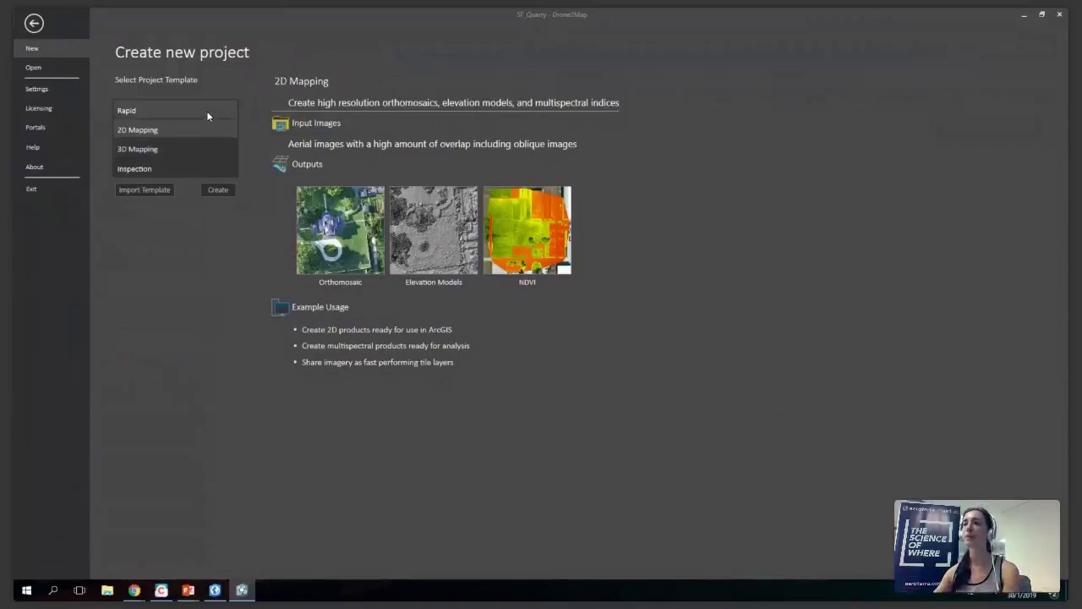
# Start a new project from the 2D Mapping template and name it ProyectoWebinar.
pyautogui.click(208, 131)
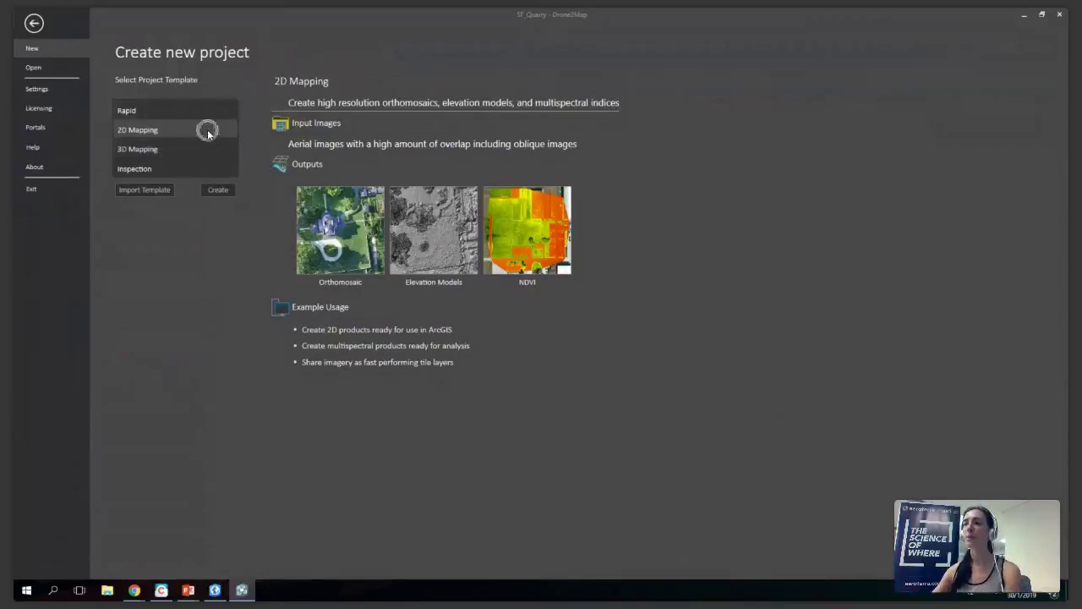
pyautogui.click(227, 195)
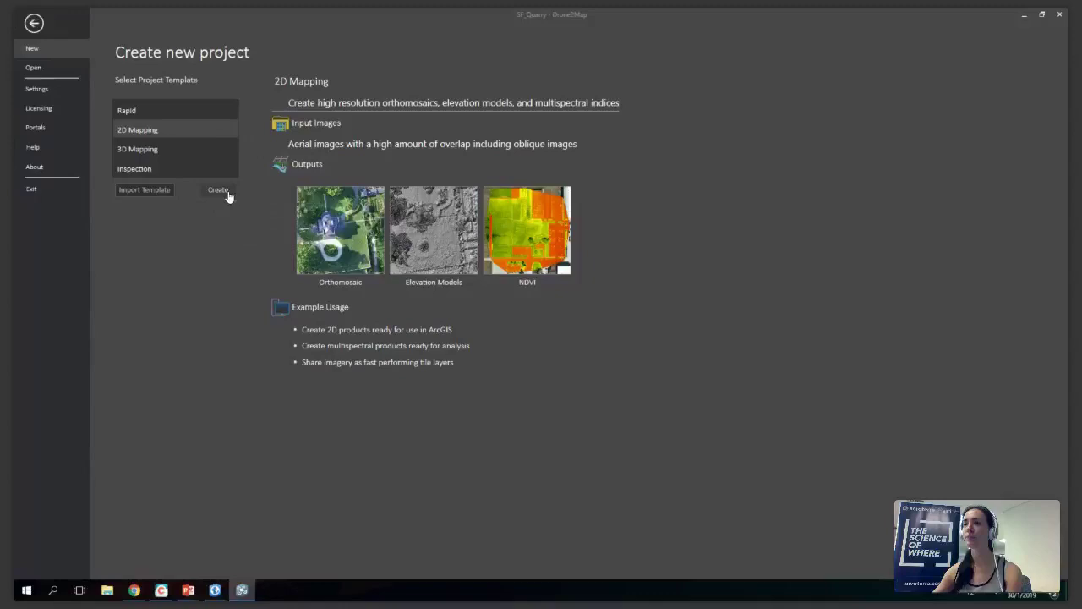
pyautogui.click(227, 196)
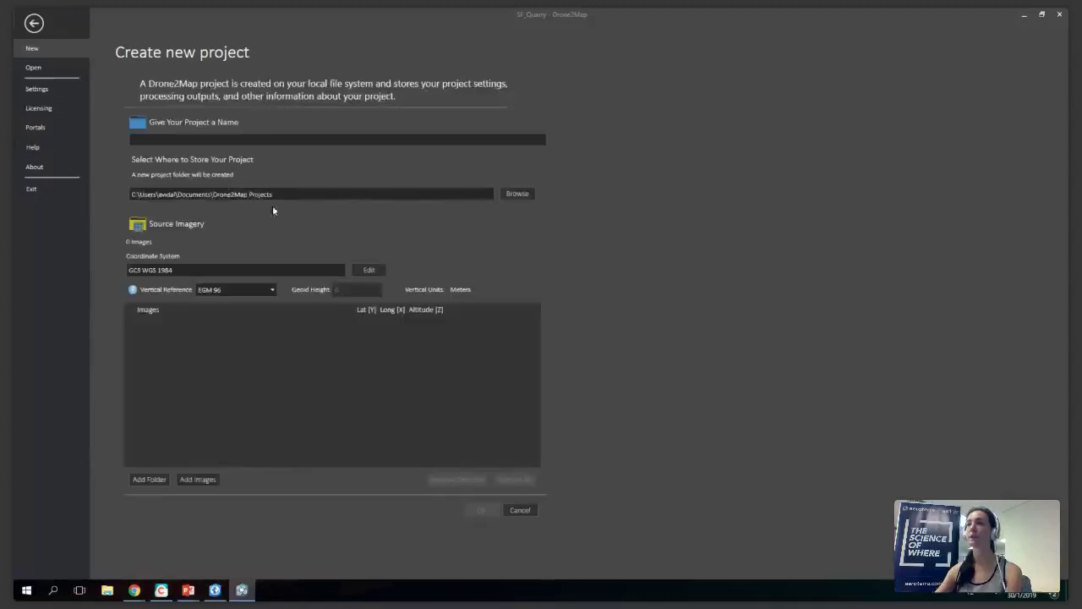
pyautogui.click(232, 140)
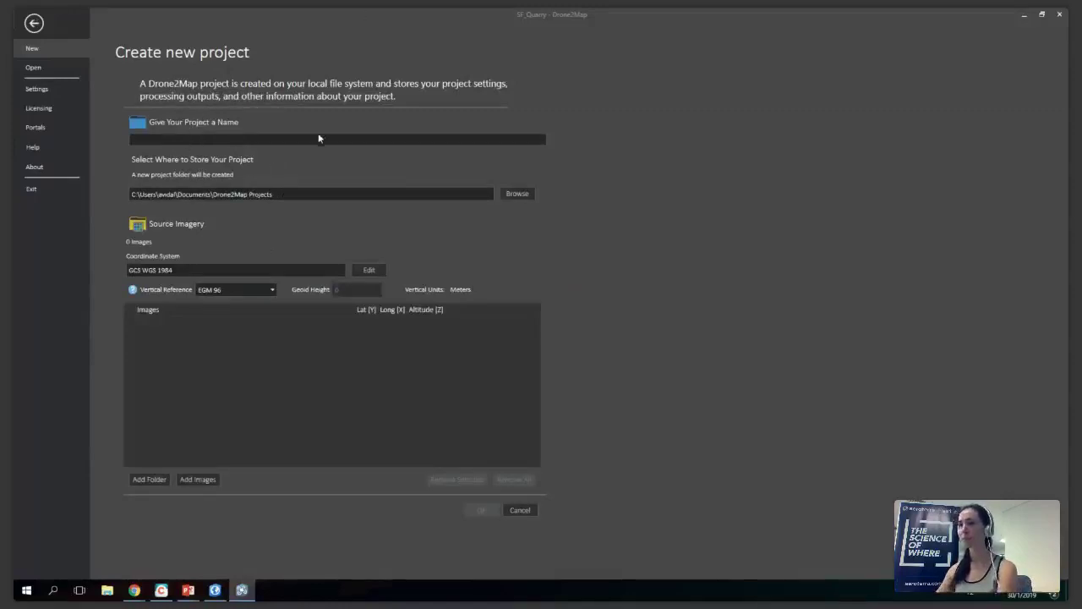
pyautogui.write('Proyect')
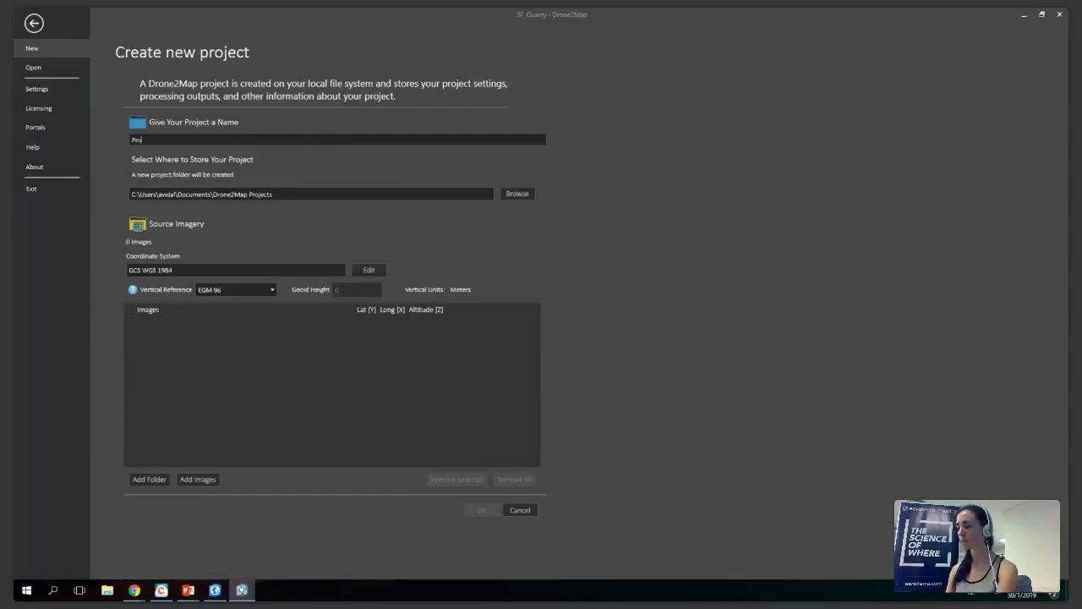
pyautogui.press('BackSpace')
pyautogui.press('BackSpace')
pyautogui.write('ctoWebinar')
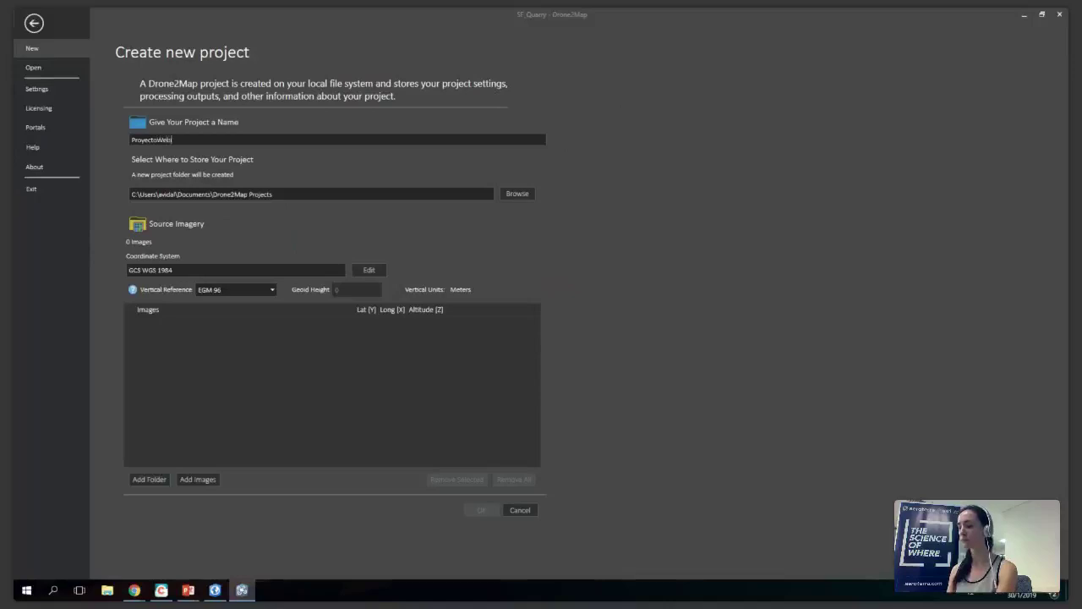
# Review the new project's storage location, coordinate system, vertical reference and image-adding options, and return to the open quarry project without creating it.
pyautogui.click(266, 194)
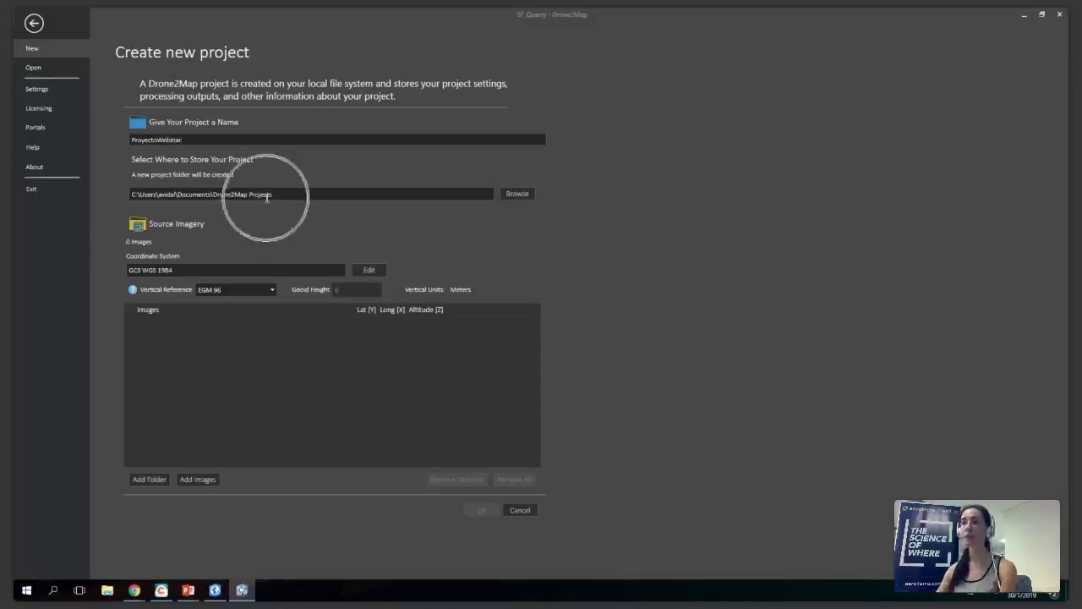
pyautogui.click(266, 194)
pyautogui.click(263, 194)
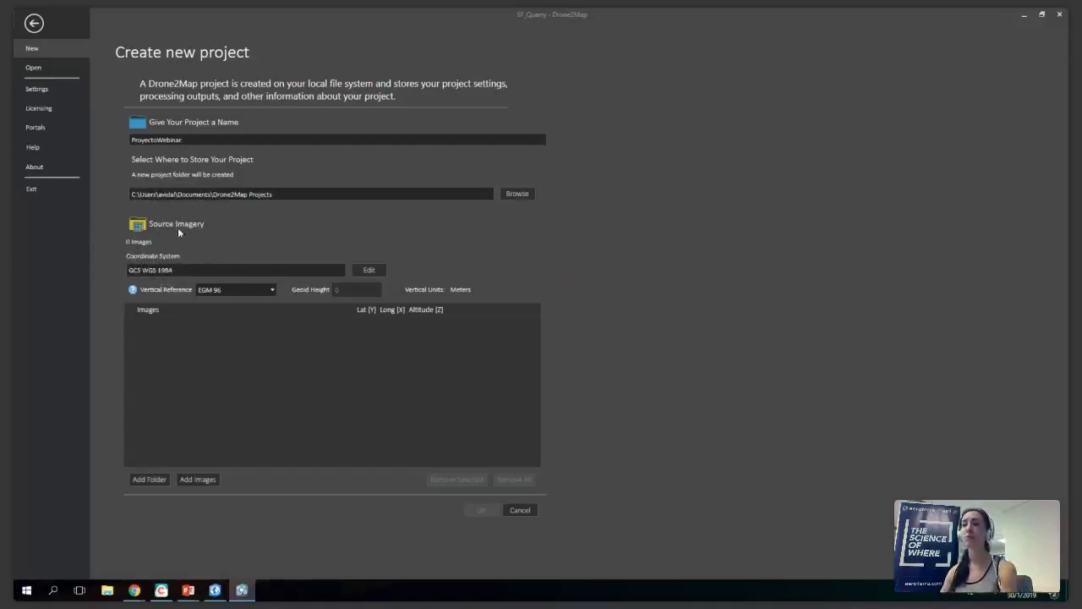
pyautogui.click(170, 271)
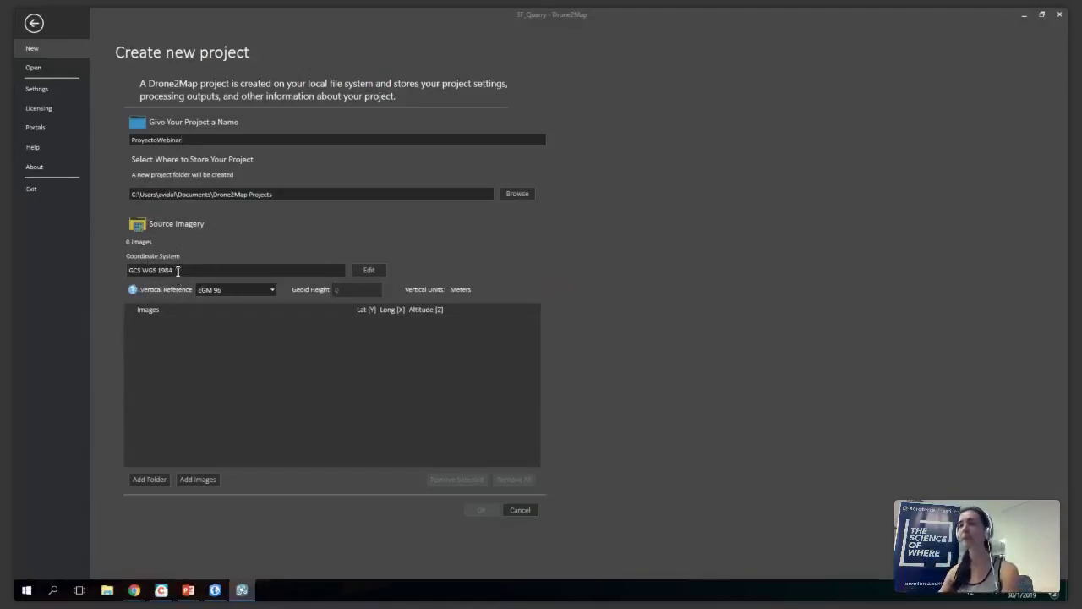
pyautogui.click(226, 291)
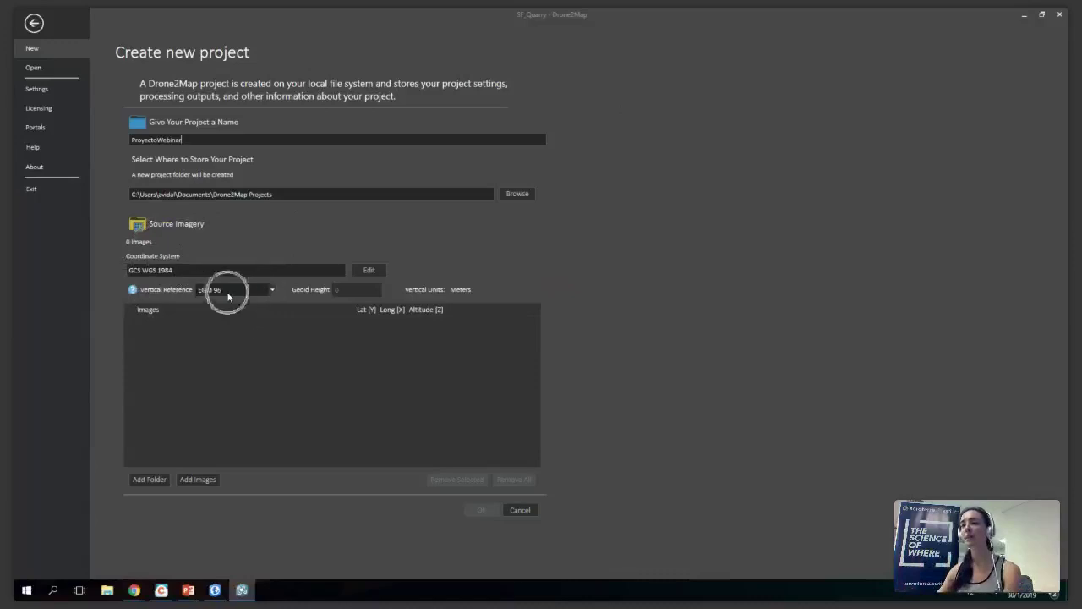
pyautogui.click(229, 293)
pyautogui.click(228, 294)
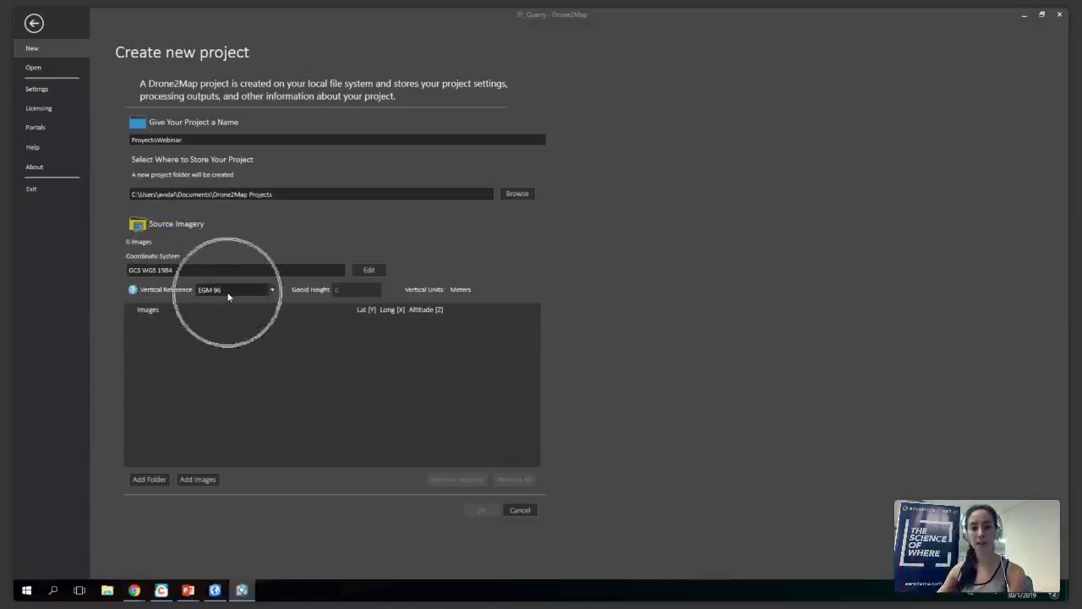
pyautogui.click(164, 488)
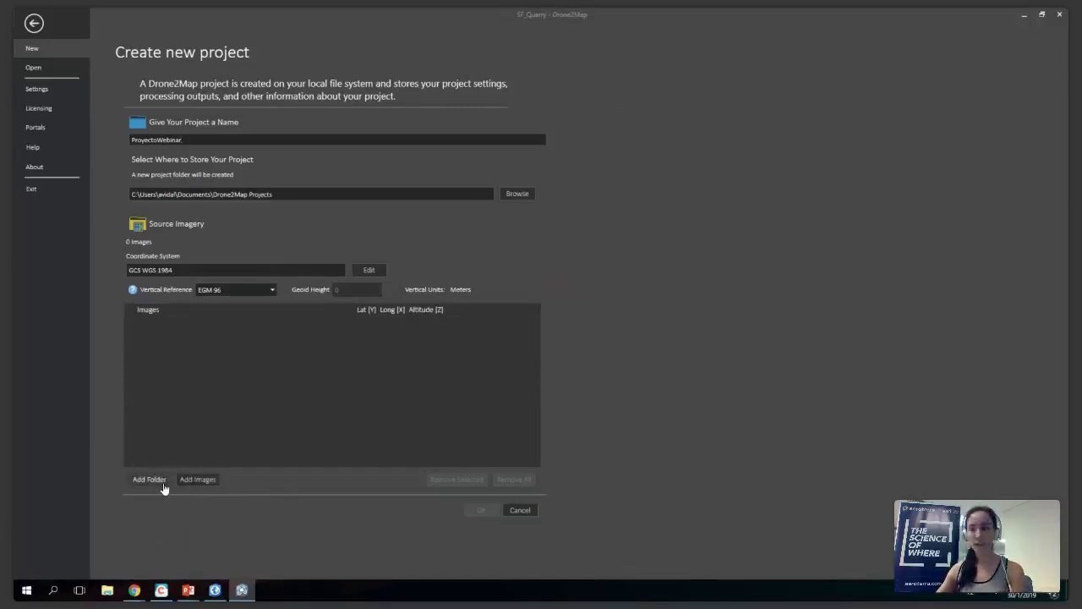
pyautogui.click(200, 488)
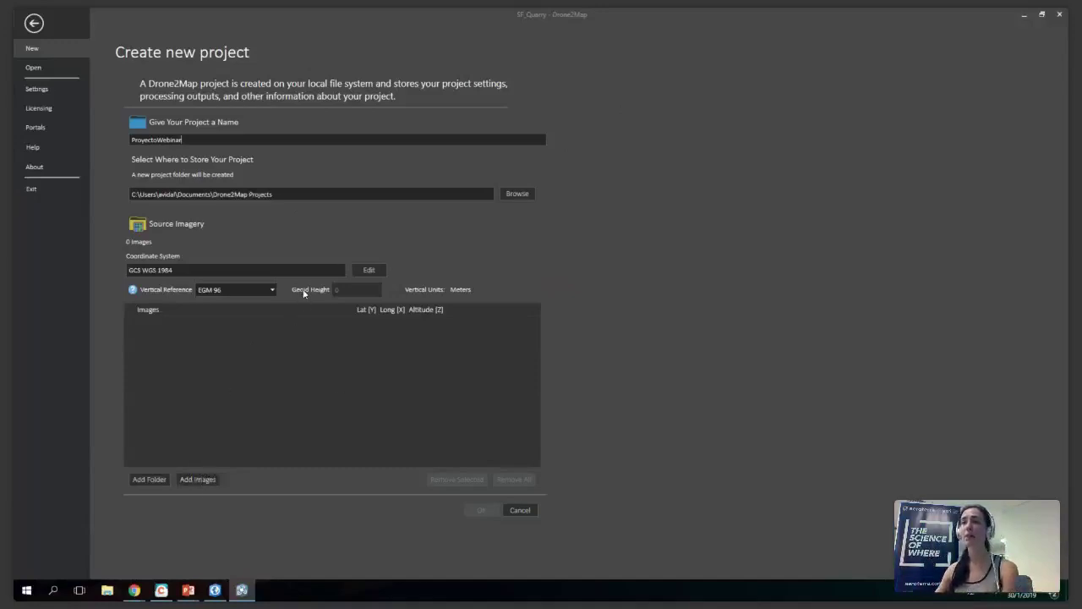
pyautogui.click(37, 27)
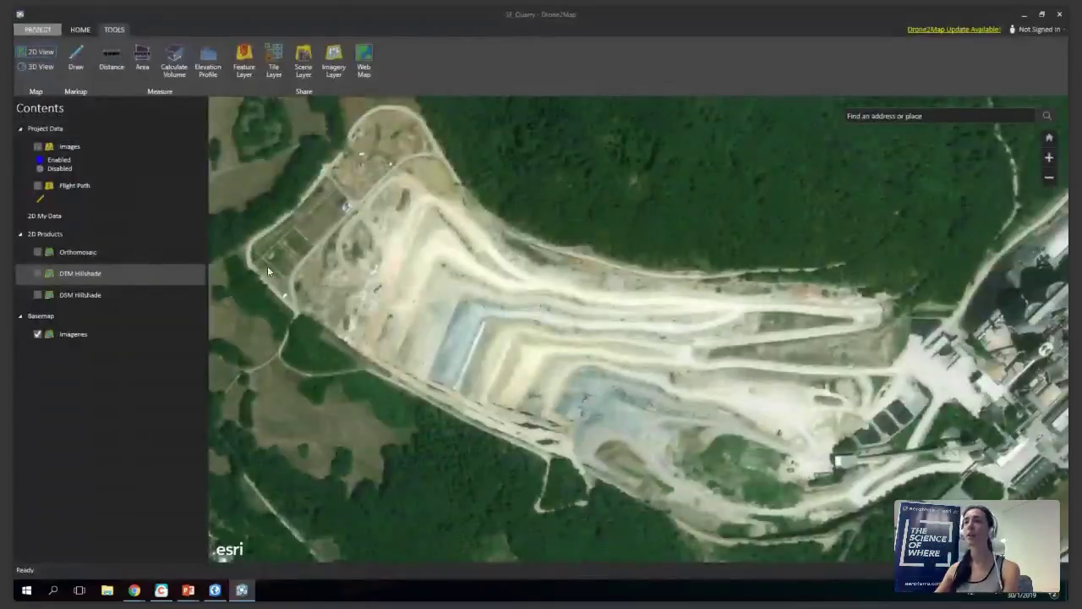
# Show the quarry map with the project's basemap, processing and clip area commands.
pyautogui.moveTo(434, 331); pyautogui.dragTo(386, 308)
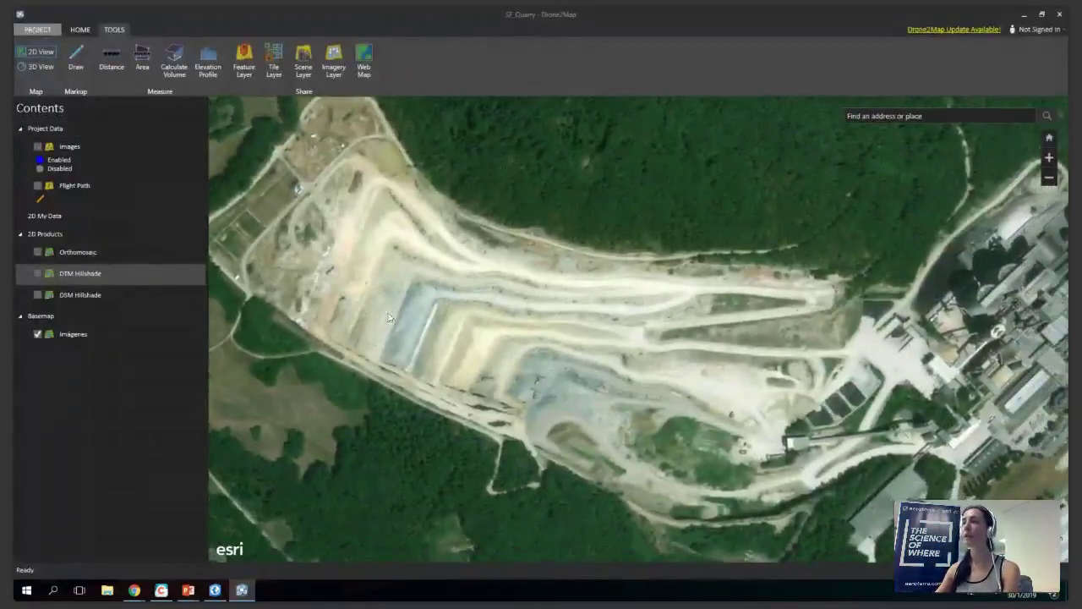
pyautogui.click(602, 278)
pyautogui.click(602, 278)
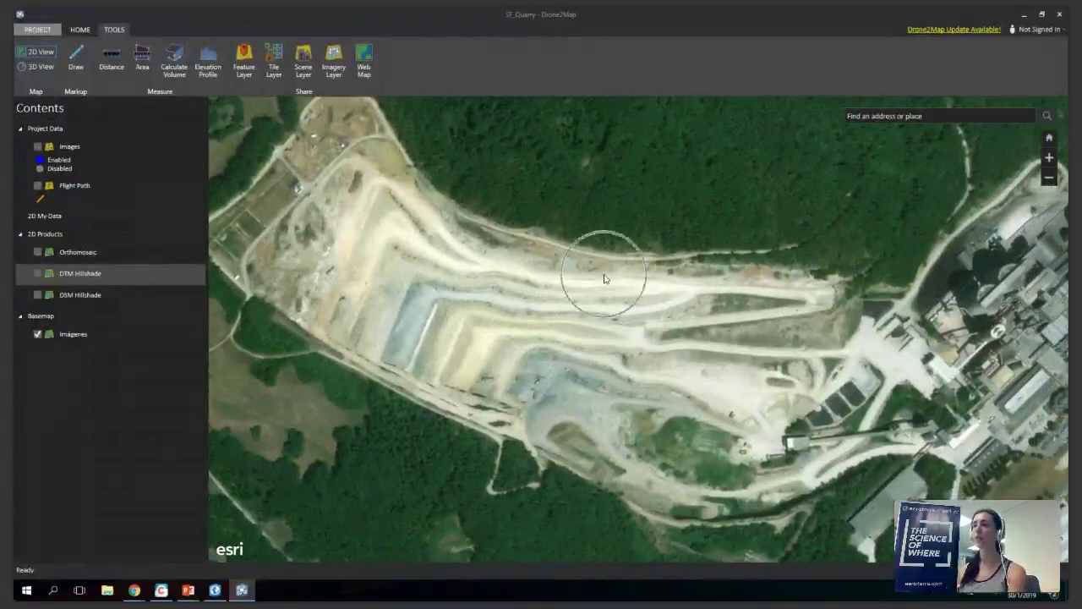
pyautogui.click(83, 32)
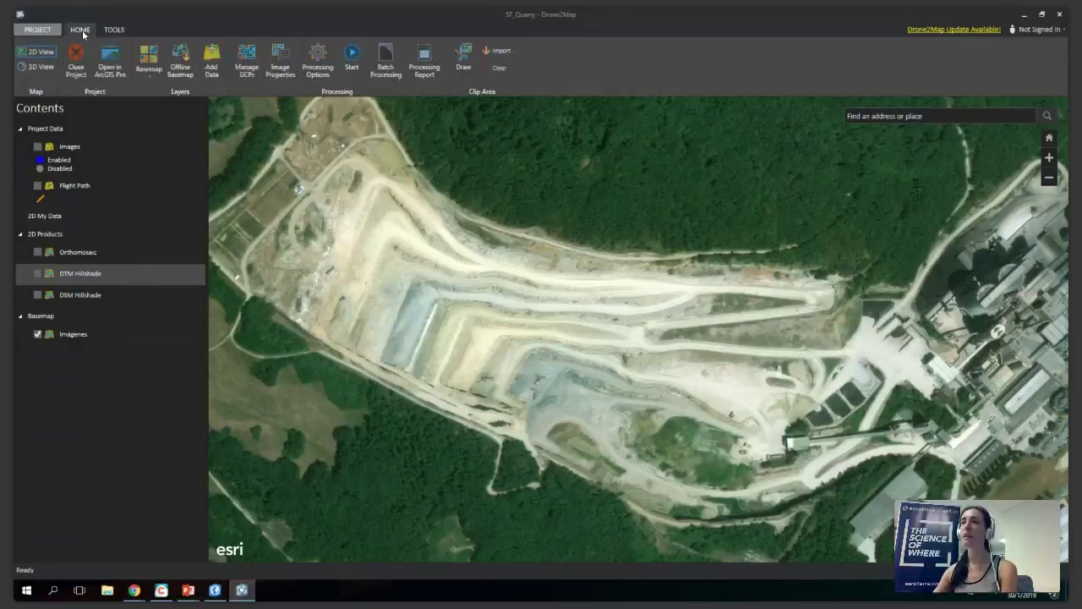
pyautogui.click(489, 376)
pyautogui.click(489, 376)
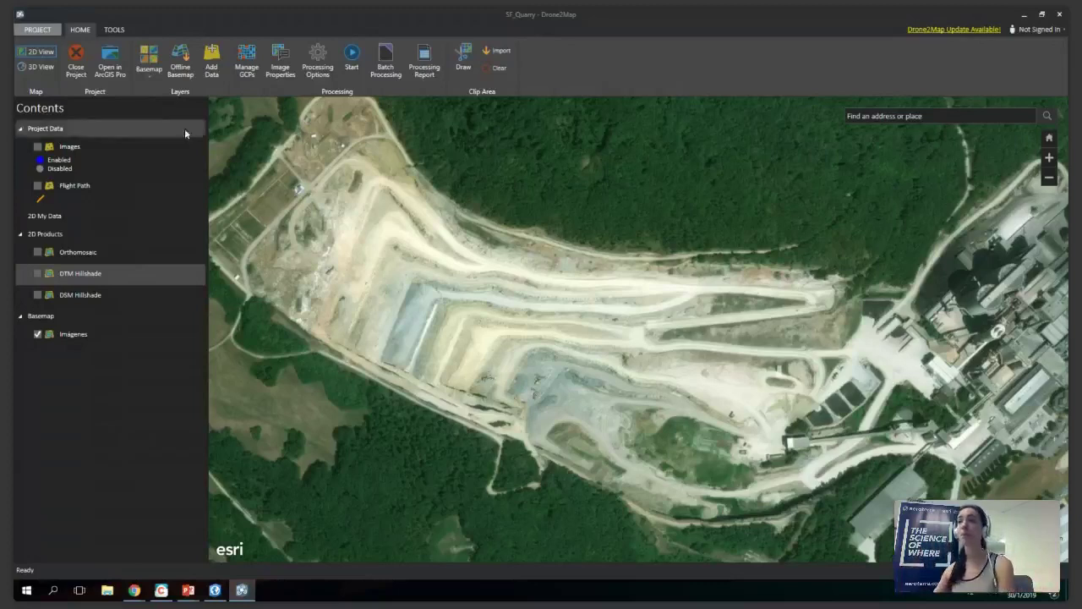
# Examine the basemap gallery, including the organization's own maps, and the commands for offline basemaps and adding data.
pyautogui.click(148, 76)
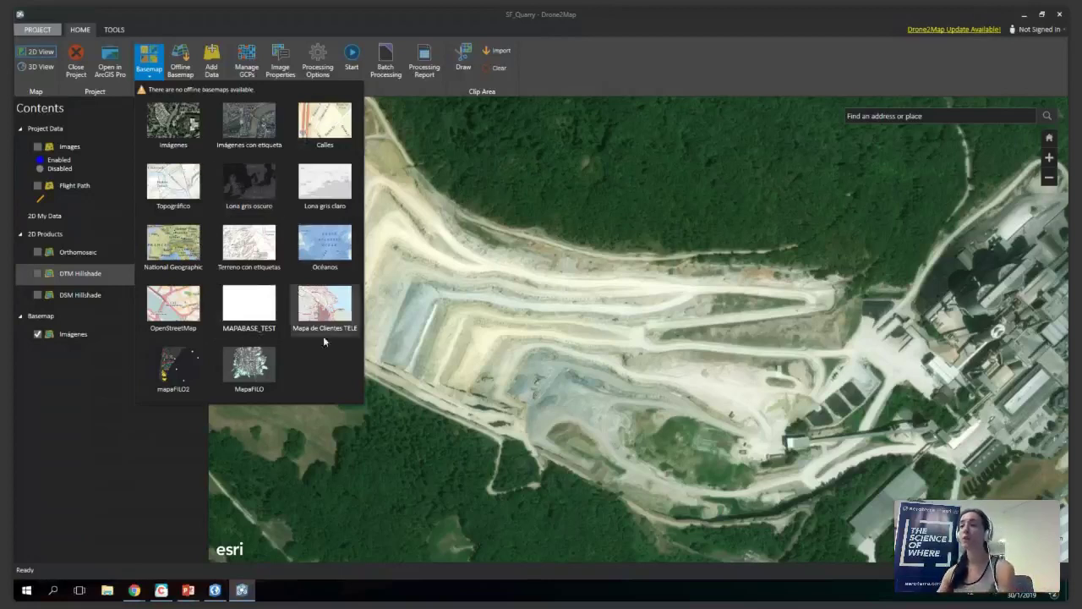
pyautogui.click(259, 374)
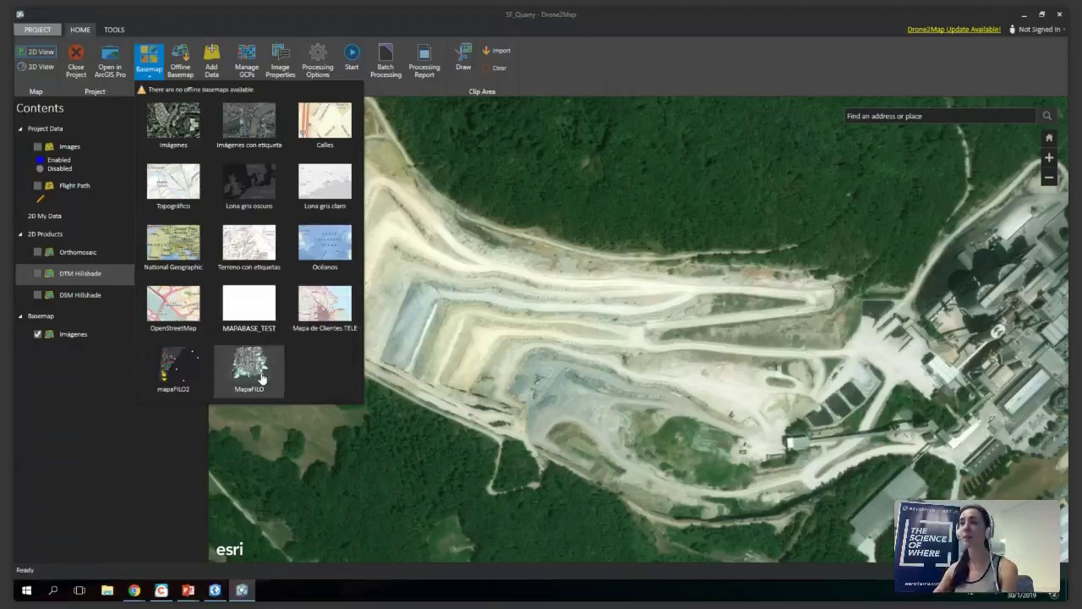
pyautogui.click(180, 75)
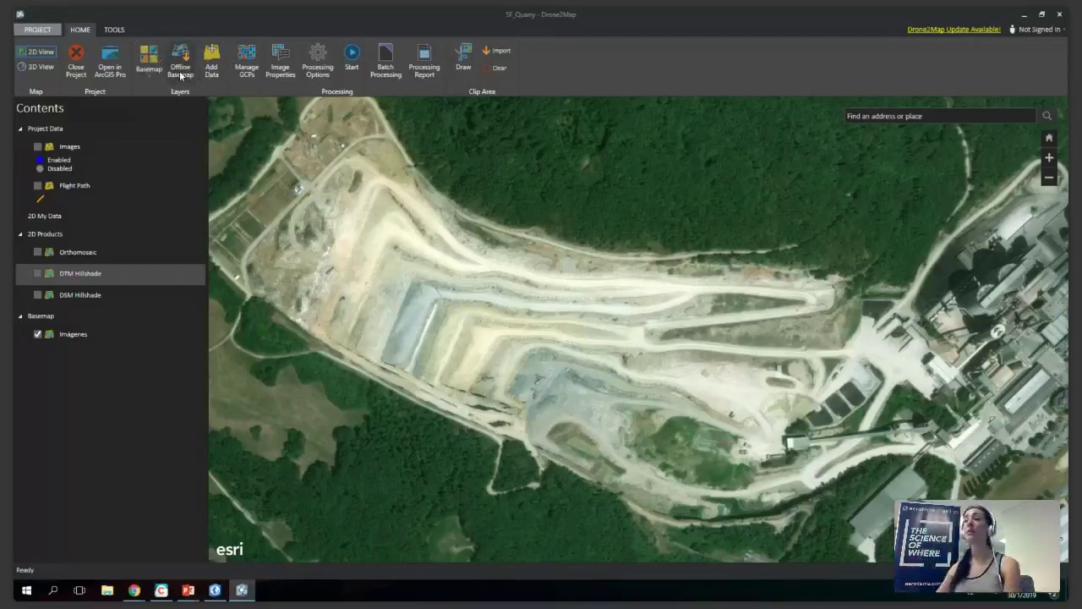
pyautogui.click(213, 81)
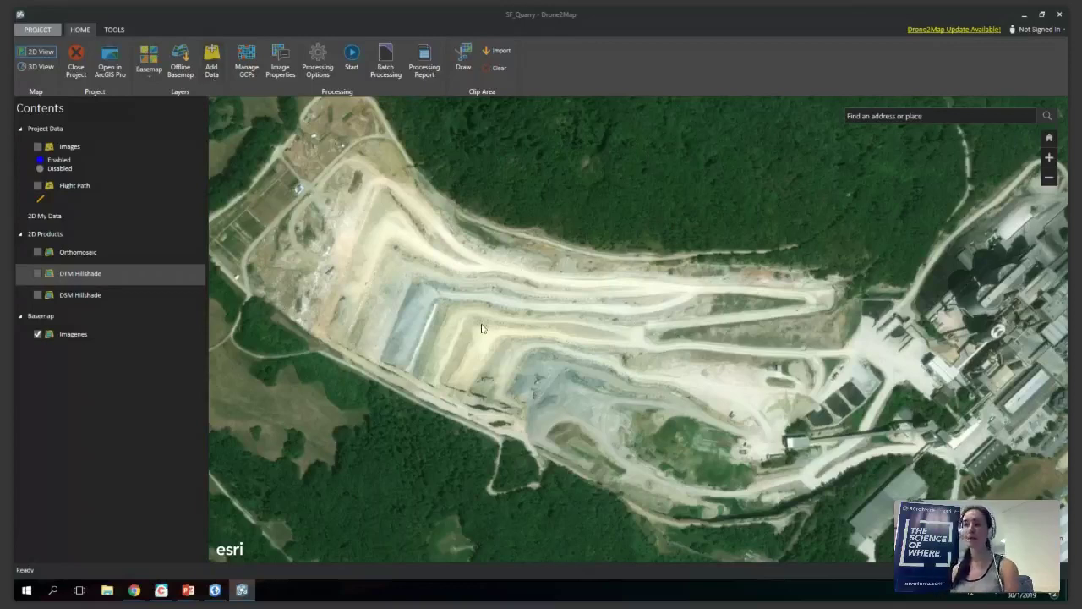
# Turn on the Images and Flight Path layers and try to open the source image of a point on the uppermost flight line.
pyautogui.click(37, 147)
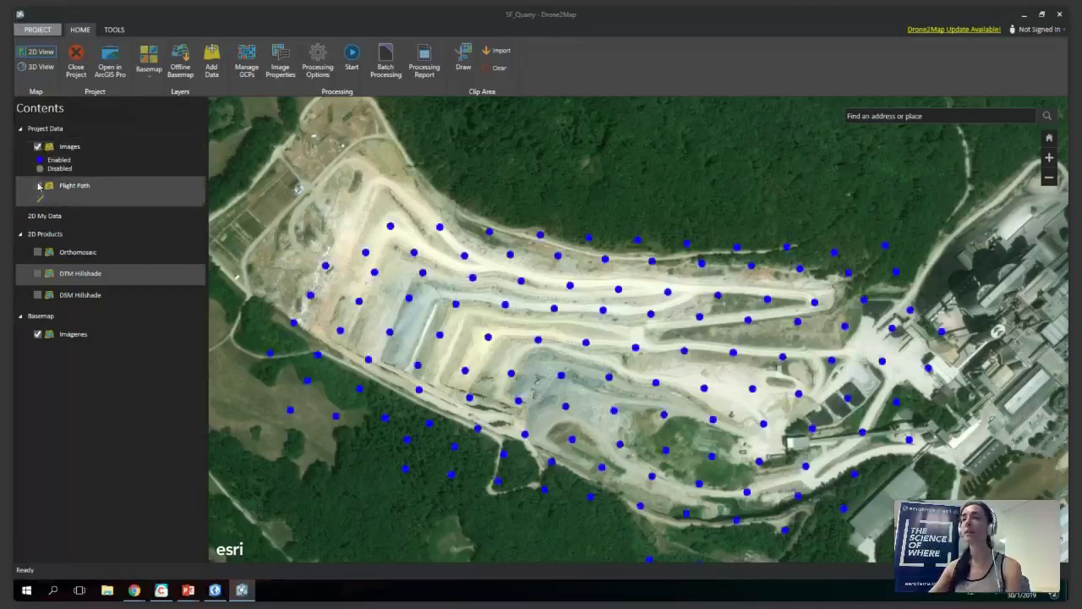
pyautogui.click(37, 186)
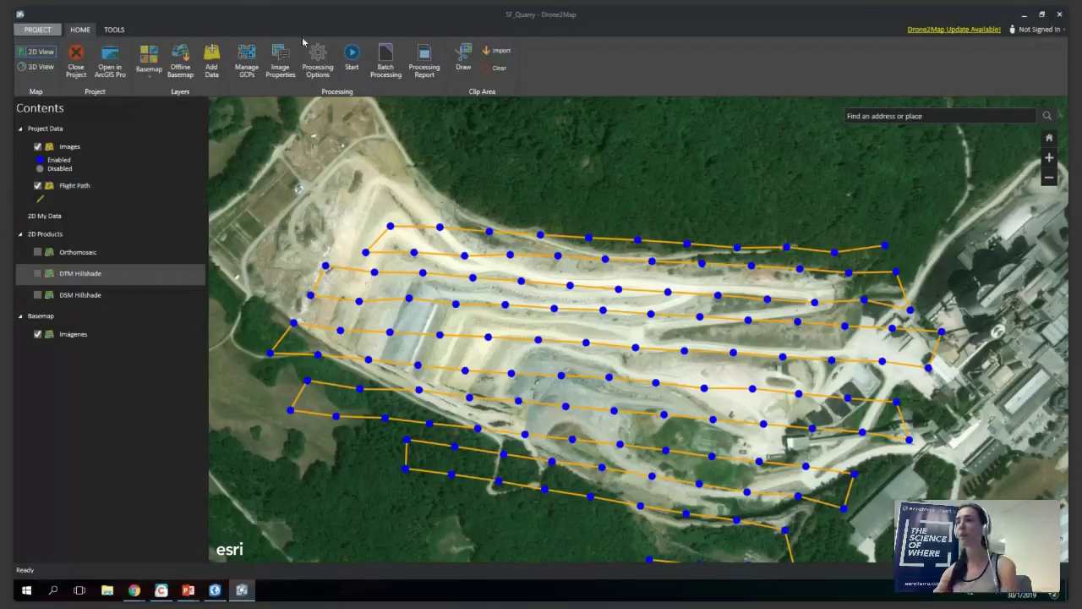
pyautogui.click(513, 237)
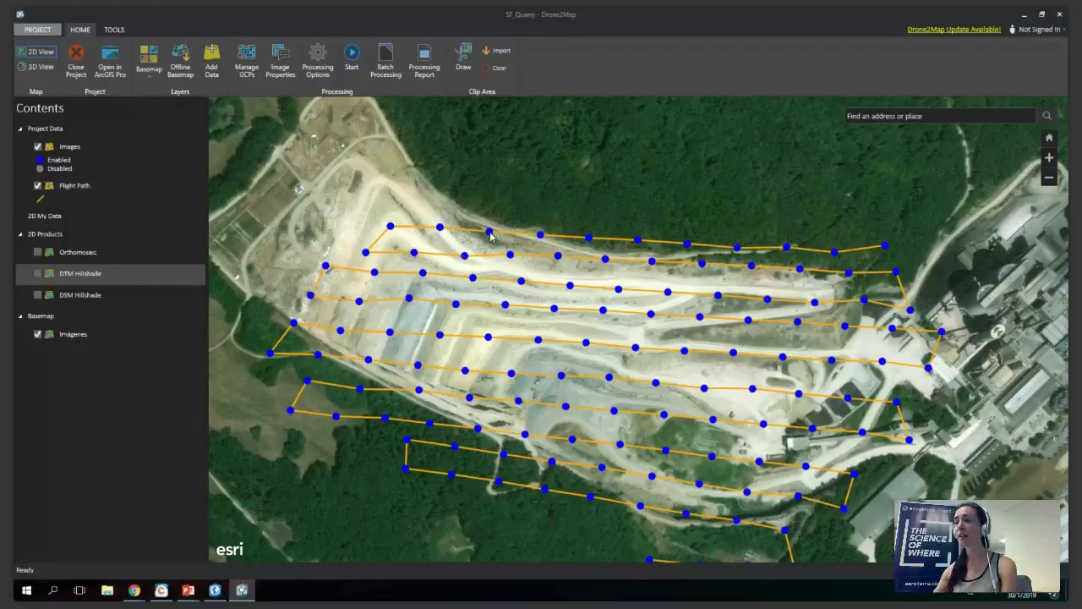
pyautogui.click(487, 233)
pyautogui.click(487, 234)
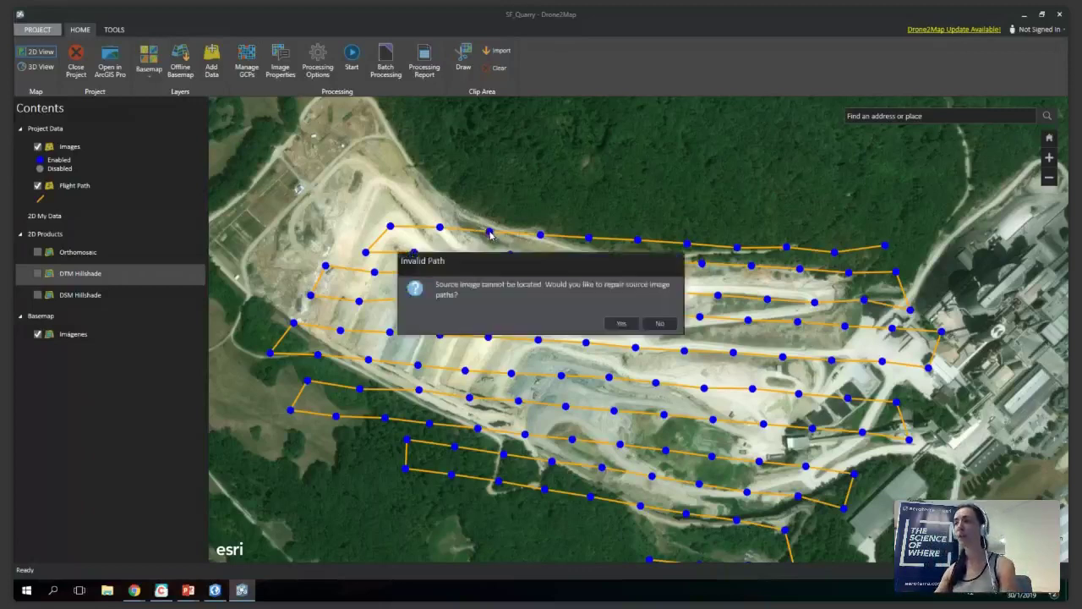
pyautogui.click(658, 326)
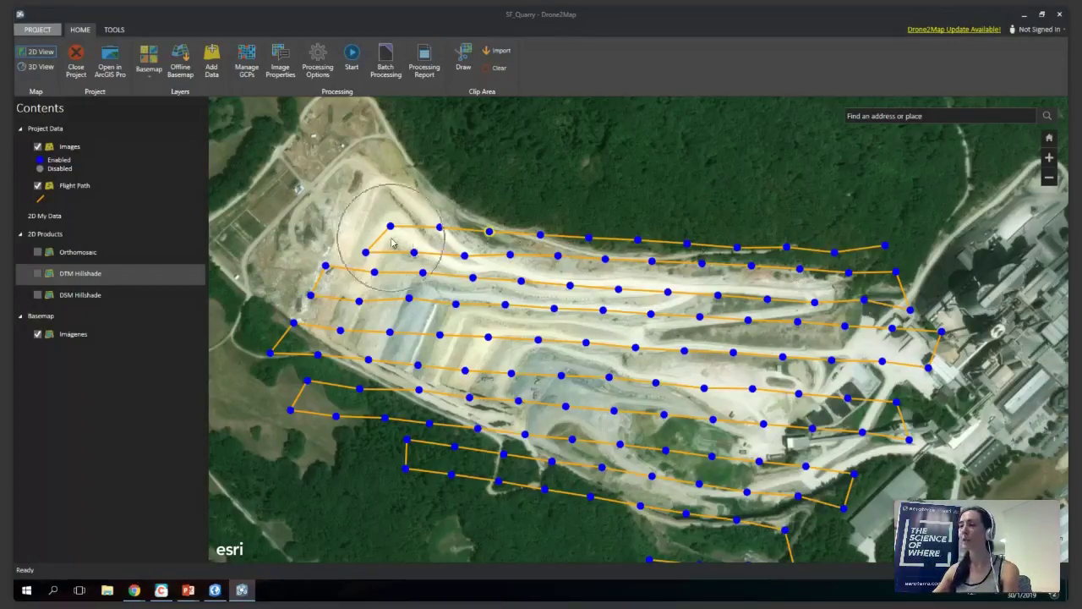
pyautogui.click(764, 272)
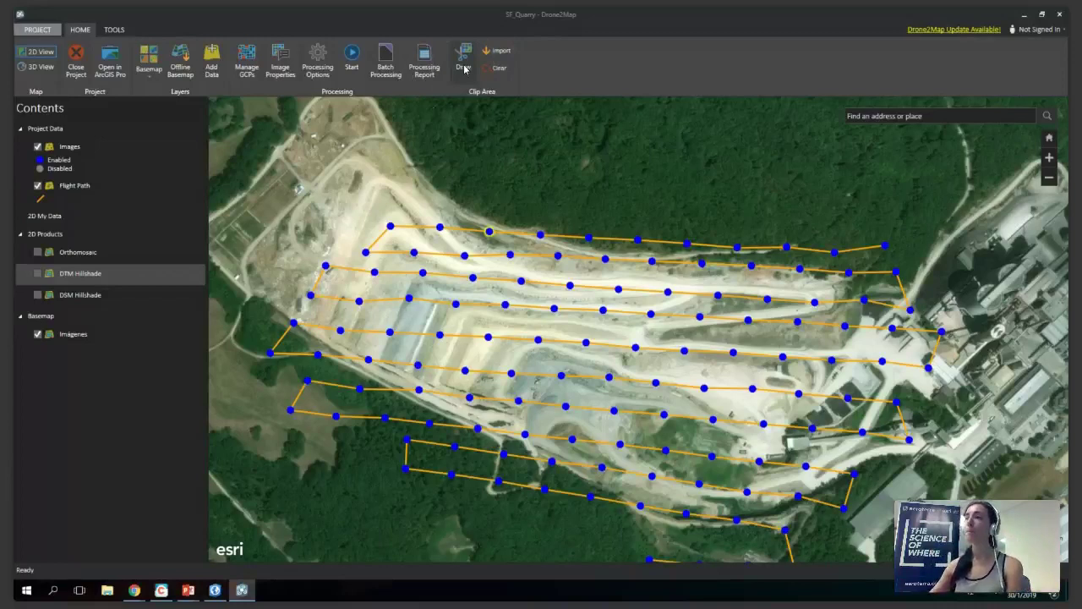
# Point out the clip area drawing command, and open the ground control point management to examine its options for adding points.
pyautogui.click(464, 68)
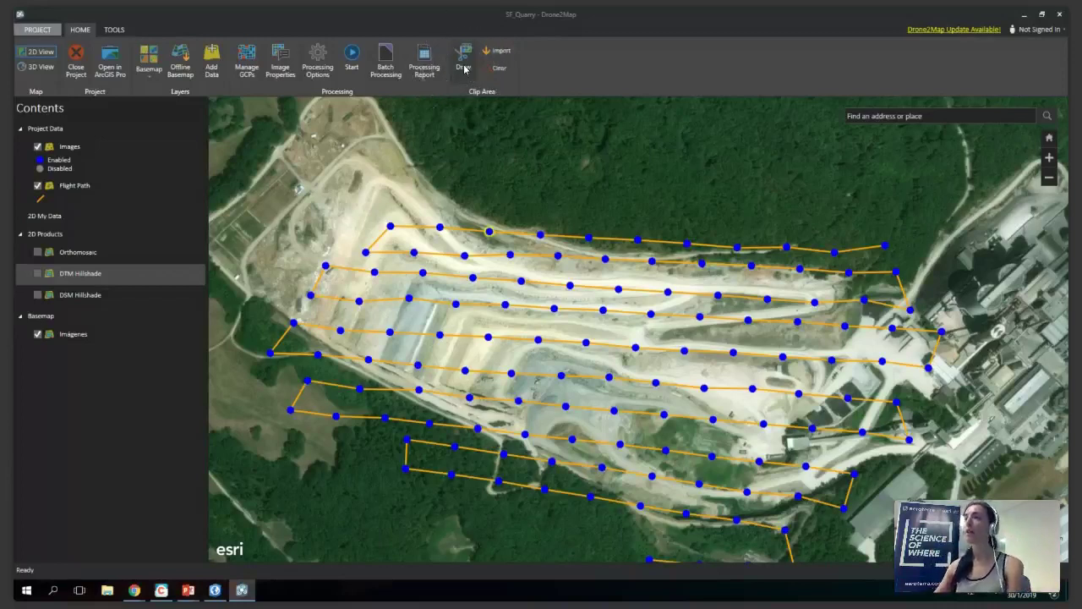
pyautogui.click(464, 71)
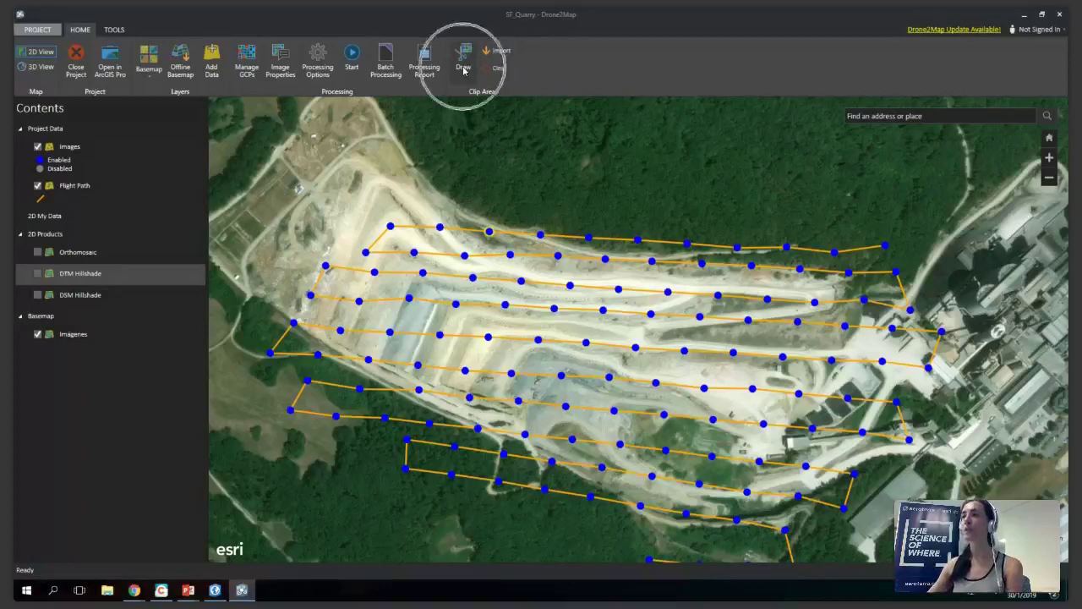
pyautogui.click(247, 77)
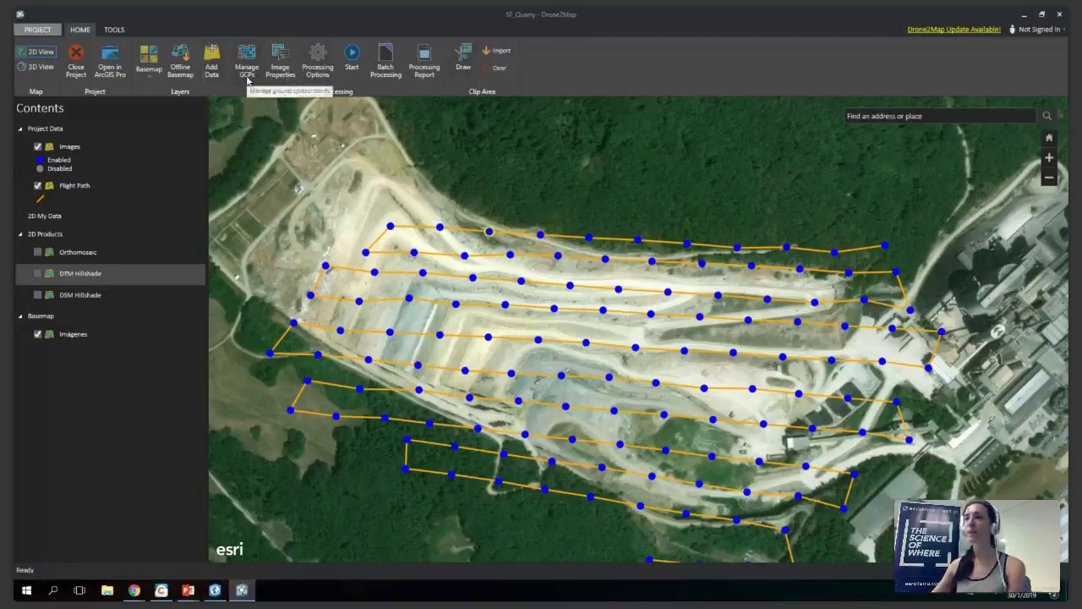
pyautogui.click(247, 80)
pyautogui.click(247, 79)
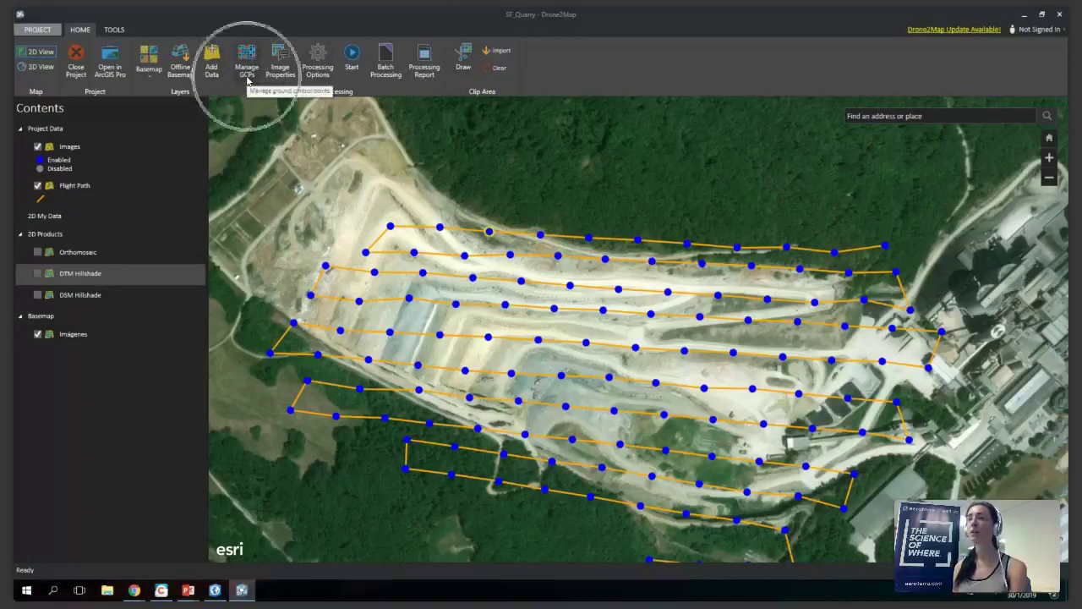
pyautogui.click(246, 79)
pyautogui.click(247, 78)
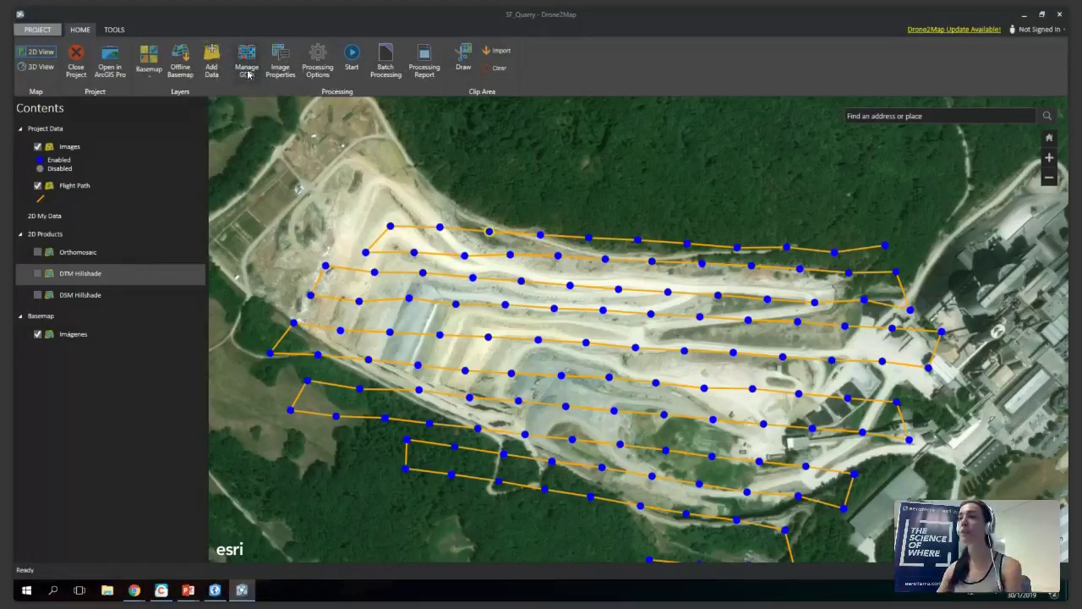
pyautogui.click(247, 64)
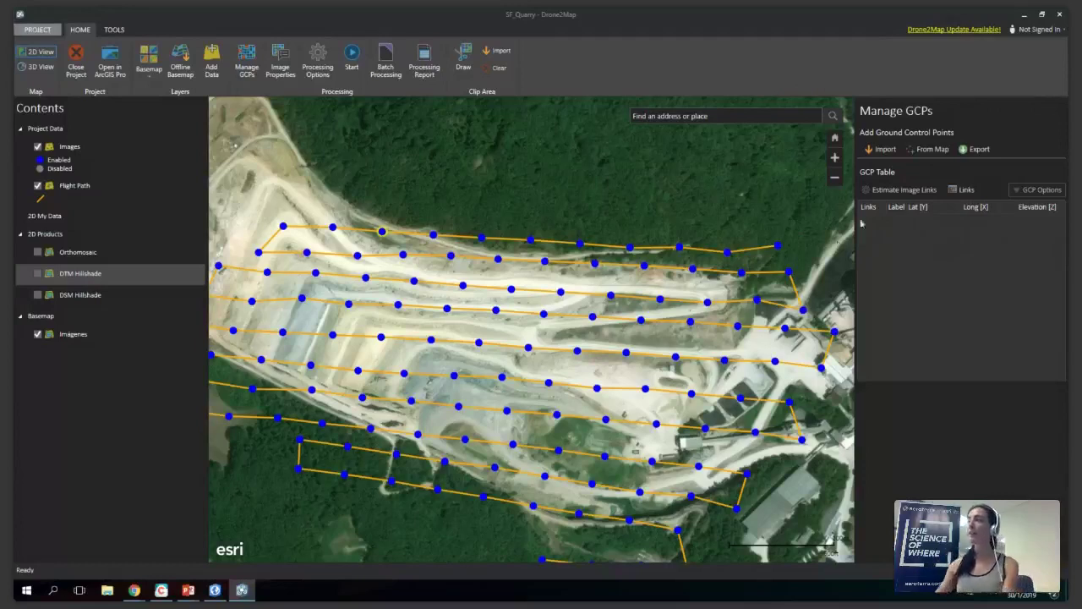
pyautogui.click(933, 137)
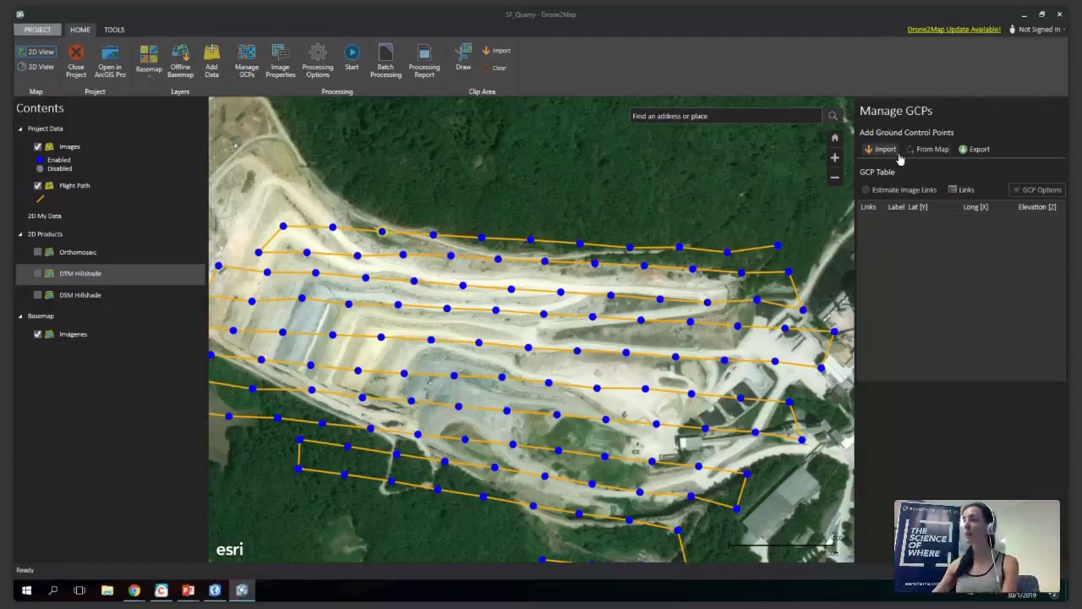
# Add a ground control point from the map on the quarry's northern edge and select its row in the GCP table.
pyautogui.click(898, 157)
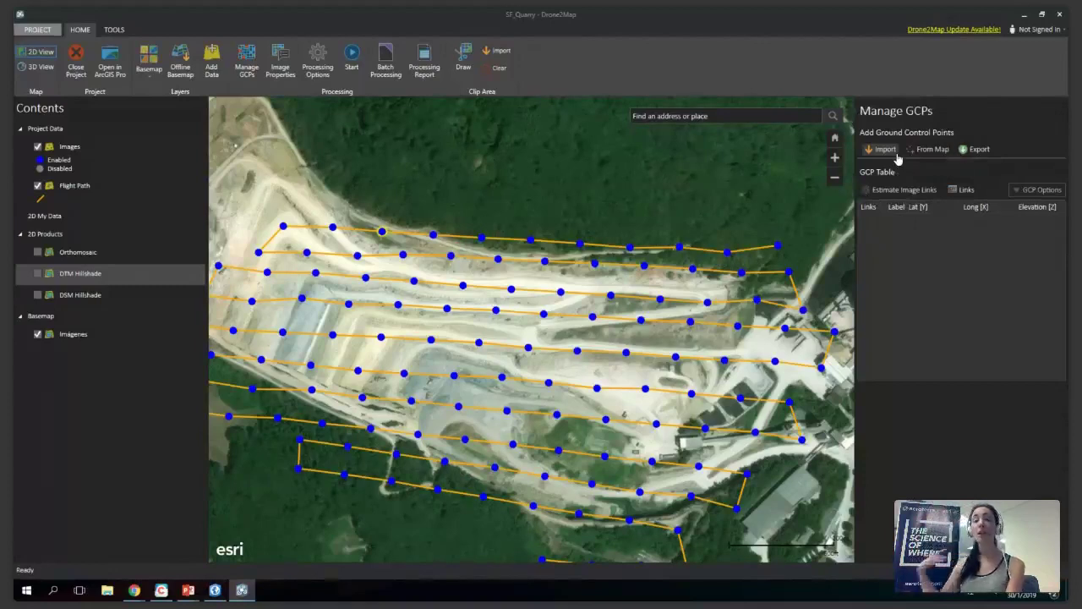
pyautogui.click(930, 152)
pyautogui.click(930, 153)
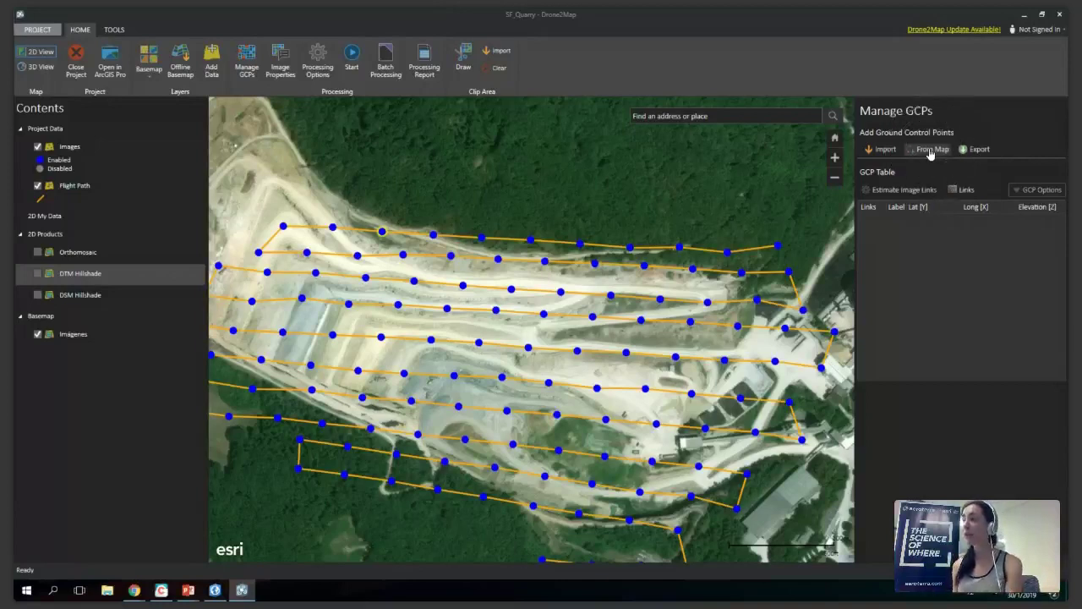
pyautogui.click(929, 150)
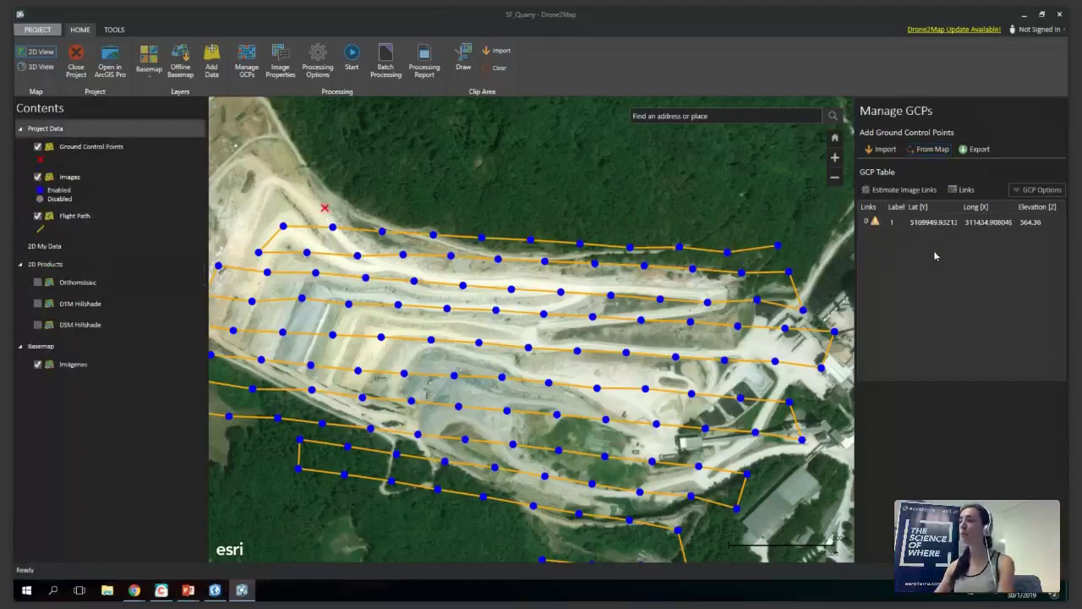
pyautogui.click(966, 224)
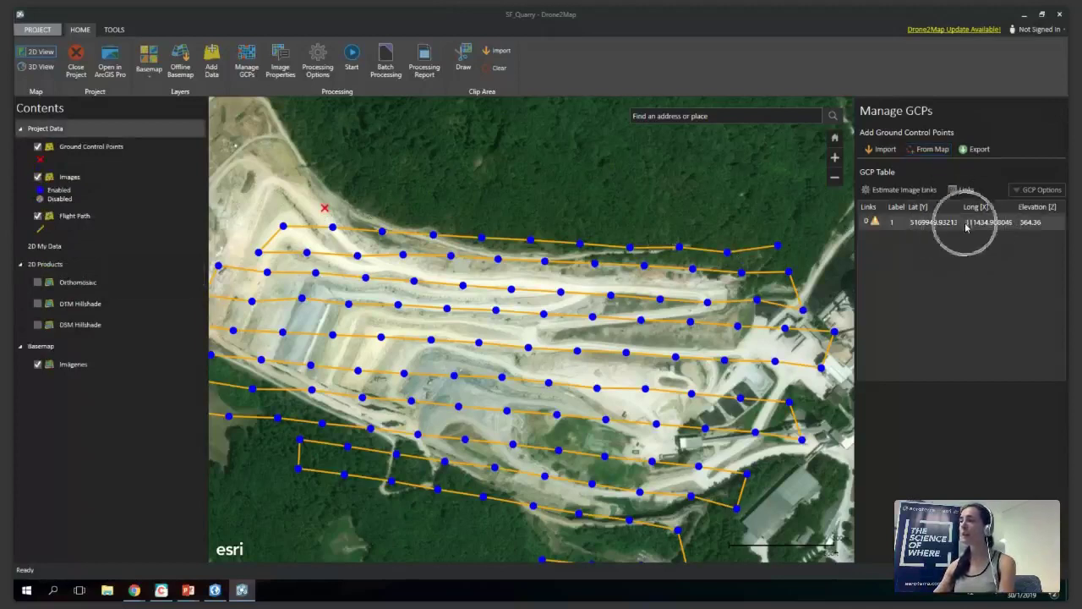
pyautogui.click(968, 224)
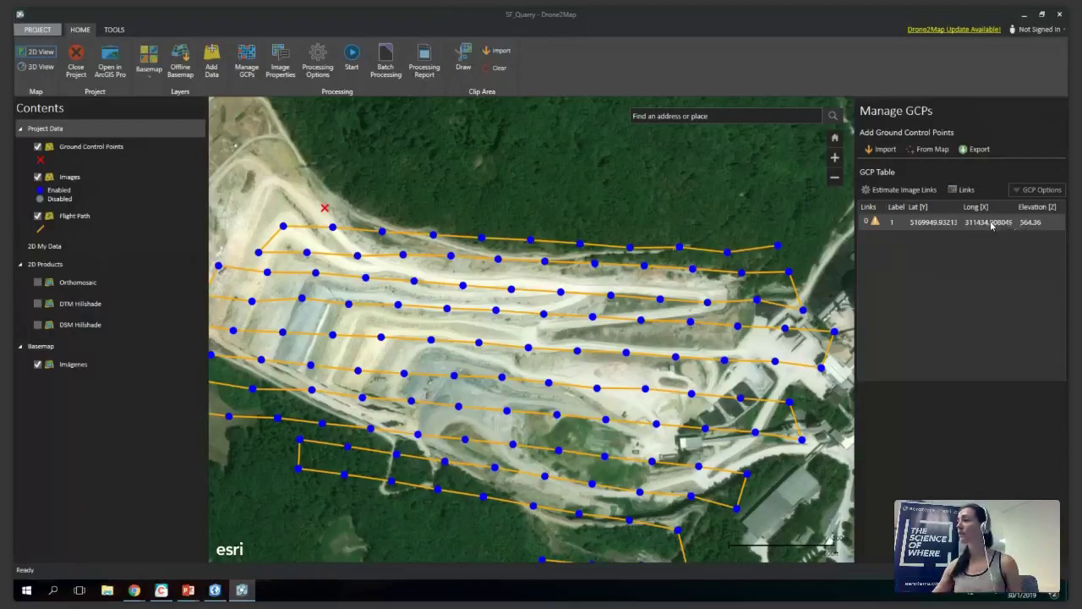
# Delete all ground control points from the GCP table and close the ground control point management.
pyautogui.click(1048, 190)
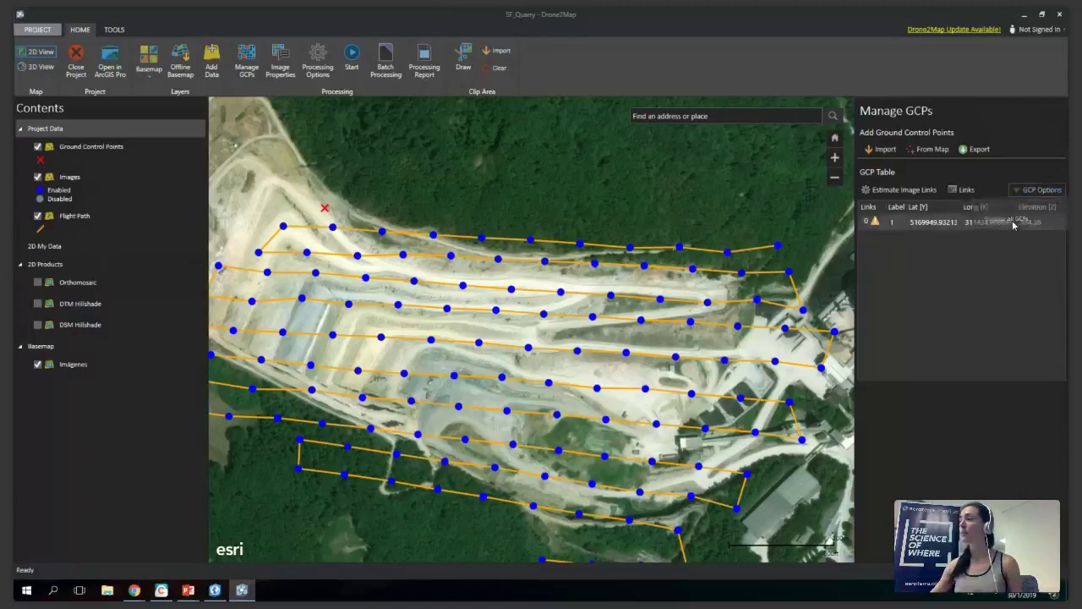
pyautogui.click(1013, 224)
pyautogui.click(598, 321)
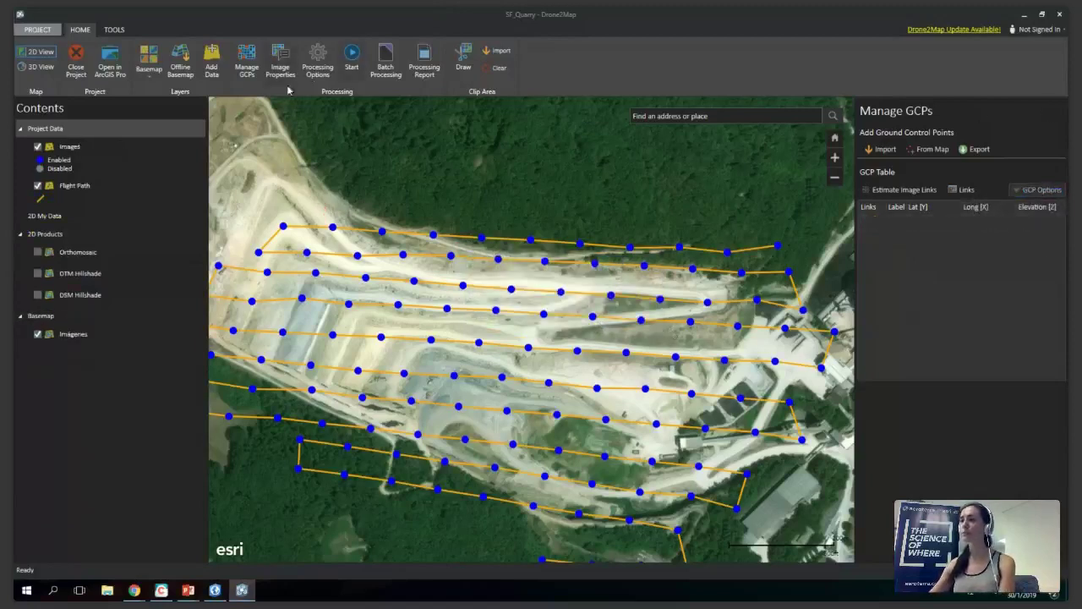
pyautogui.click(251, 73)
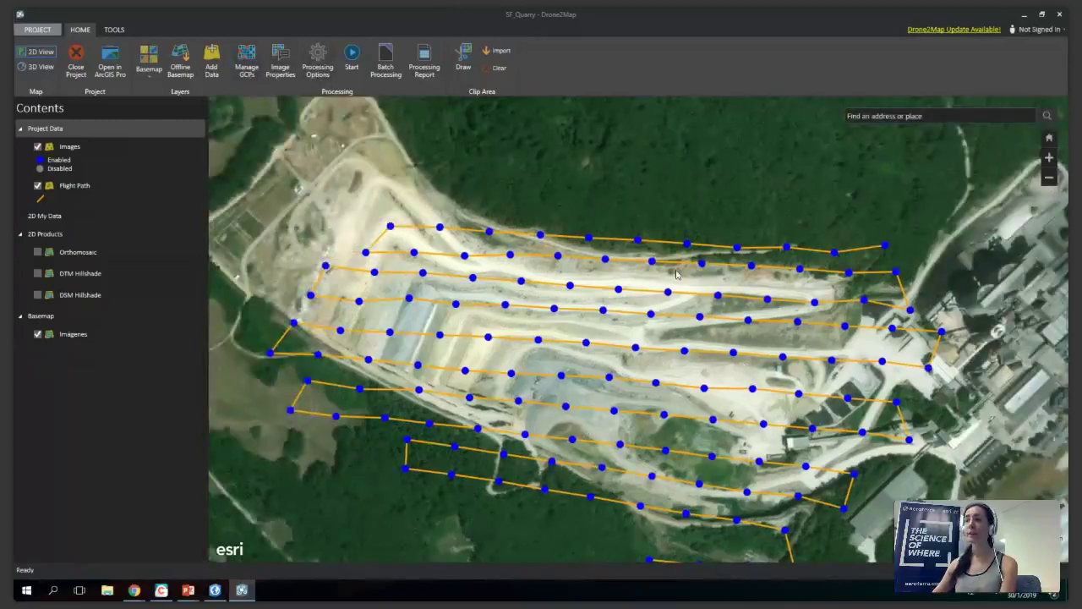
# Open the processing options and examine the initial processing settings, including keypoints image scale and matching image pairs.
pyautogui.click(320, 66)
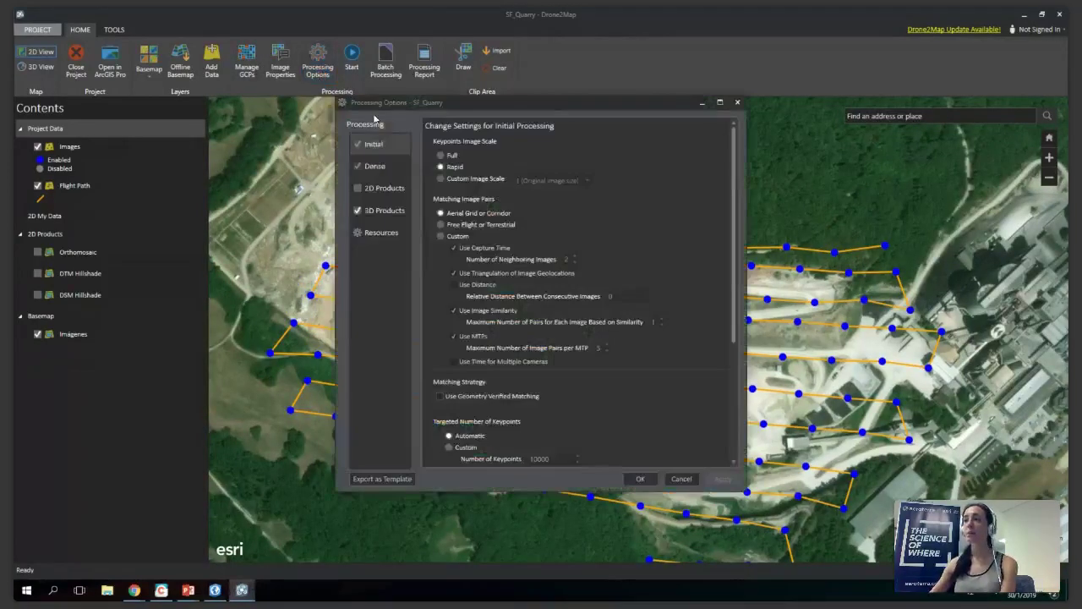
pyautogui.moveTo(375, 105); pyautogui.dragTo(411, 127)
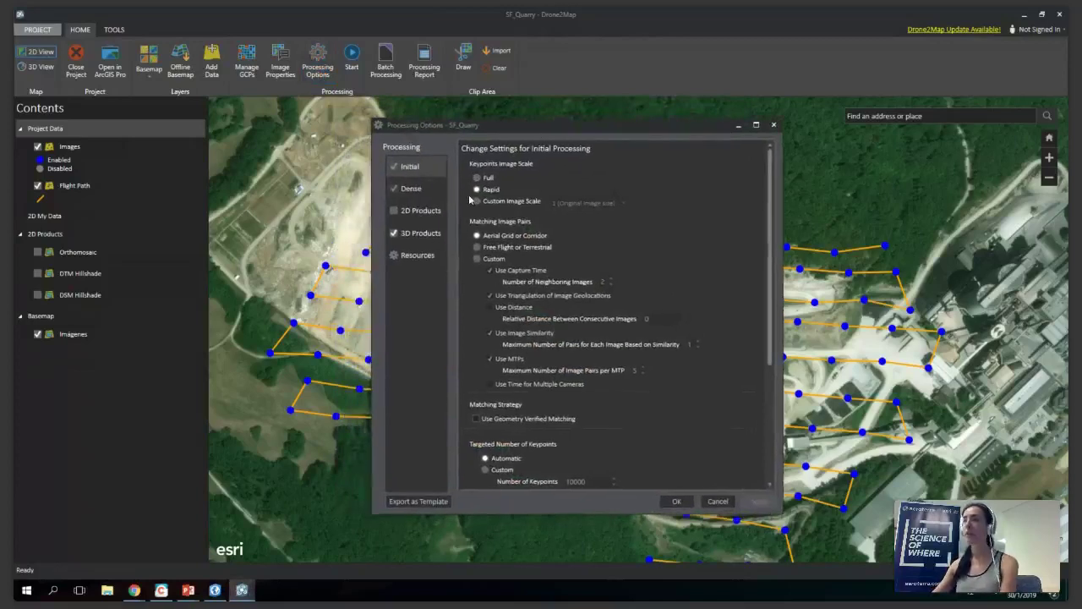
pyautogui.moveTo(509, 126); pyautogui.dragTo(534, 124)
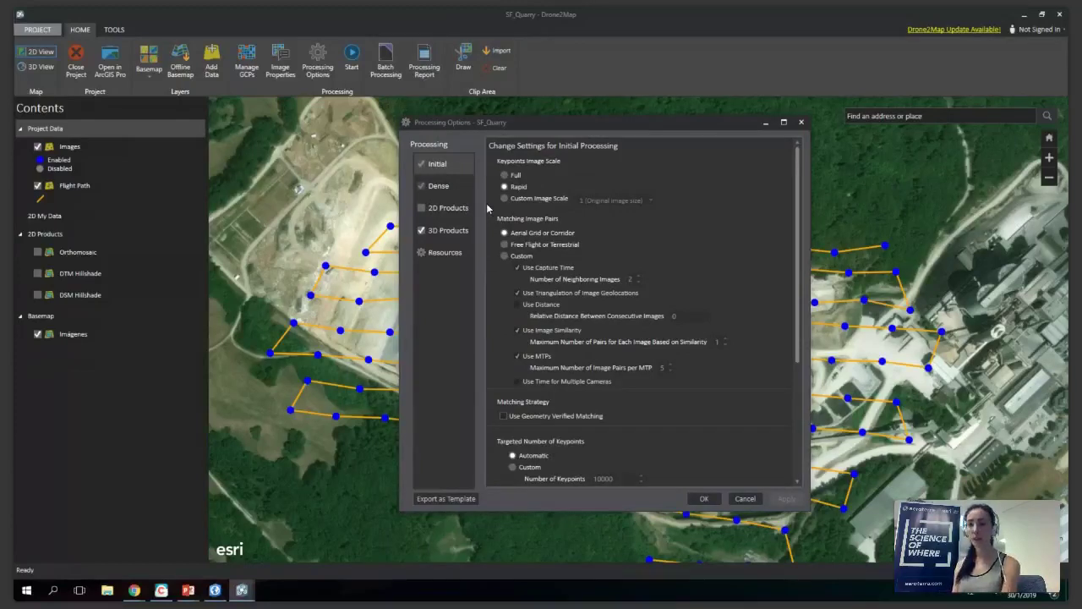
pyautogui.moveTo(566, 129); pyautogui.dragTo(554, 122)
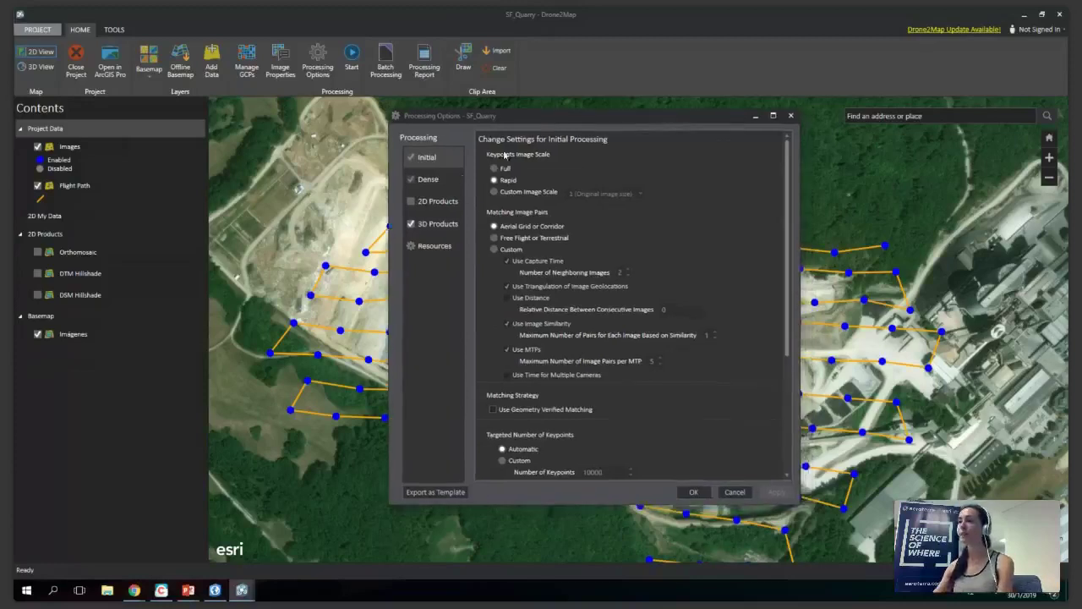
# Show the 2D product settings and examine the options for creating an orthomosaic and a digital surface model.
pyautogui.click(452, 204)
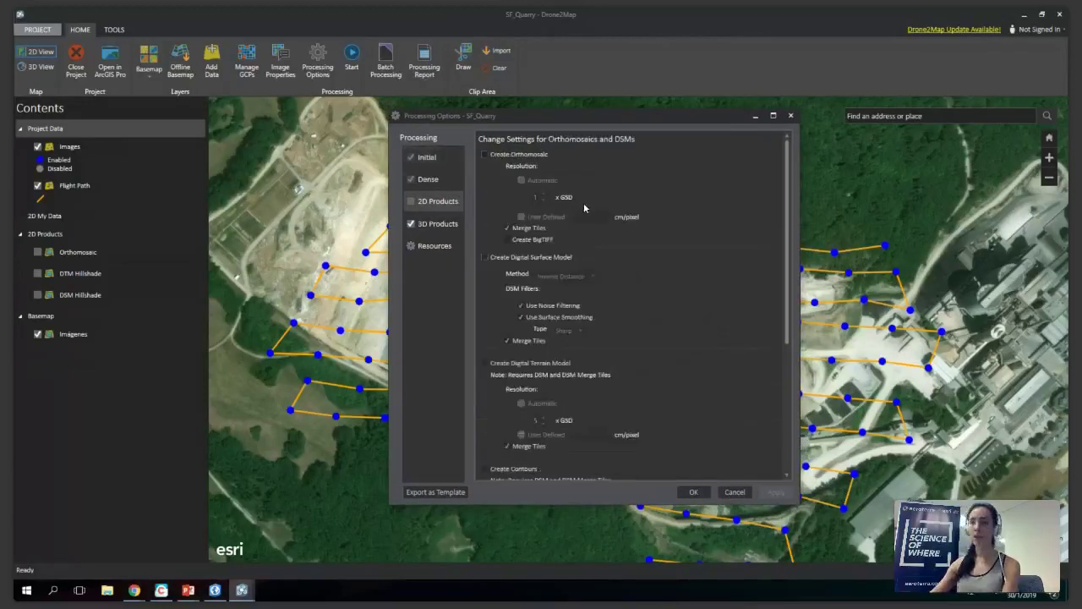
pyautogui.click(533, 161)
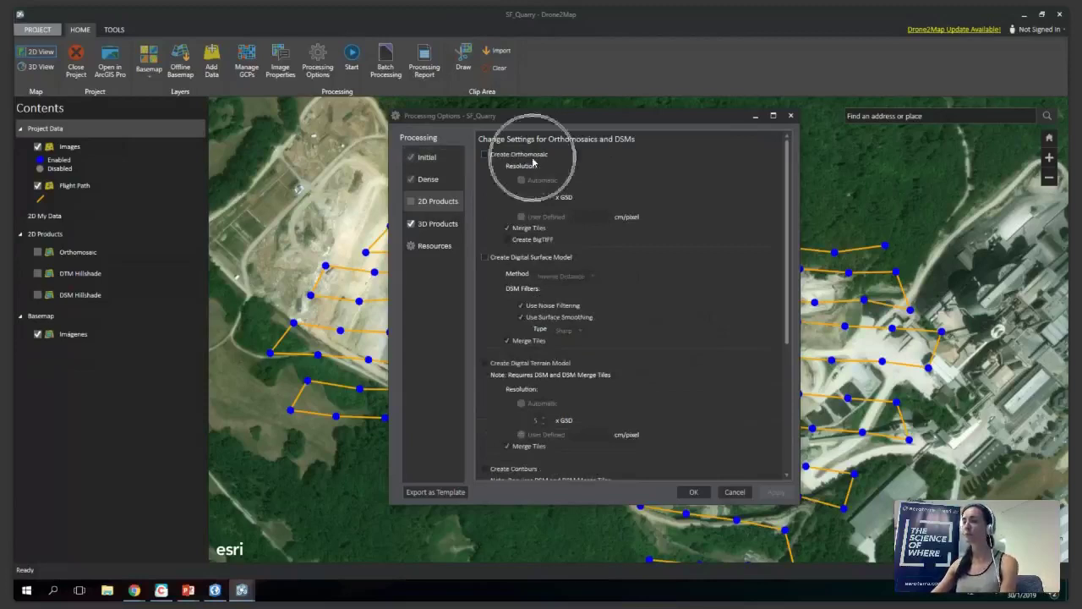
pyautogui.click(532, 161)
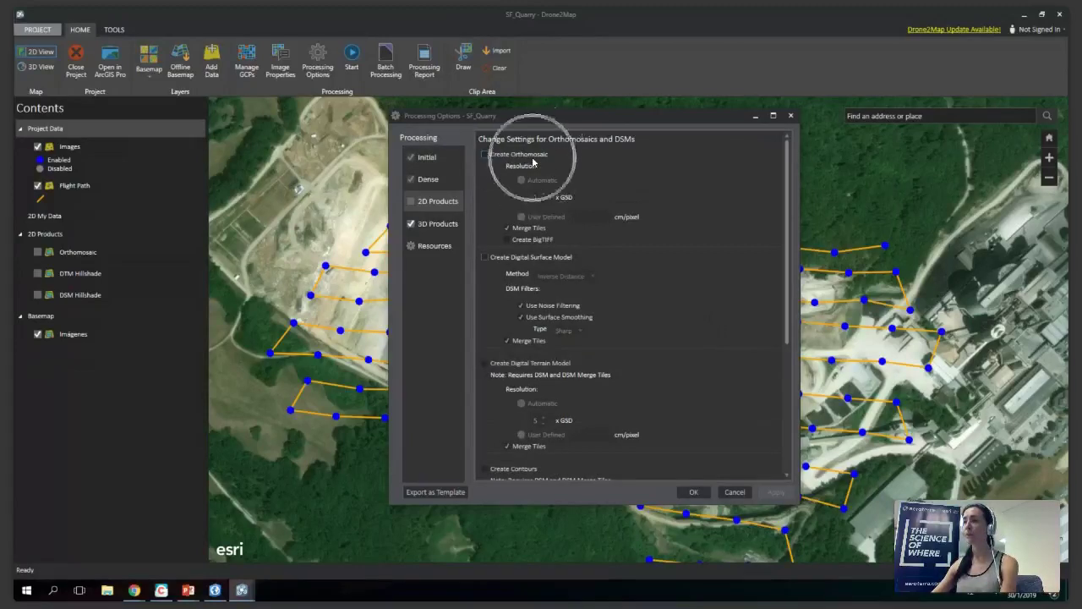
pyautogui.click(541, 263)
pyautogui.click(540, 250)
pyautogui.click(540, 260)
pyautogui.click(540, 260)
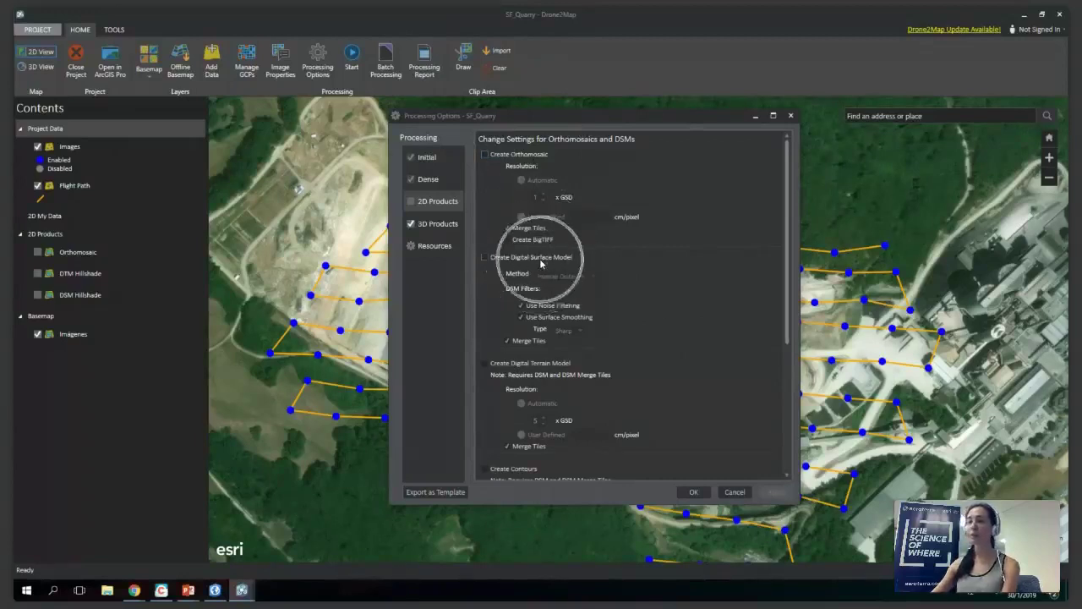
pyautogui.click(540, 260)
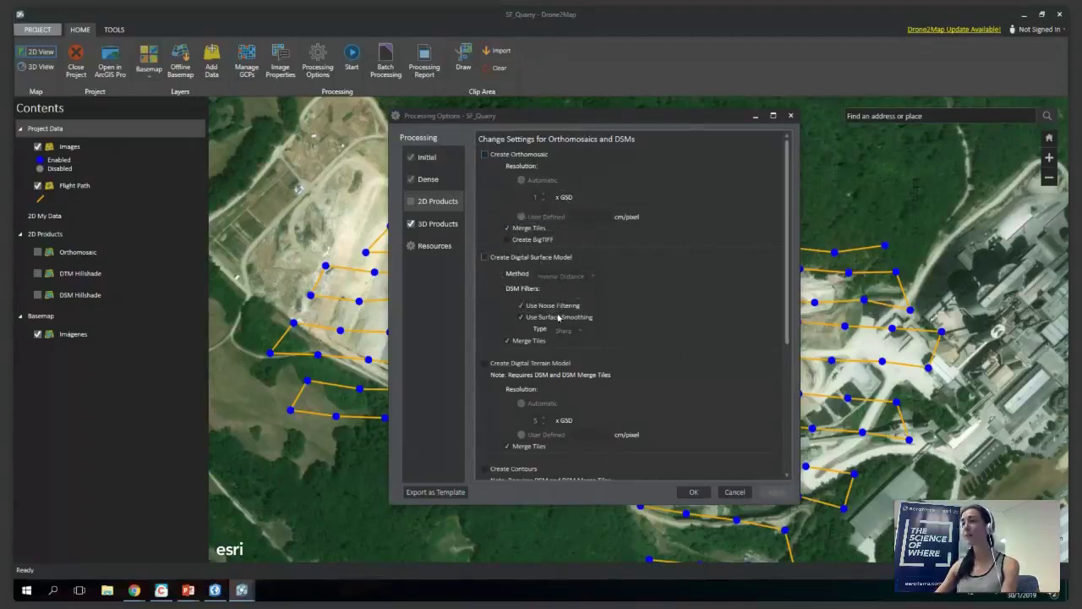
# Examine the 2D product options for creating a digital terrain model and contours.
pyautogui.click(555, 371)
pyautogui.click(556, 370)
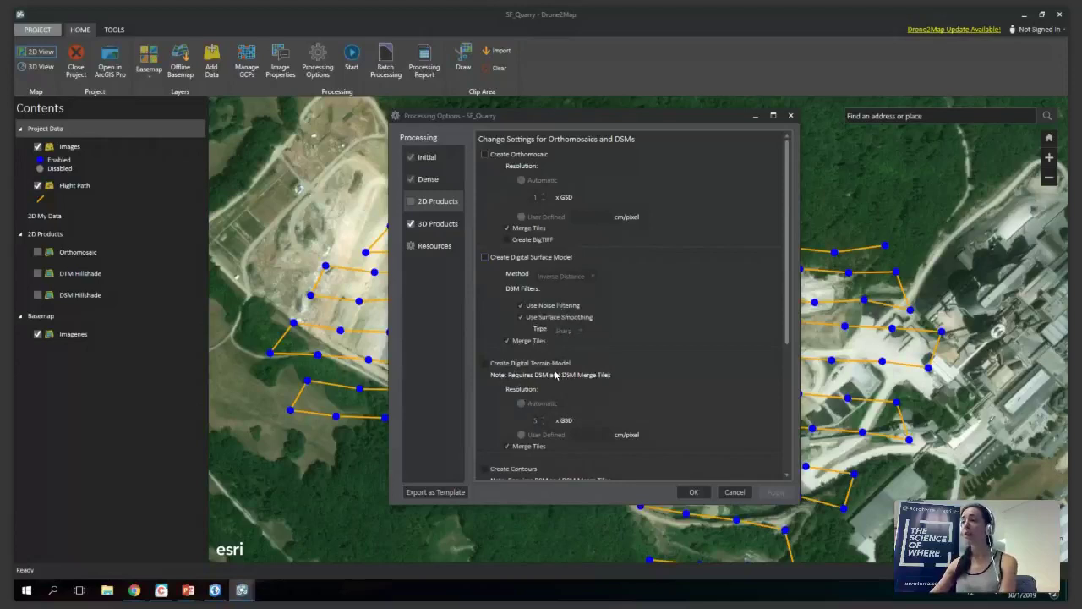
pyautogui.scroll(-6, 554, 374)
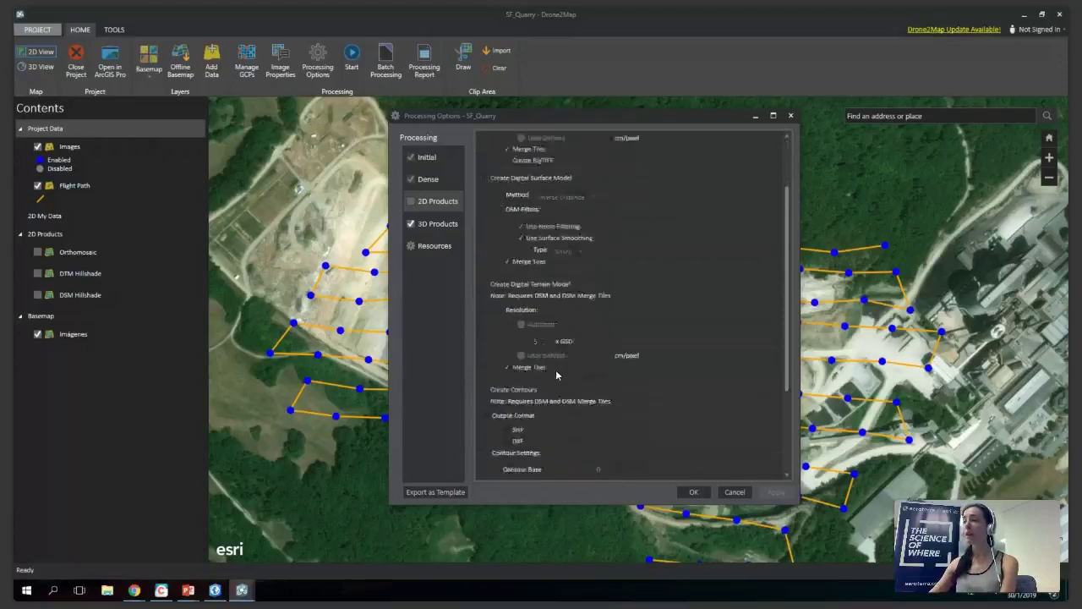
pyautogui.click(531, 314)
pyautogui.click(531, 314)
pyautogui.click(531, 313)
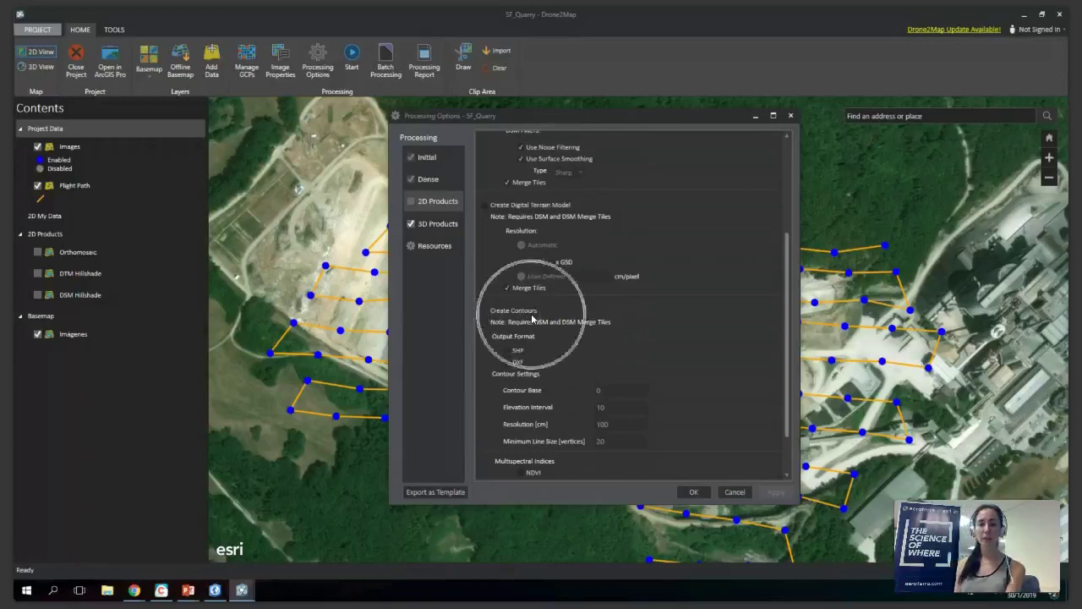
pyautogui.click(531, 313)
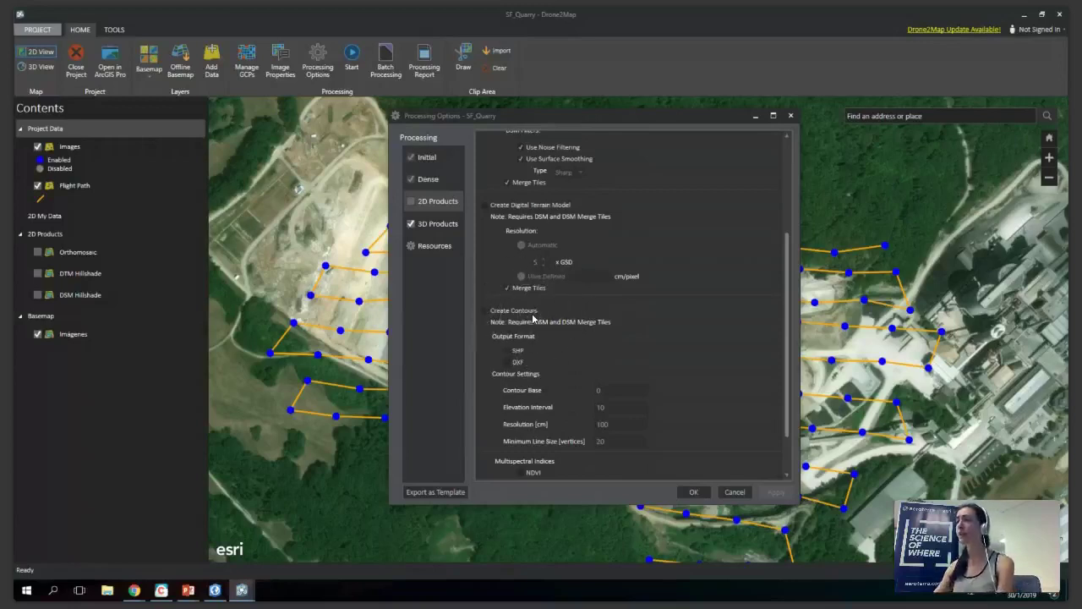
pyautogui.click(532, 316)
pyautogui.click(532, 316)
# Examine the SHP and DXF contour output formats and the NDVI option of the multispectral indices.
pyautogui.click(519, 359)
pyautogui.click(519, 359)
pyautogui.click(519, 360)
pyautogui.click(525, 368)
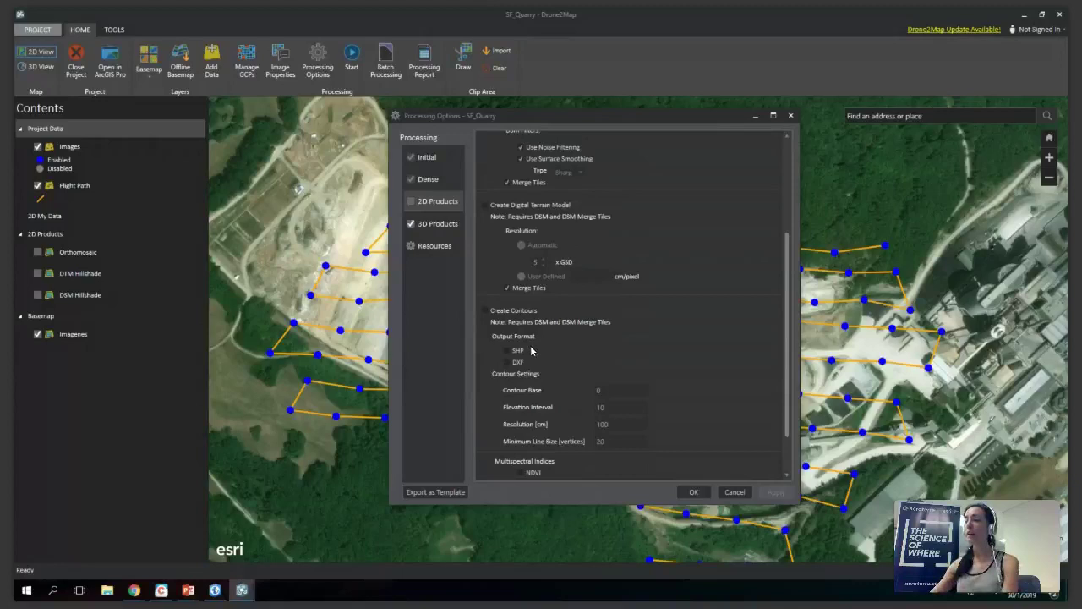
pyautogui.scroll(-2, 531, 350)
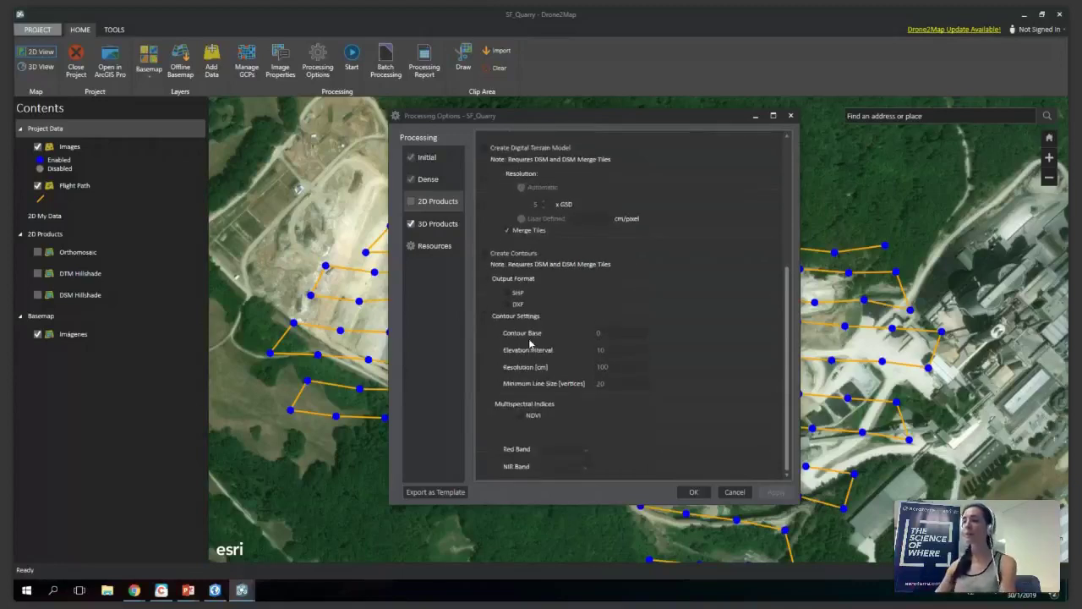
pyautogui.click(529, 418)
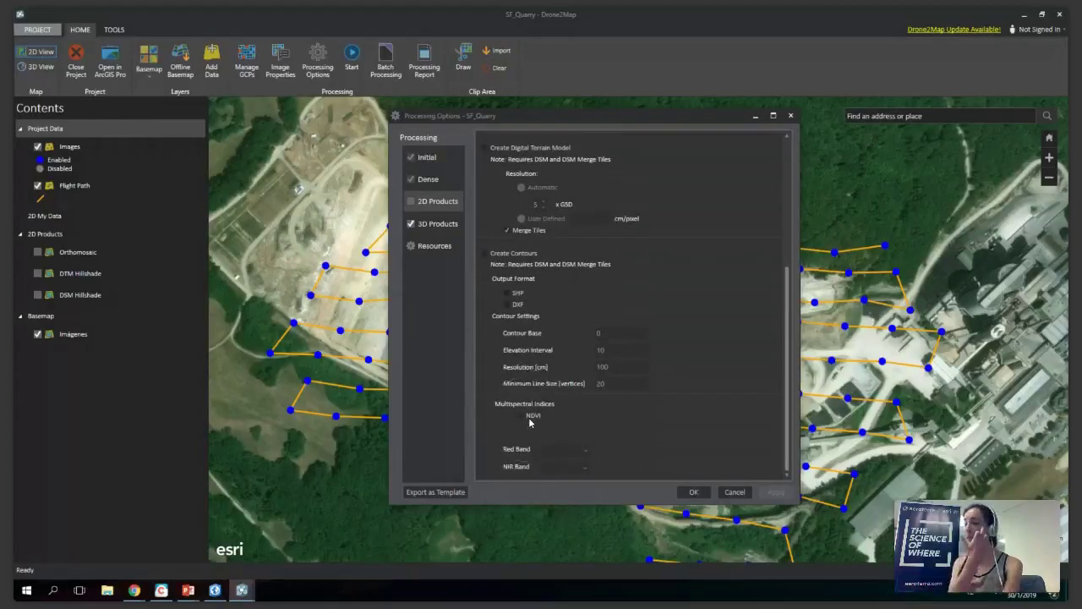
pyautogui.click(529, 420)
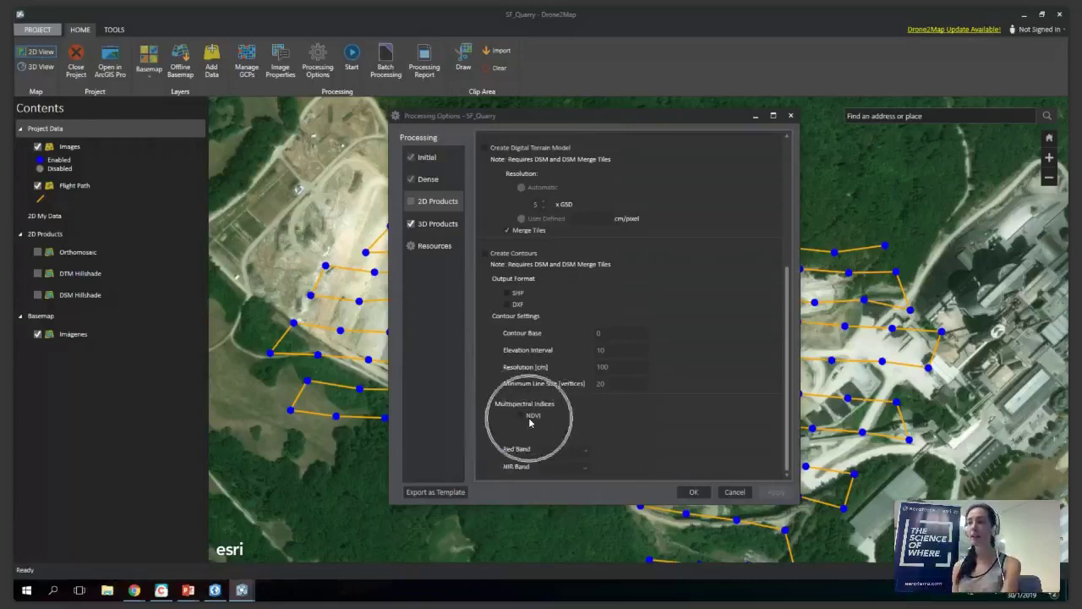
# Show the 3D product settings and examine the point cloud formats and the textured mesh outputs, such as Scene Layer Package and FBX.
pyautogui.click(442, 226)
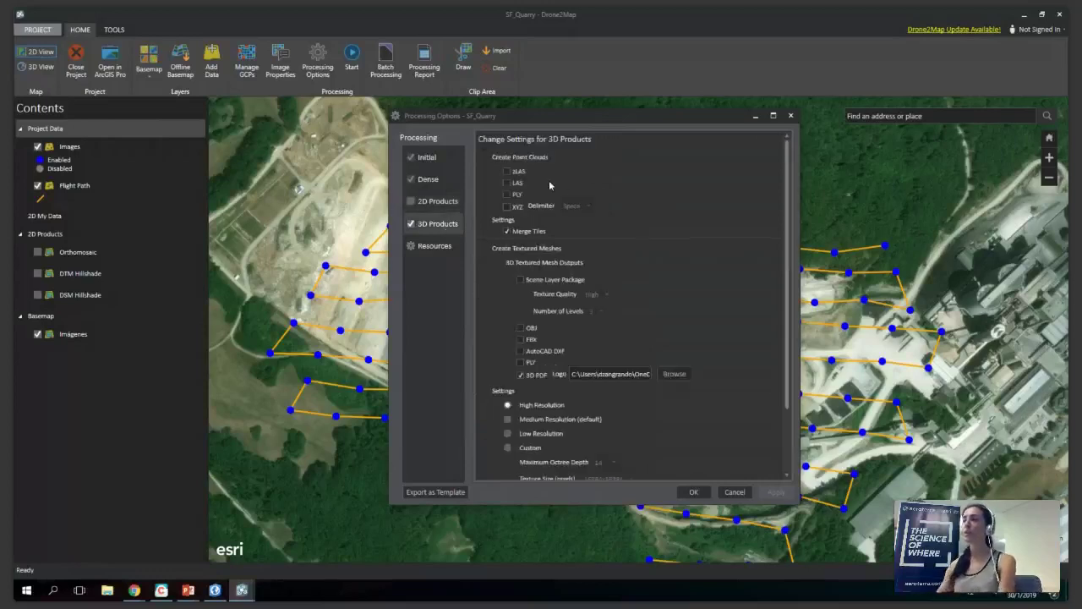
pyautogui.moveTo(558, 116); pyautogui.dragTo(468, 116)
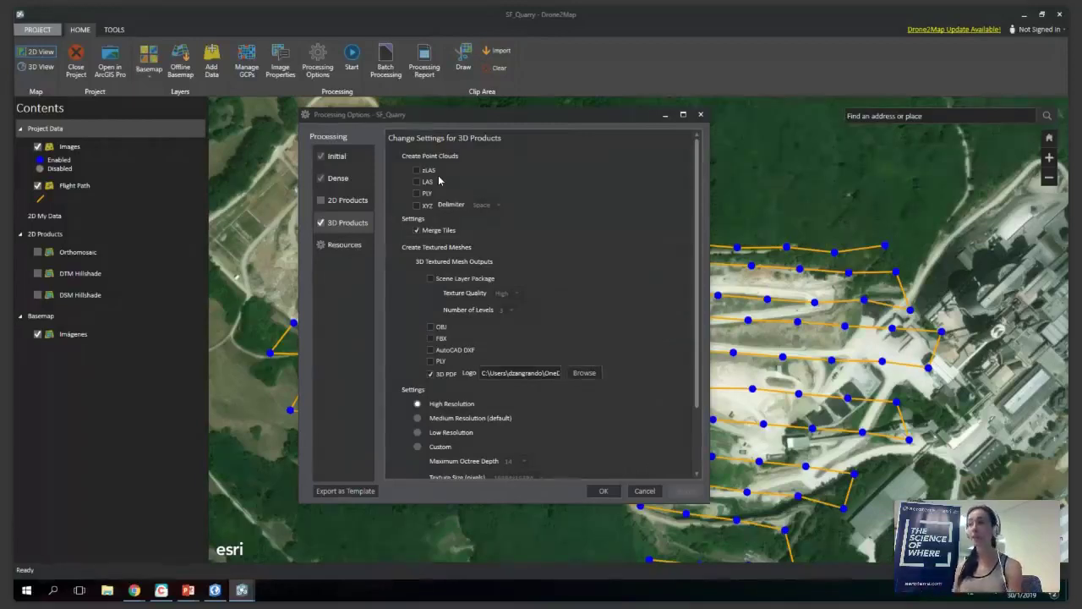
pyautogui.click(444, 255)
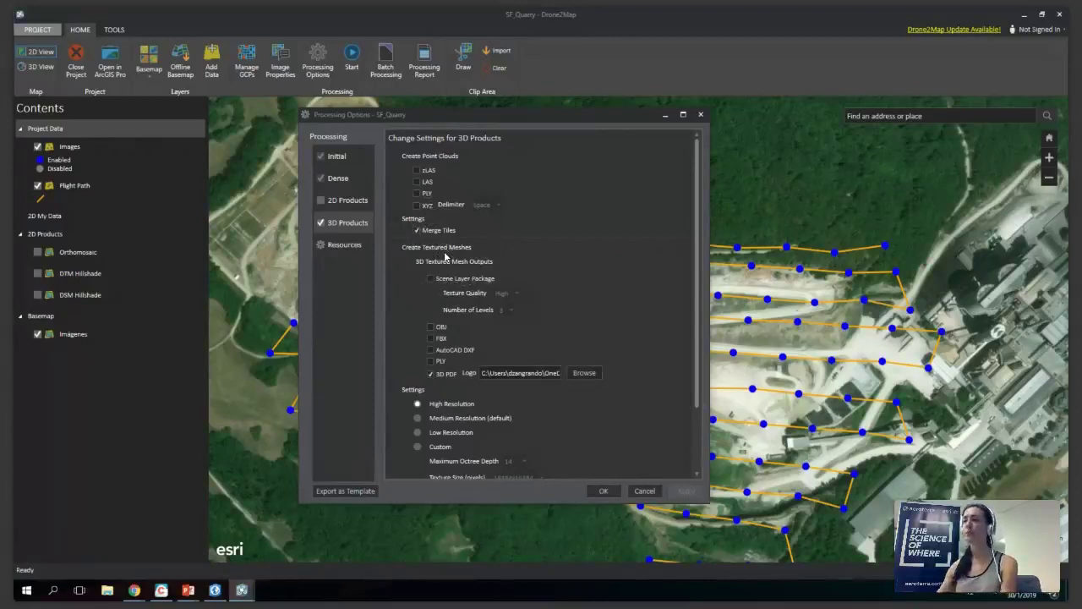
pyautogui.click(446, 282)
pyautogui.click(446, 282)
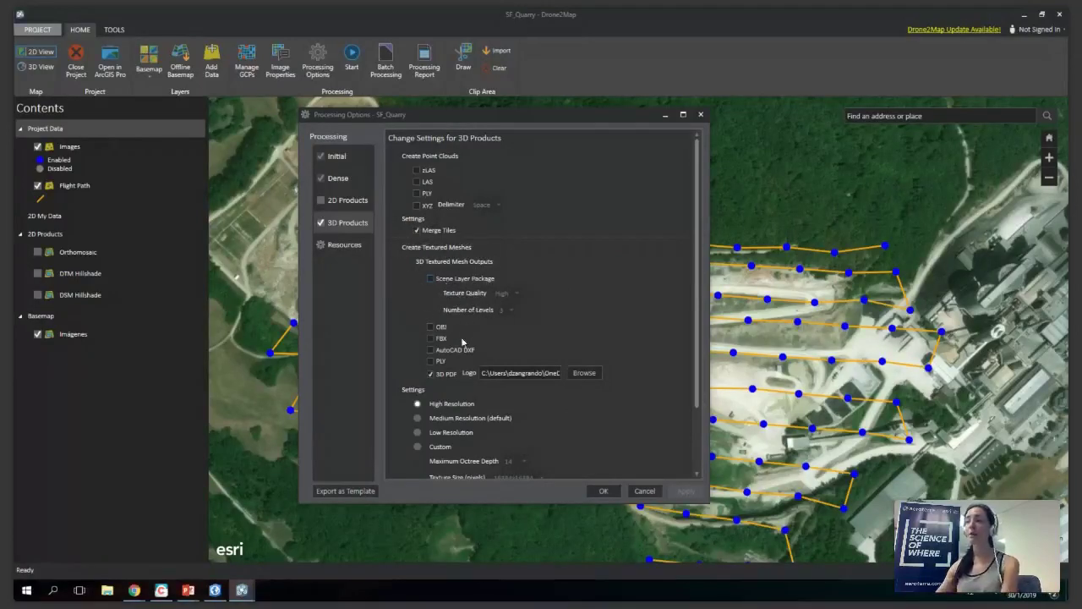
pyautogui.click(452, 338)
pyautogui.click(452, 338)
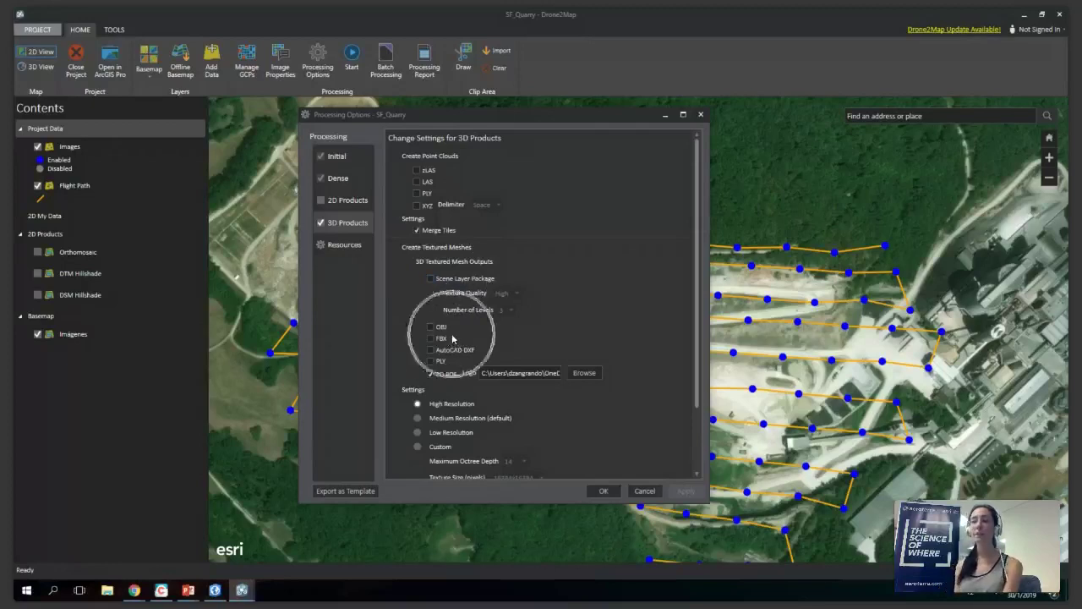
pyautogui.click(452, 338)
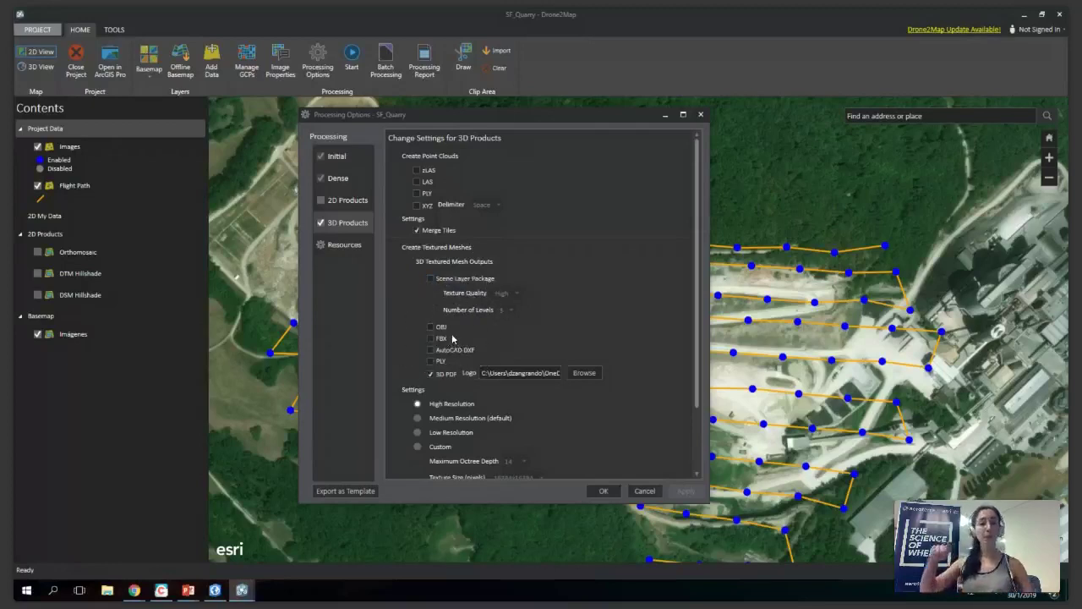
# Turn the AutoCAD DXF and PLY textured mesh outputs on and off again, and close the processing options without applying changes.
pyautogui.click(431, 350)
pyautogui.click(431, 362)
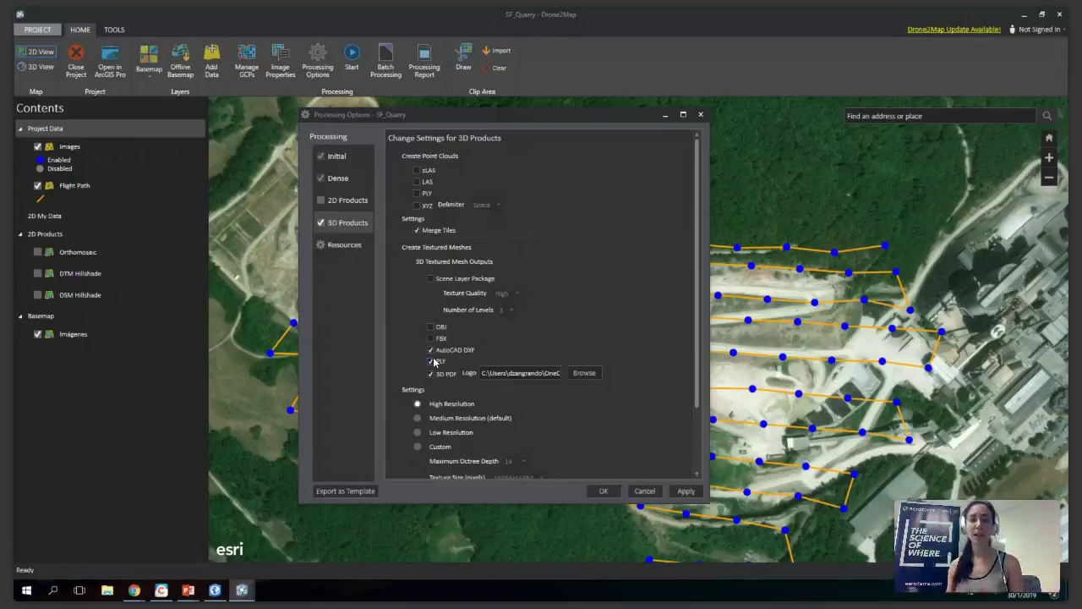
pyautogui.click(430, 349)
pyautogui.click(430, 361)
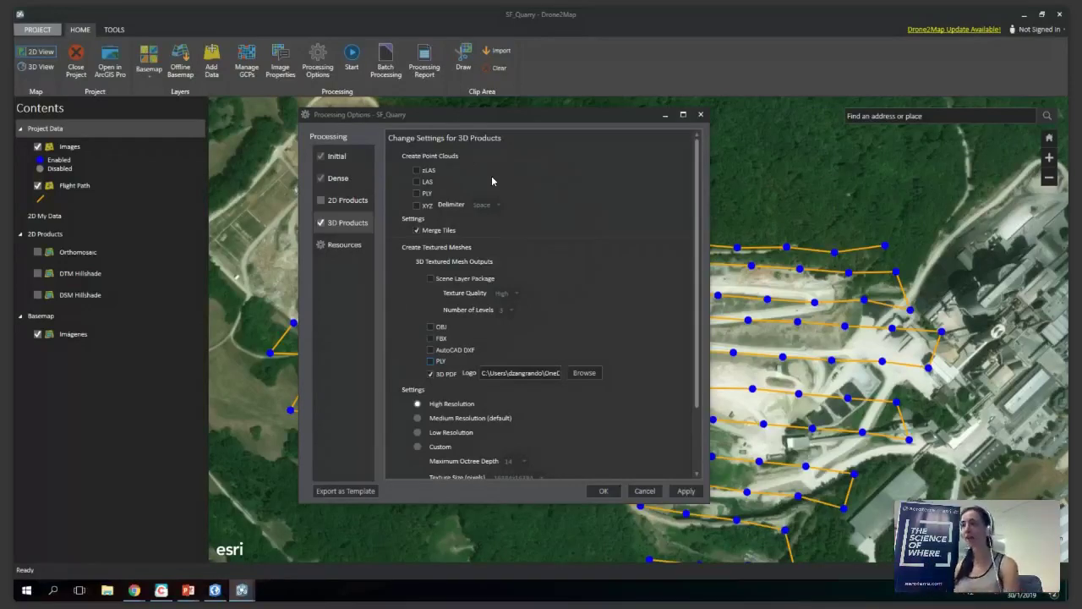
pyautogui.click(705, 120)
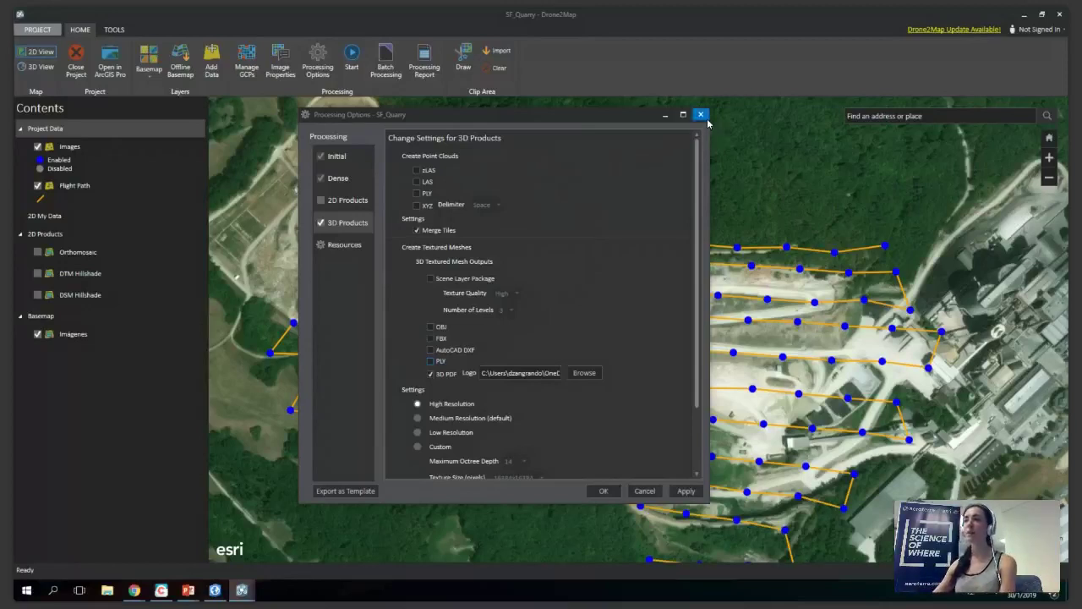
pyautogui.click(706, 120)
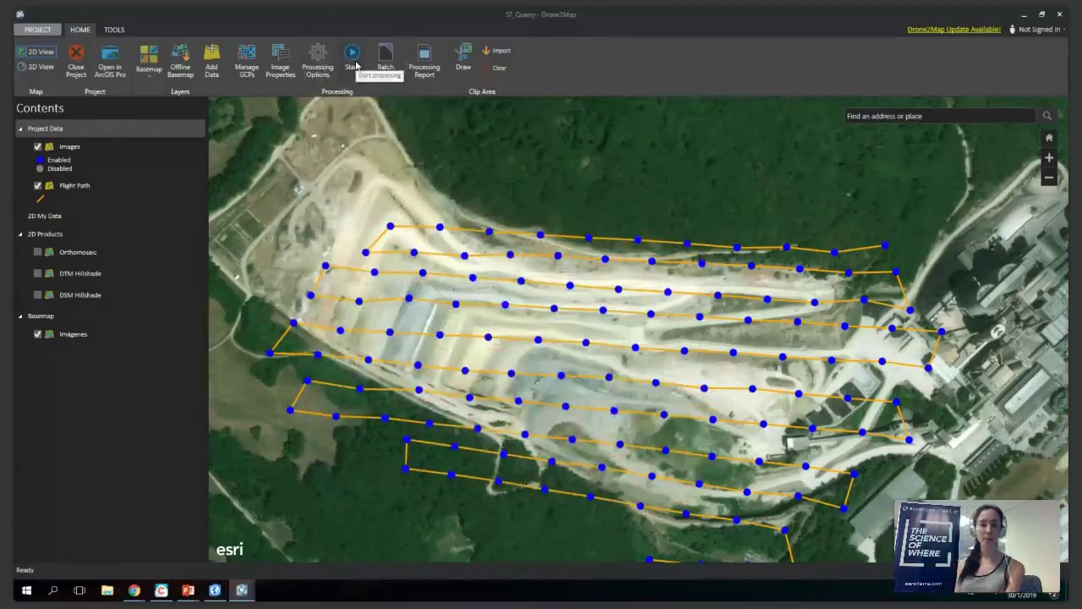
# Switch to the presentation, advance to the next slide and return to the SF_Quarry project in Drone2Map.
pyautogui.click(356, 65)
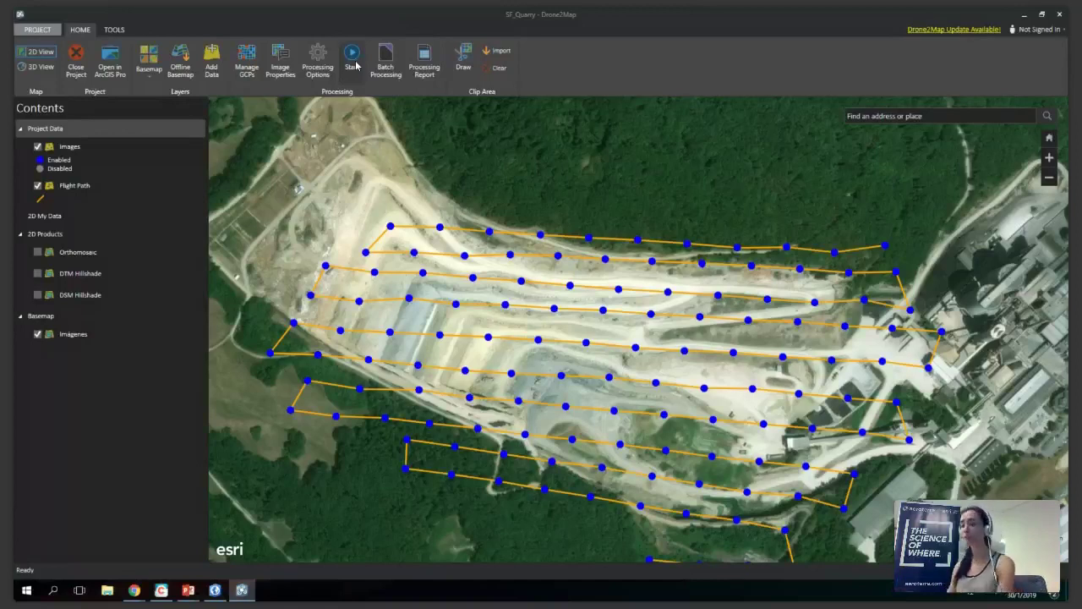
pyautogui.hotkey('alt', 'Tab')
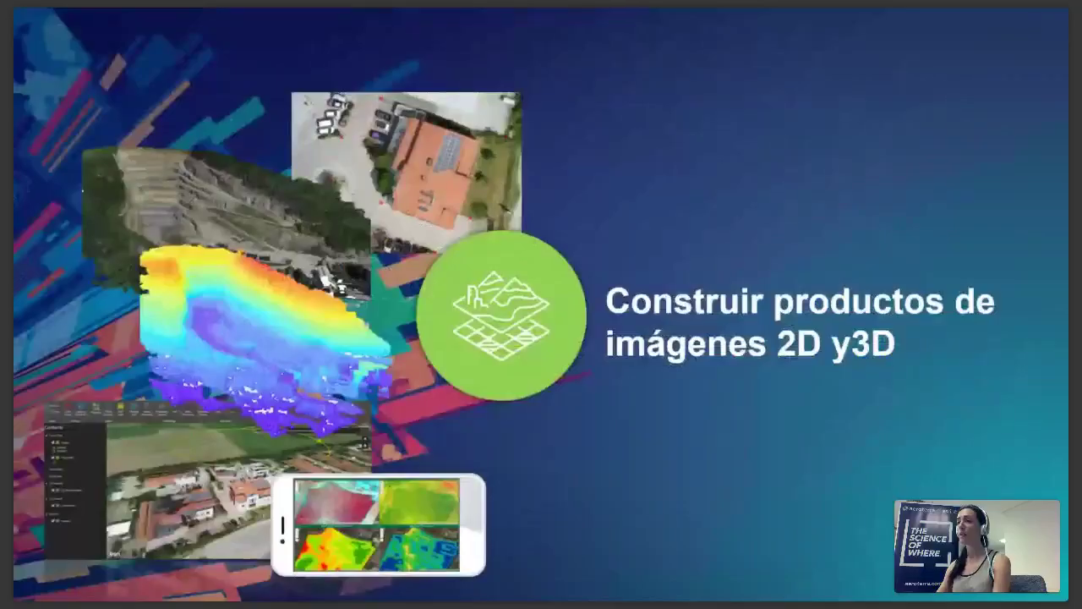
pyautogui.press('Right')
pyautogui.hotkey('alt', 'Tab')
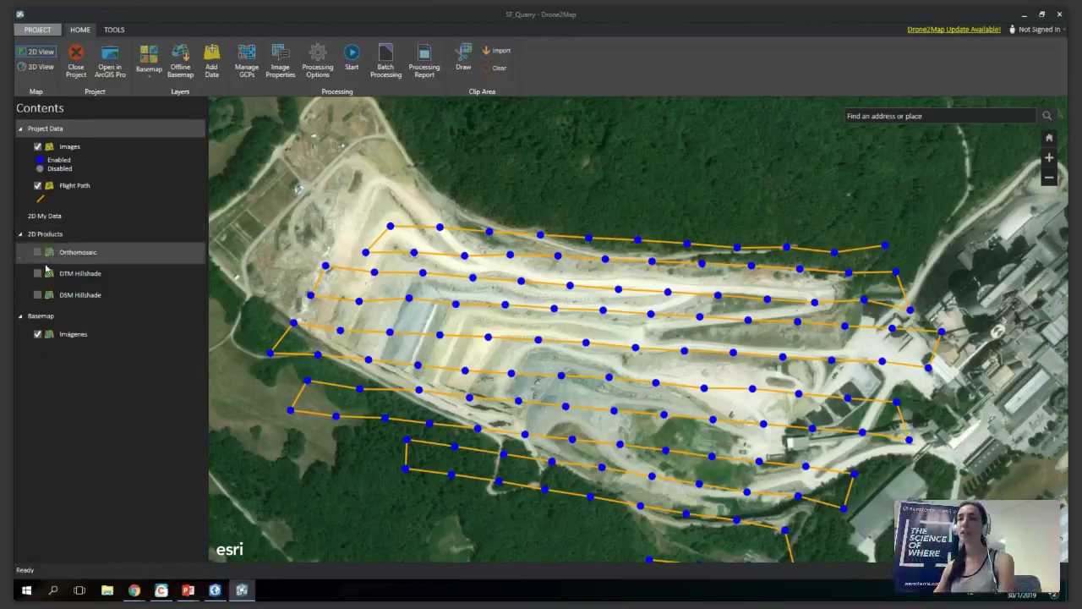
# Turn on the DSM Hillshade, DTM Hillshade and Orthomosaic layers over the quarry to view each 2D product.
pyautogui.click(37, 295)
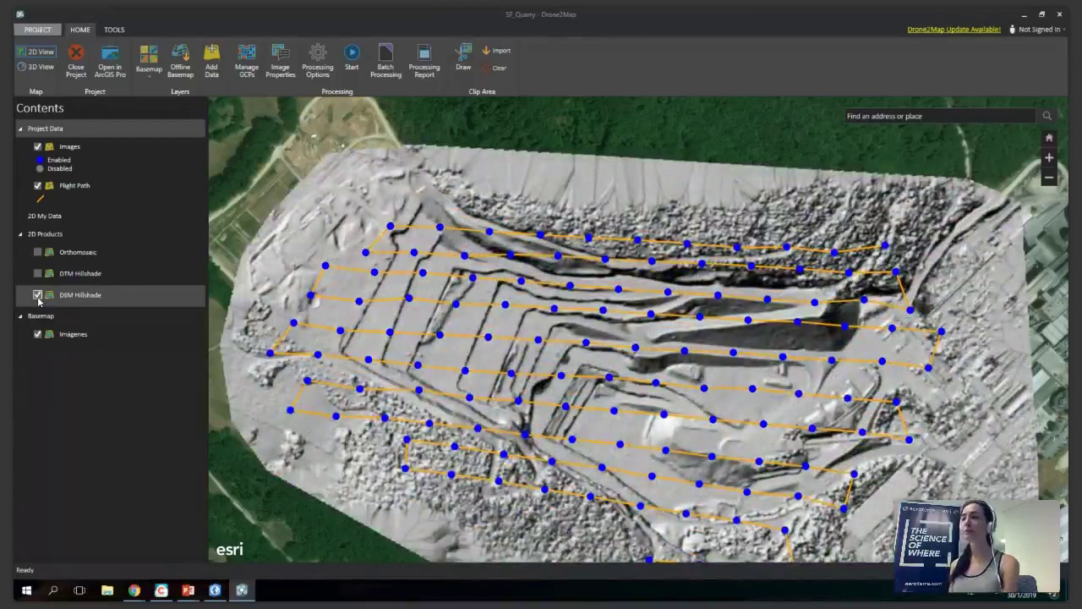
pyautogui.click(37, 273)
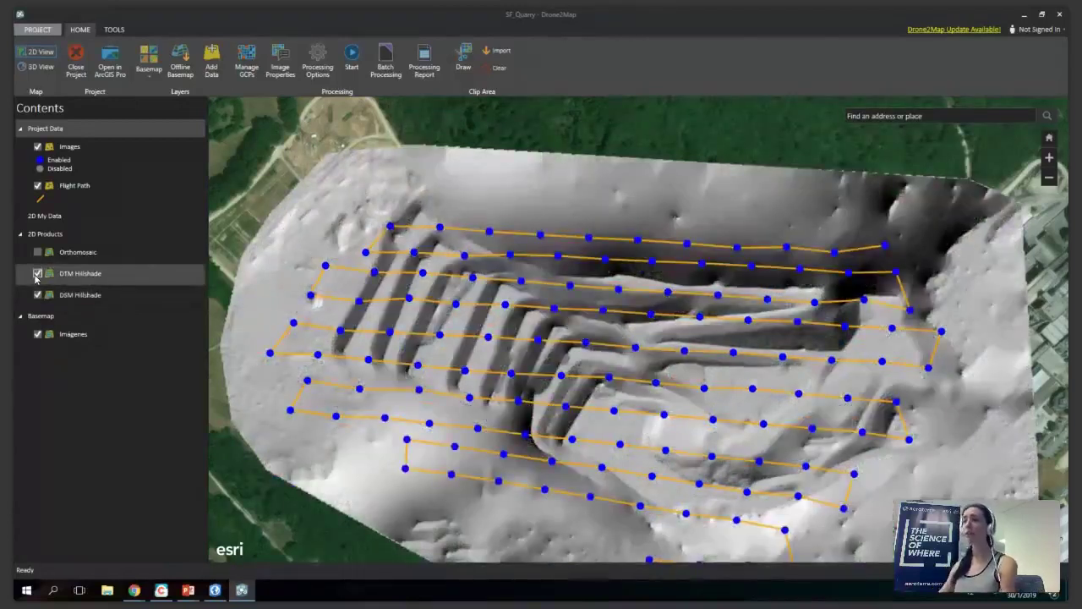
pyautogui.scroll(2, 649, 325)
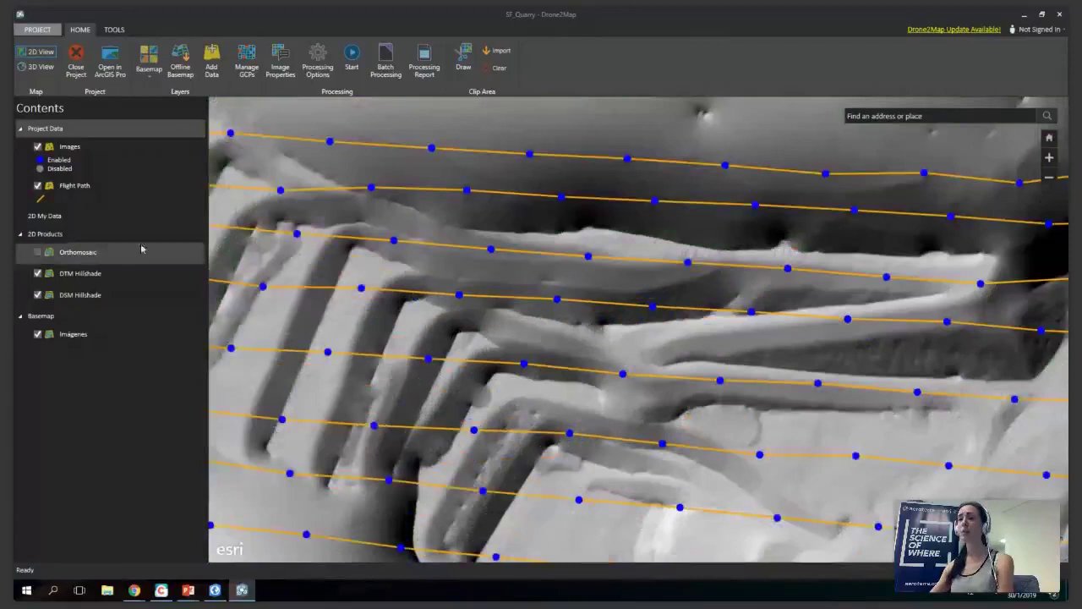
pyautogui.click(38, 251)
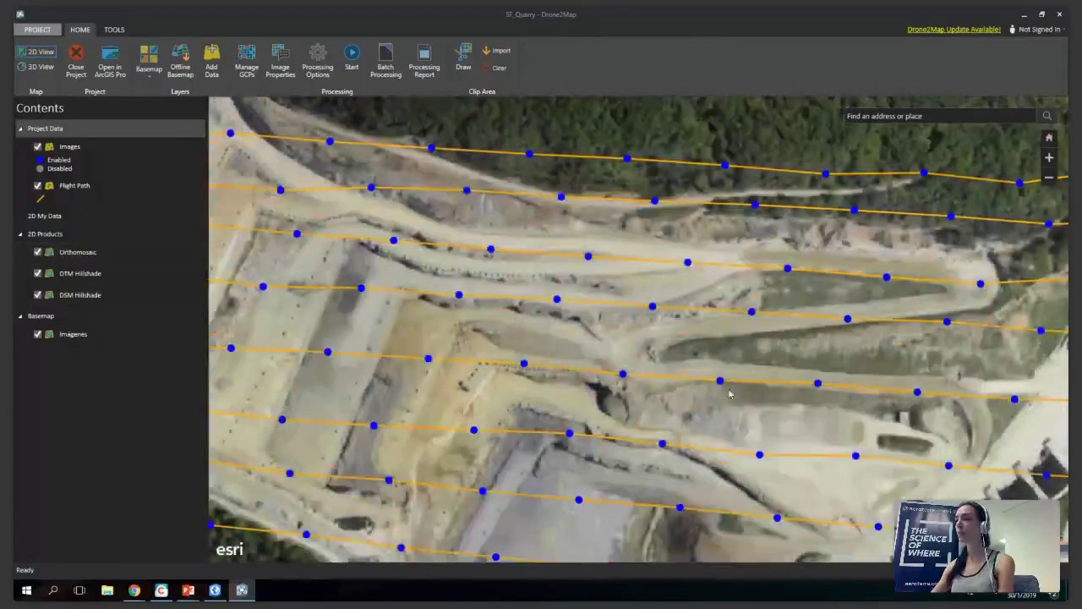
# Examine the orthomosaic's detail up close along the quarry benches and the row of boulders beside the haul road.
pyautogui.moveTo(698, 337); pyautogui.dragTo(572, 294)
pyautogui.scroll(4, 555, 356)
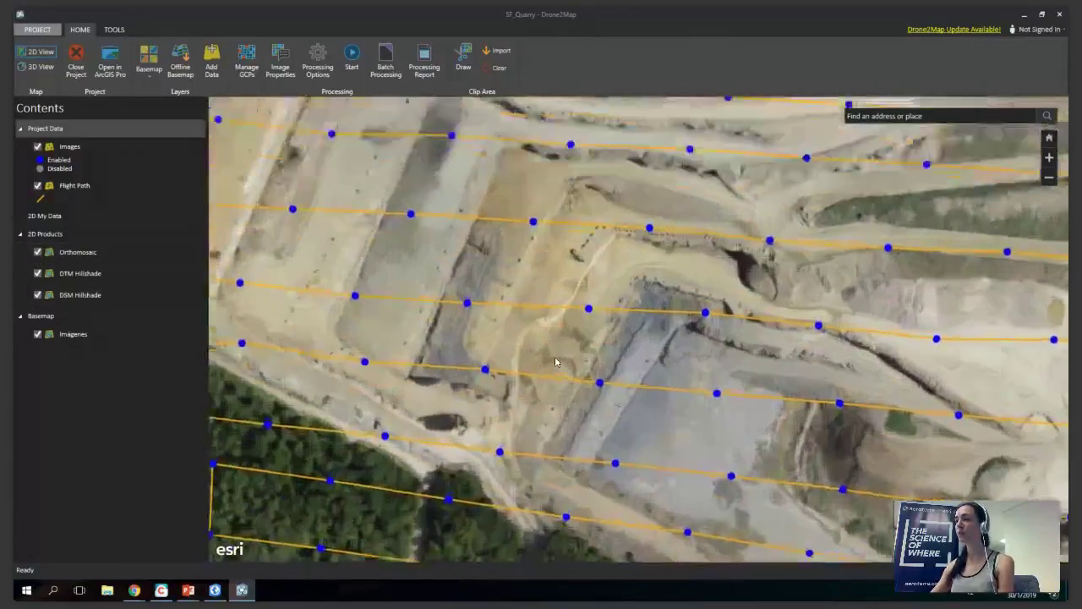
pyautogui.moveTo(671, 340); pyautogui.dragTo(476, 275)
pyautogui.moveTo(665, 227); pyautogui.dragTo(552, 360)
pyautogui.scroll(3, 538, 295)
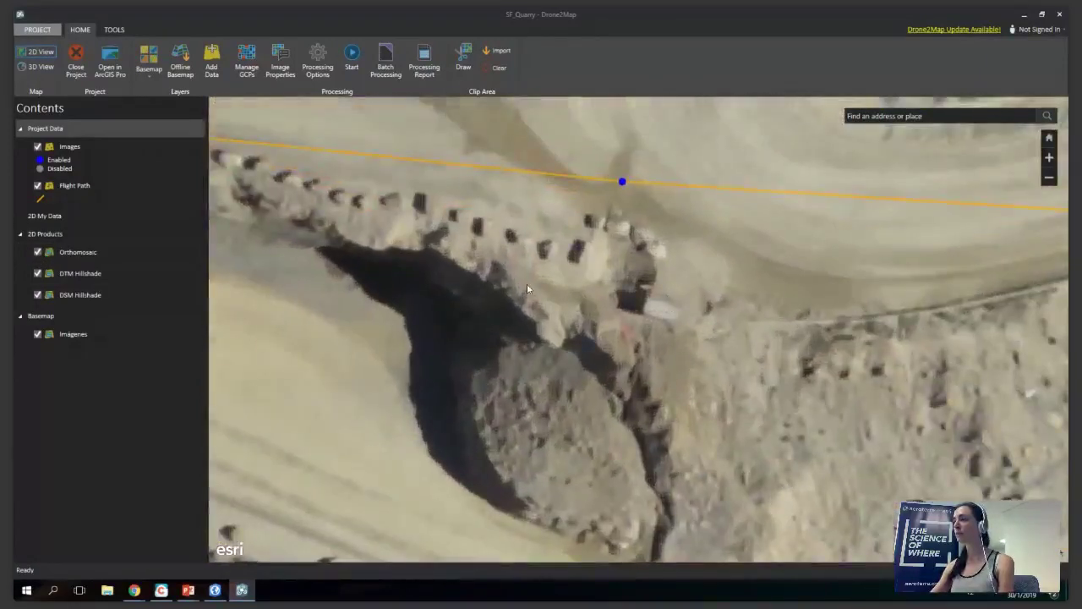
pyautogui.moveTo(527, 283); pyautogui.dragTo(707, 353)
pyautogui.moveTo(338, 262); pyautogui.dragTo(475, 322)
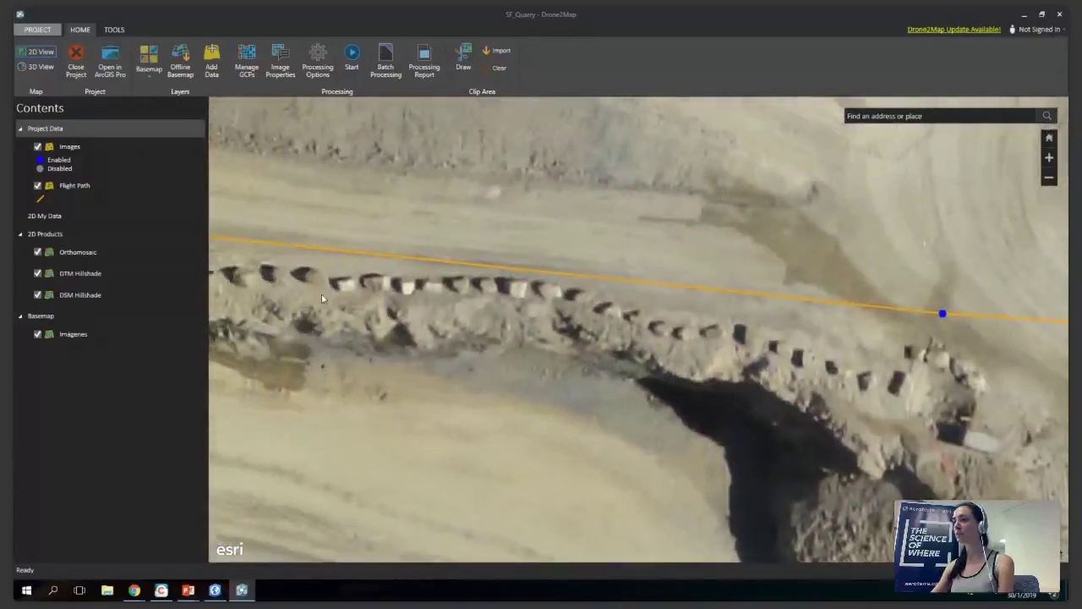
pyautogui.moveTo(321, 298); pyautogui.dragTo(546, 315)
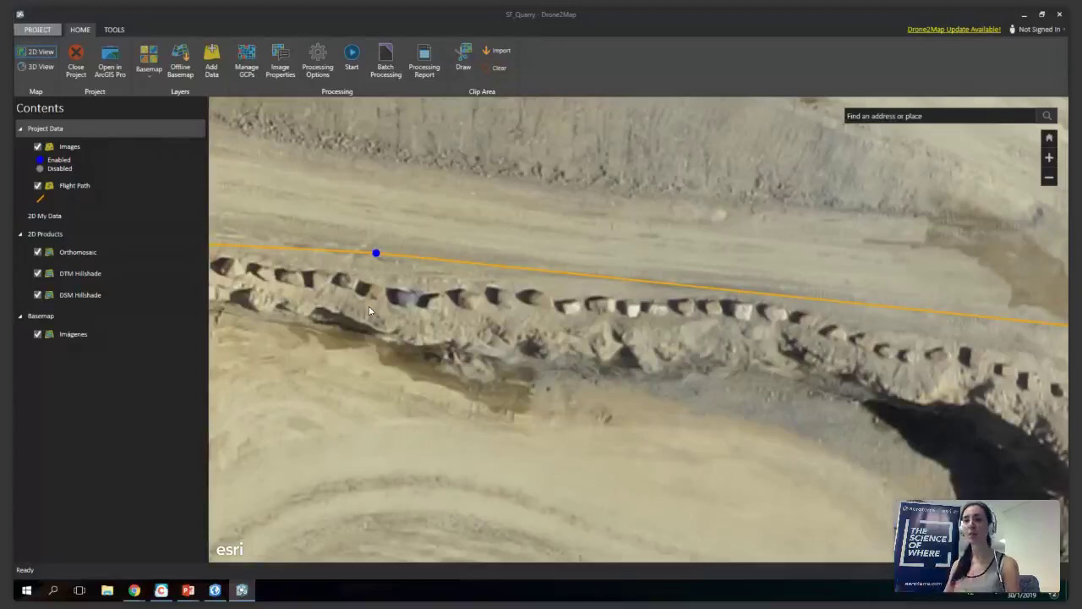
# Turn off the DTM and DSM hillshades and toggle the Orthomosaic to compare its resolution with the basemap at the boulders.
pyautogui.click(37, 273)
pyautogui.click(37, 294)
pyautogui.click(37, 252)
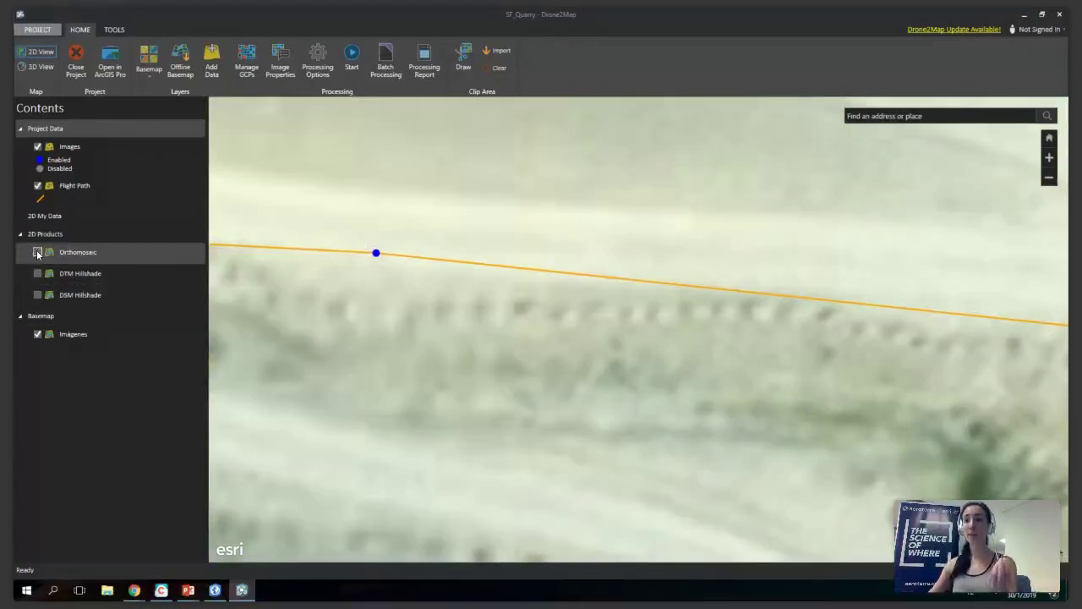
pyautogui.click(37, 252)
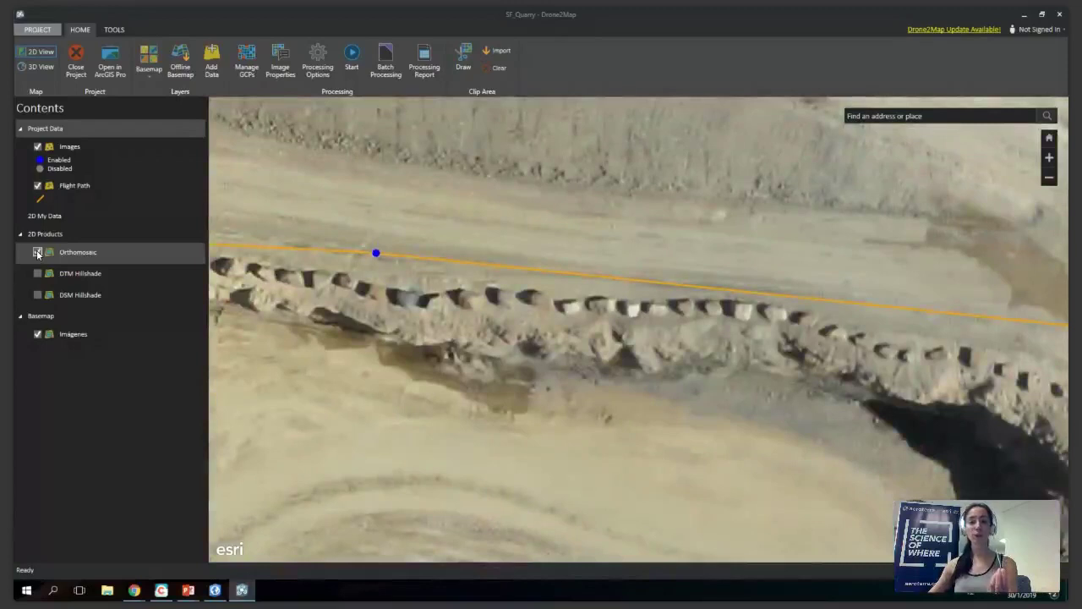
pyautogui.click(37, 253)
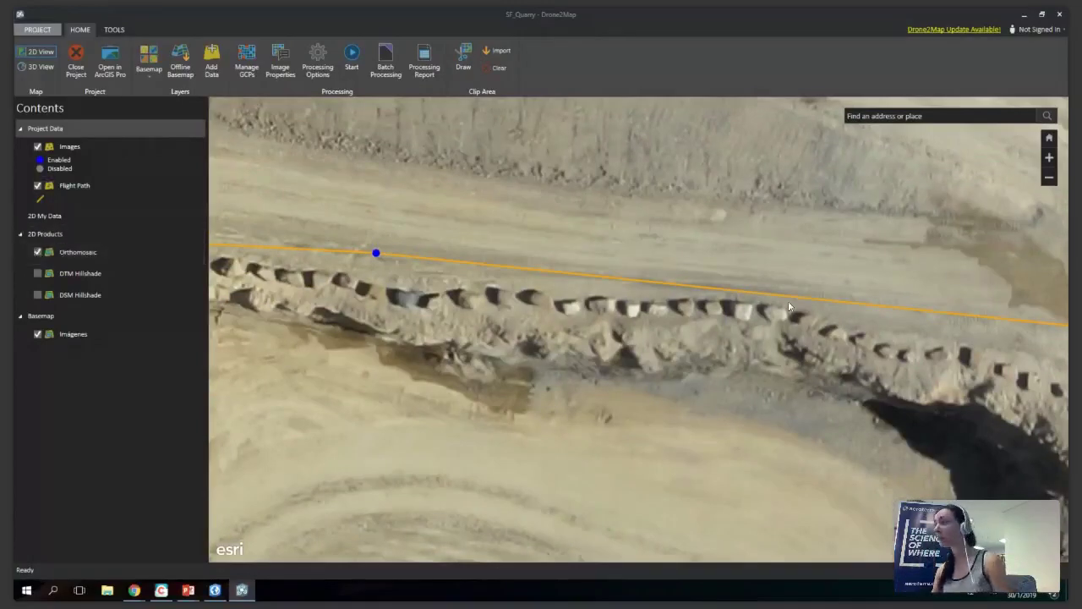
# Compare the orthomosaic with the basemap at the quarry's forest edge by toggling the Orthomosaic layer, leaving it off.
pyautogui.scroll(-5, 449, 293)
pyautogui.moveTo(449, 293); pyautogui.dragTo(604, 257)
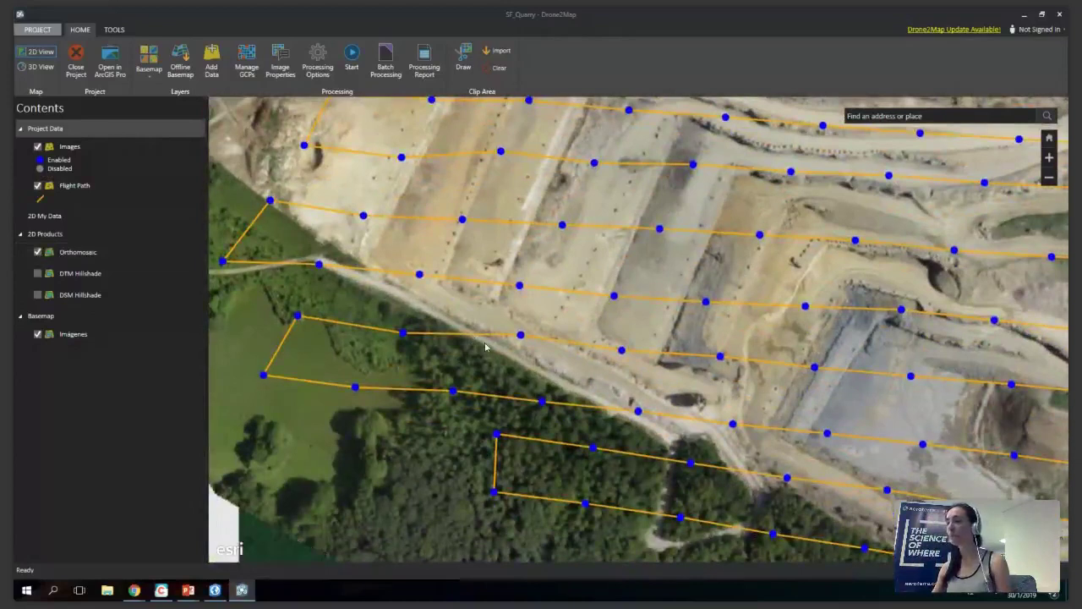
pyautogui.moveTo(778, 353); pyautogui.dragTo(674, 307)
pyautogui.scroll(2, 562, 368)
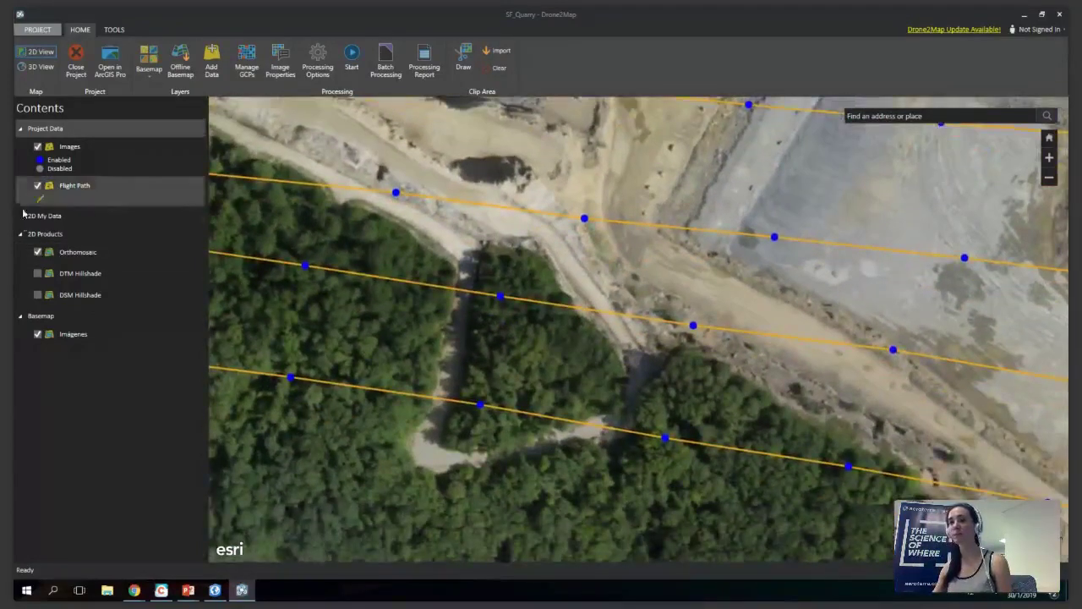
pyautogui.click(38, 253)
pyautogui.click(37, 253)
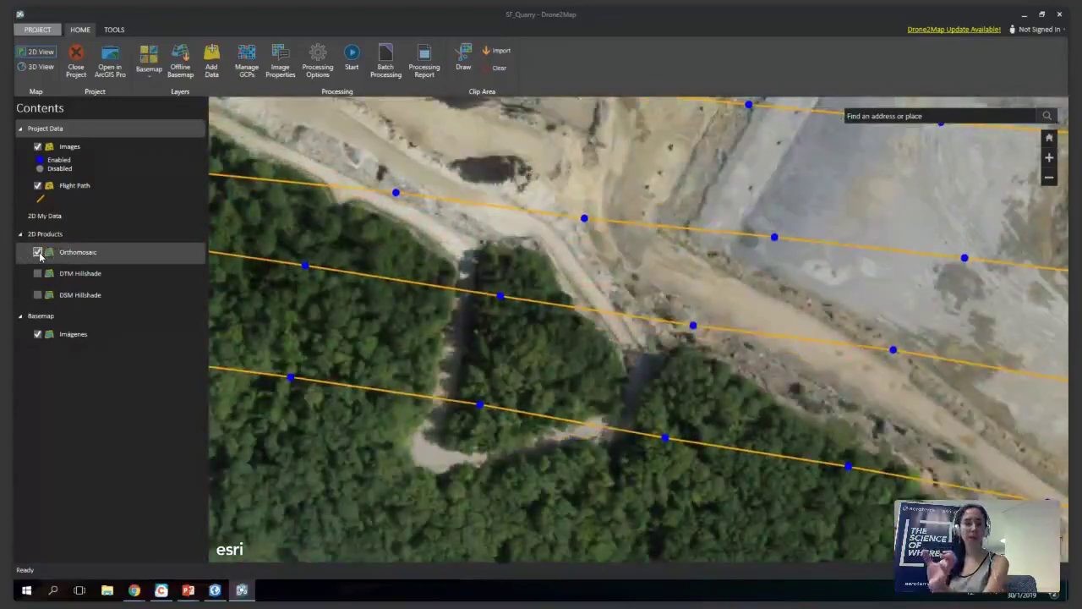
pyautogui.click(38, 253)
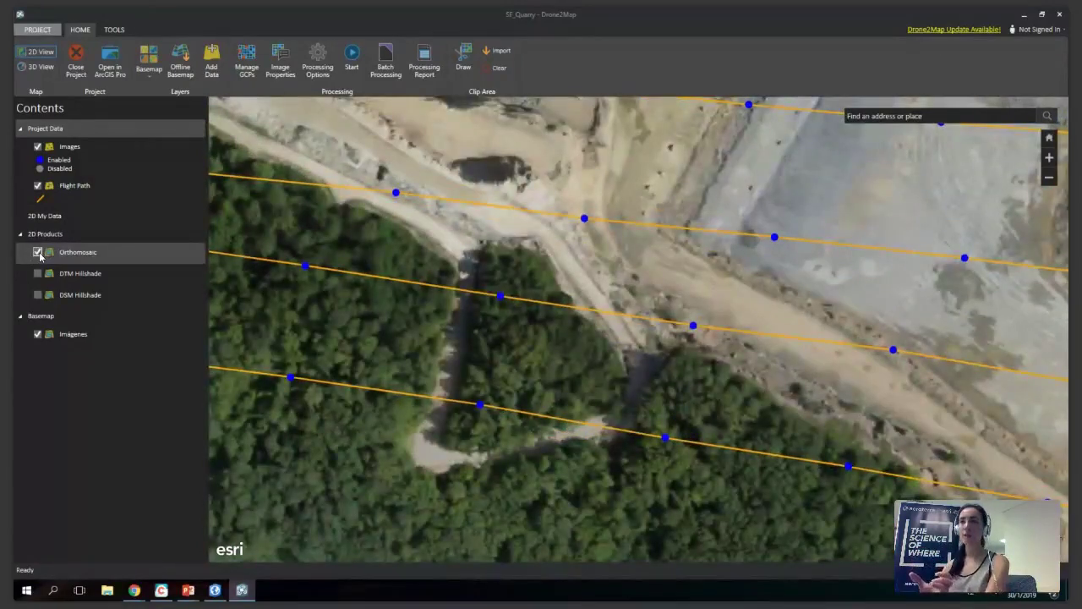
pyautogui.click(38, 252)
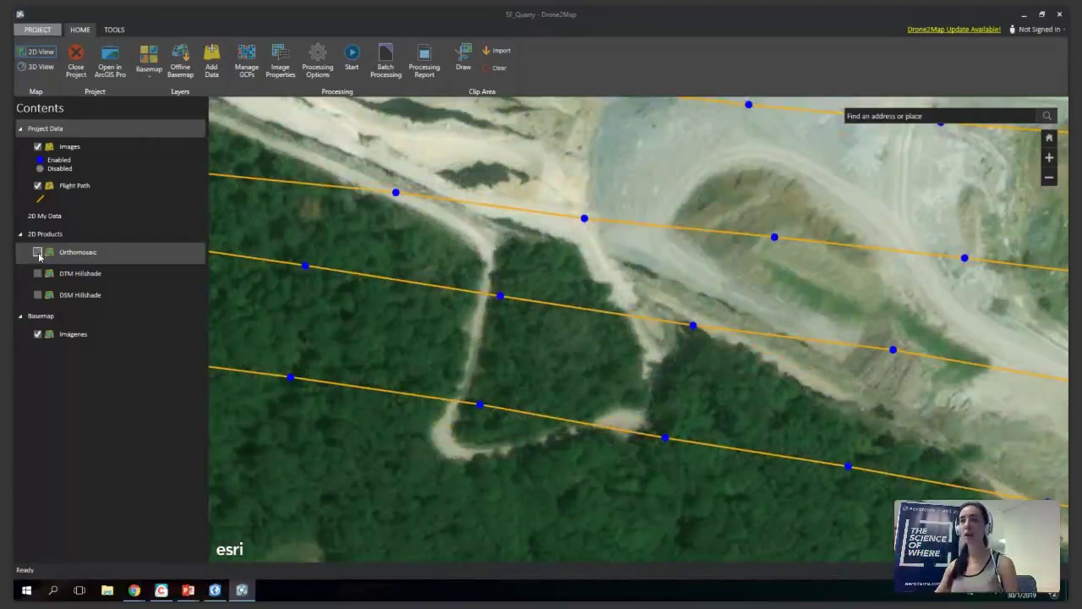
pyautogui.click(38, 253)
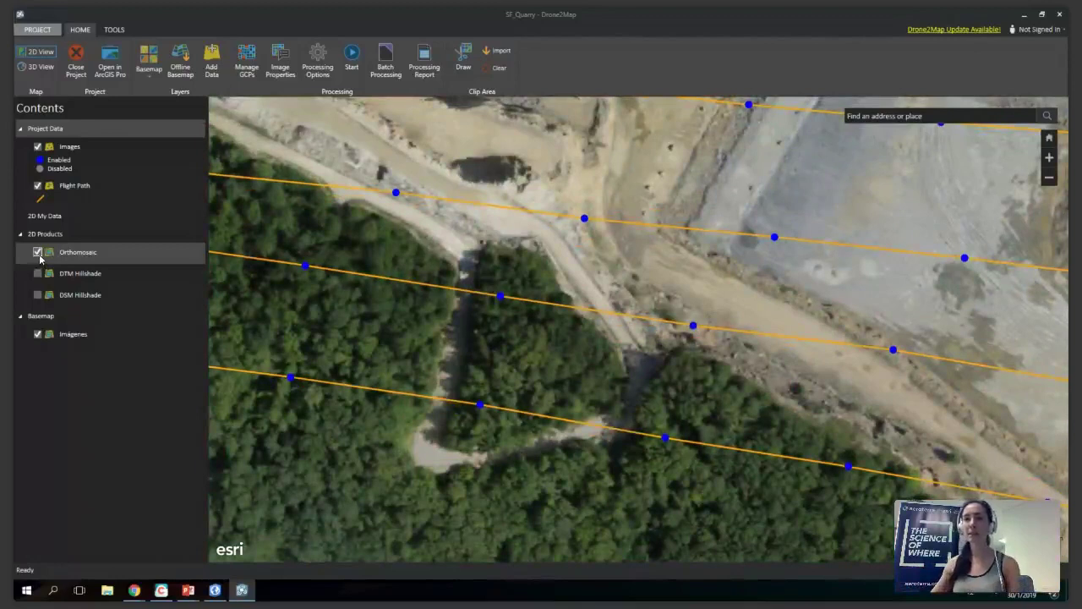
pyautogui.click(38, 254)
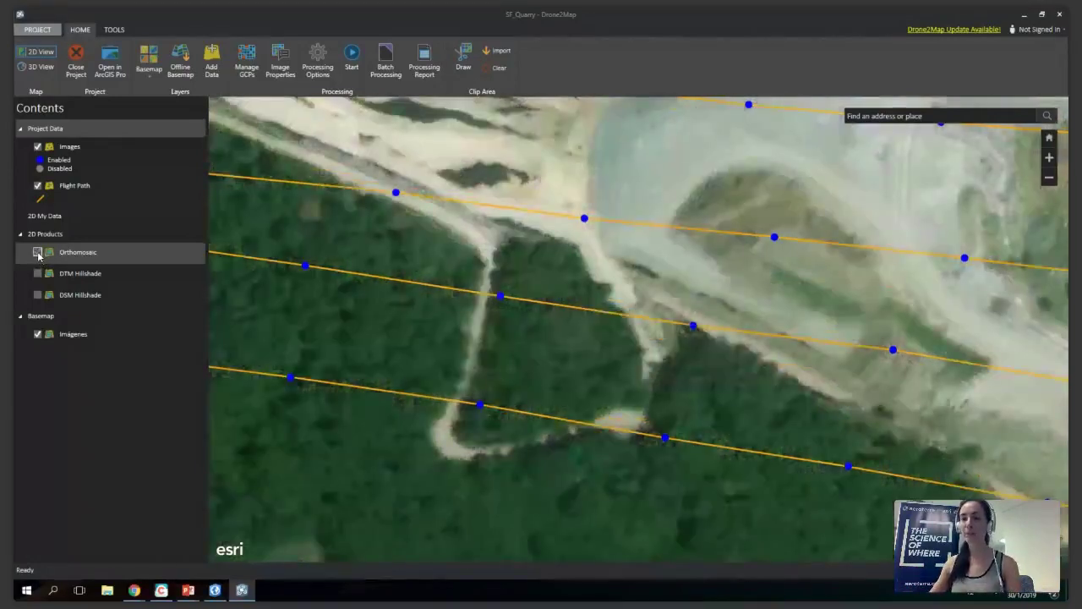
pyautogui.click(38, 253)
pyautogui.click(38, 254)
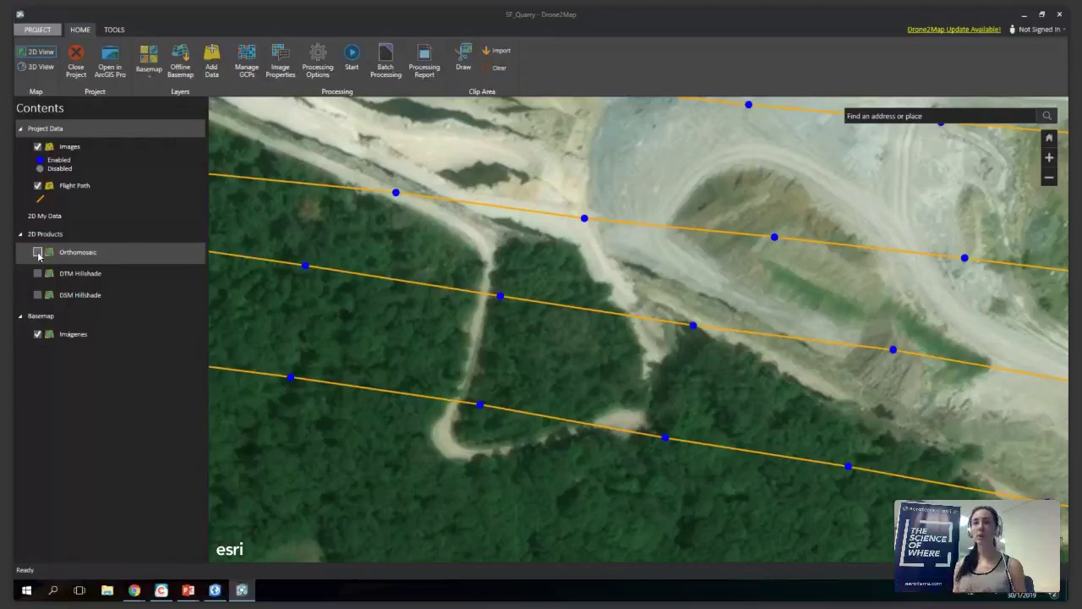
# Switch the project to the 3D view and bring the quarry's 3D textured mesh up close.
pyautogui.click(51, 55)
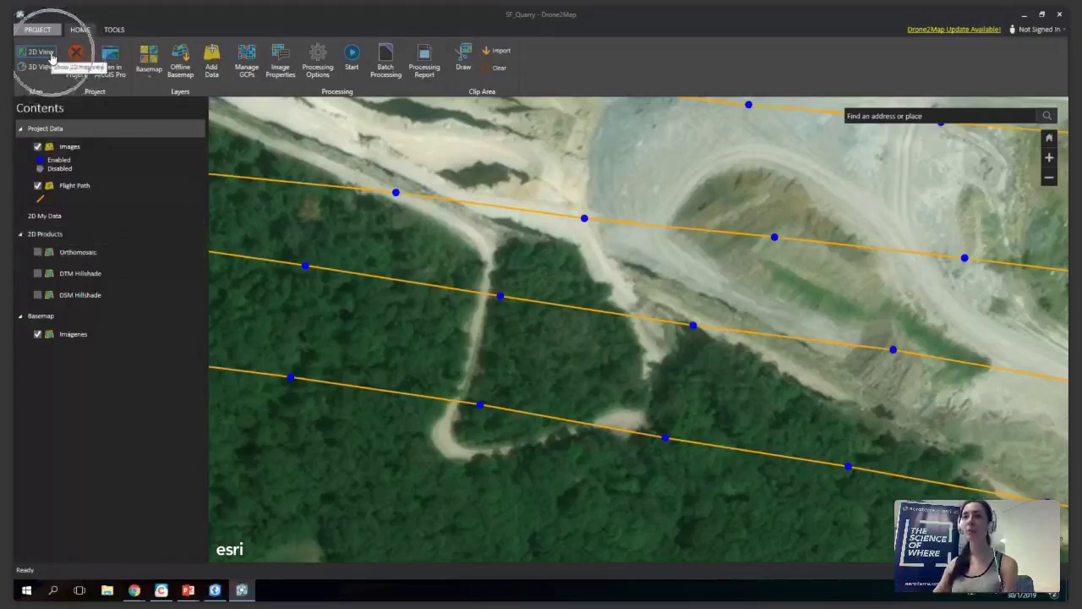
pyautogui.click(47, 70)
pyautogui.click(48, 69)
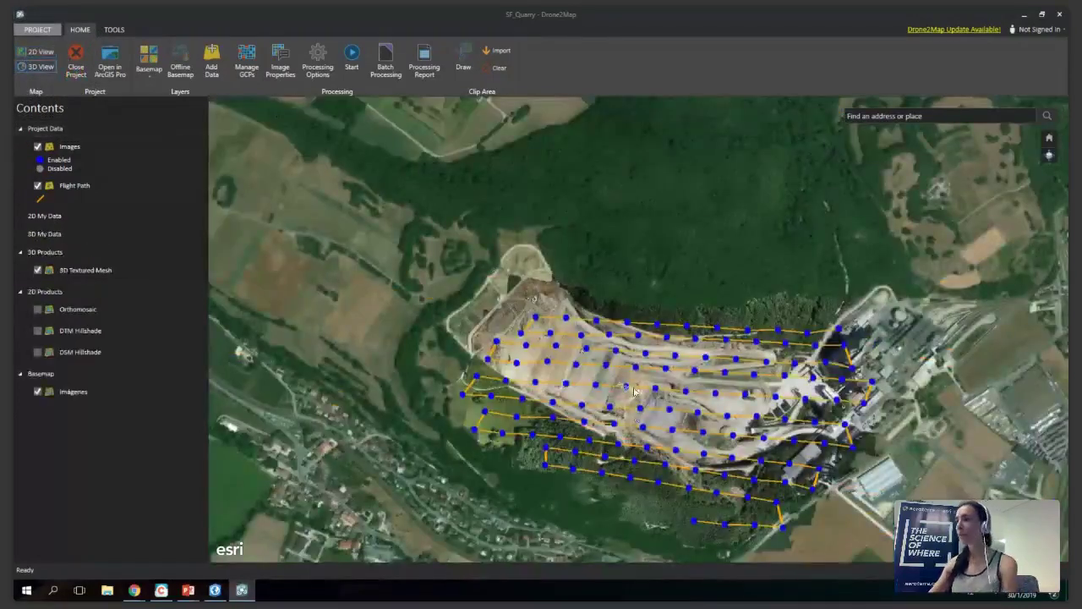
pyautogui.moveTo(602, 384); pyautogui.dragTo(529, 273)
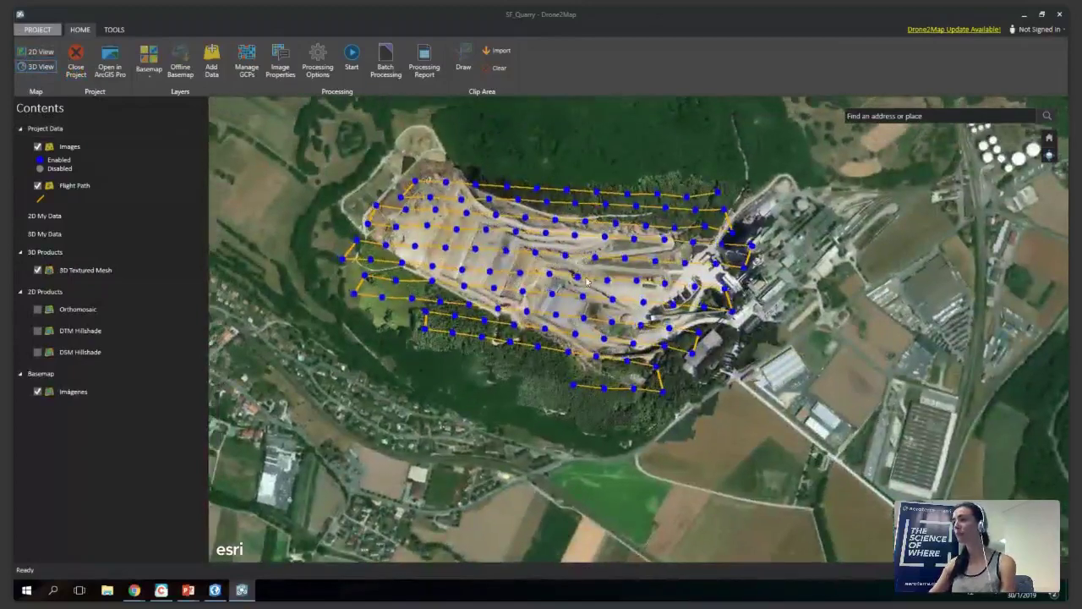
pyautogui.scroll(5, 587, 282)
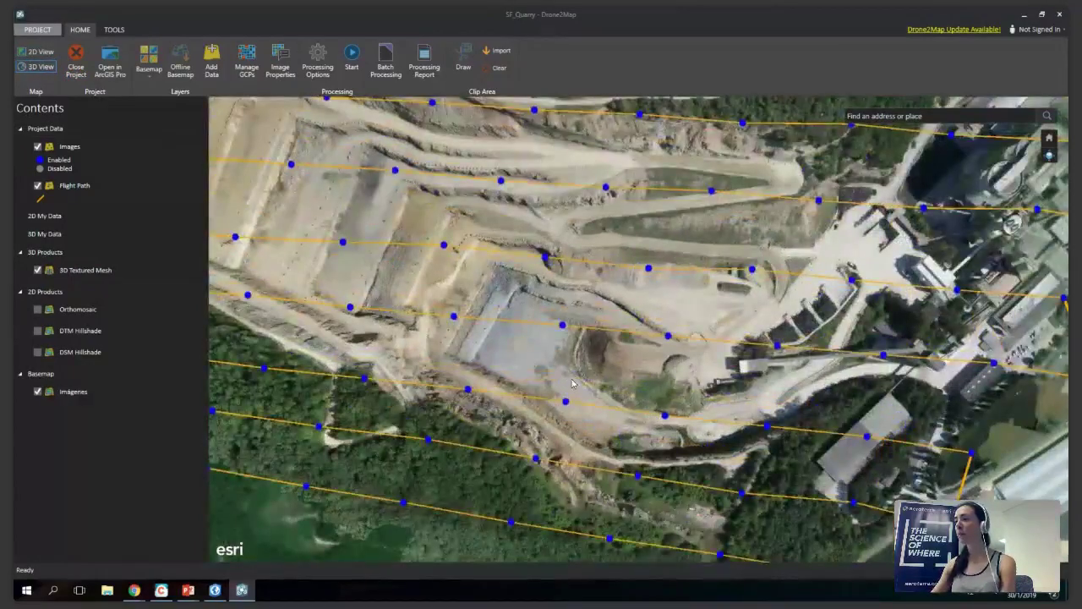
# Examine the terraces and rock walls of the quarry's 3D textured mesh from oblique angles.
pyautogui.scroll(-3, 575, 387)
pyautogui.moveTo(602, 393); pyautogui.dragTo(628, 467, button='right')
pyautogui.moveTo(624, 364); pyautogui.dragTo(592, 301, button='middle')
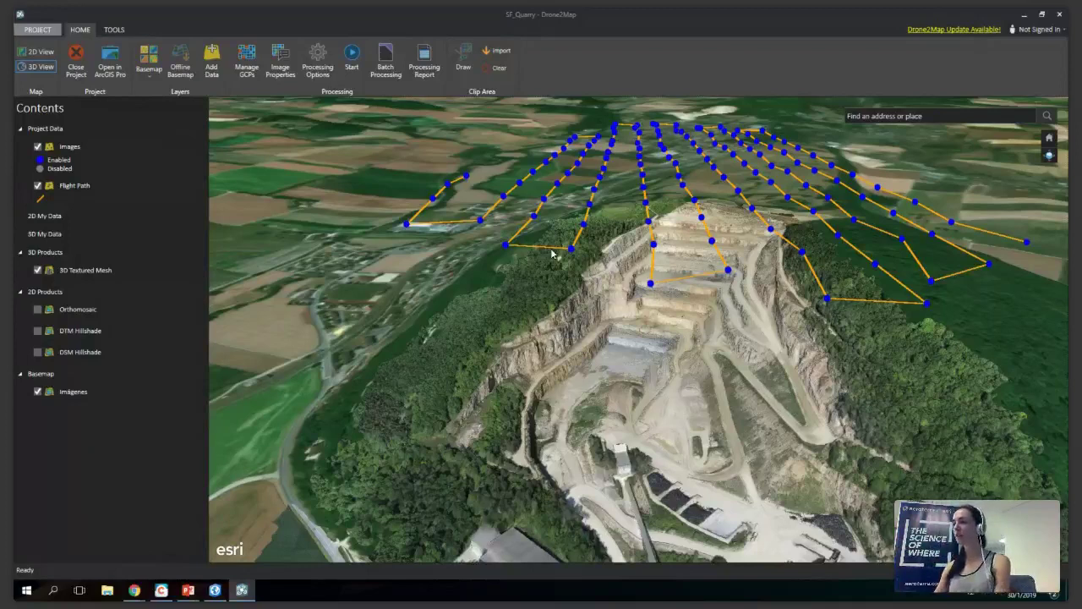
pyautogui.scroll(5, 625, 414)
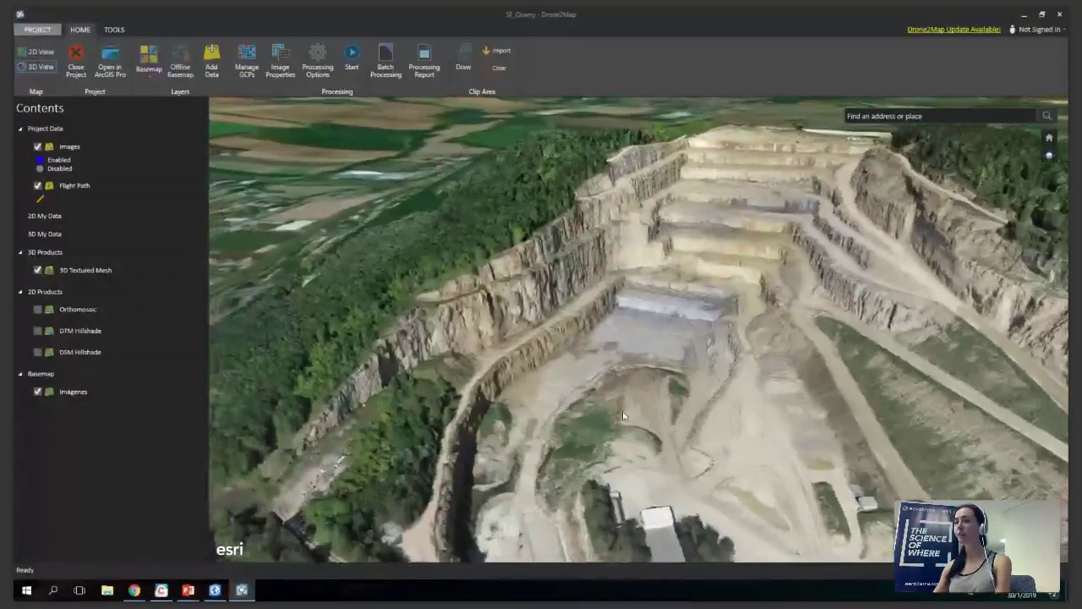
pyautogui.moveTo(651, 416); pyautogui.dragTo(627, 385, button='middle')
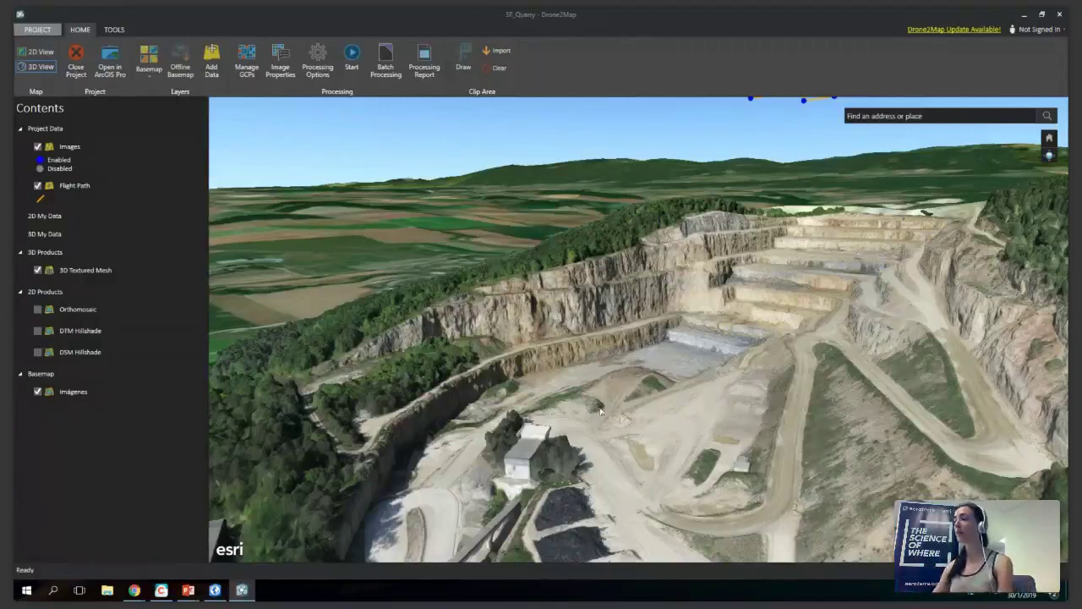
pyautogui.moveTo(675, 353); pyautogui.dragTo(778, 363)
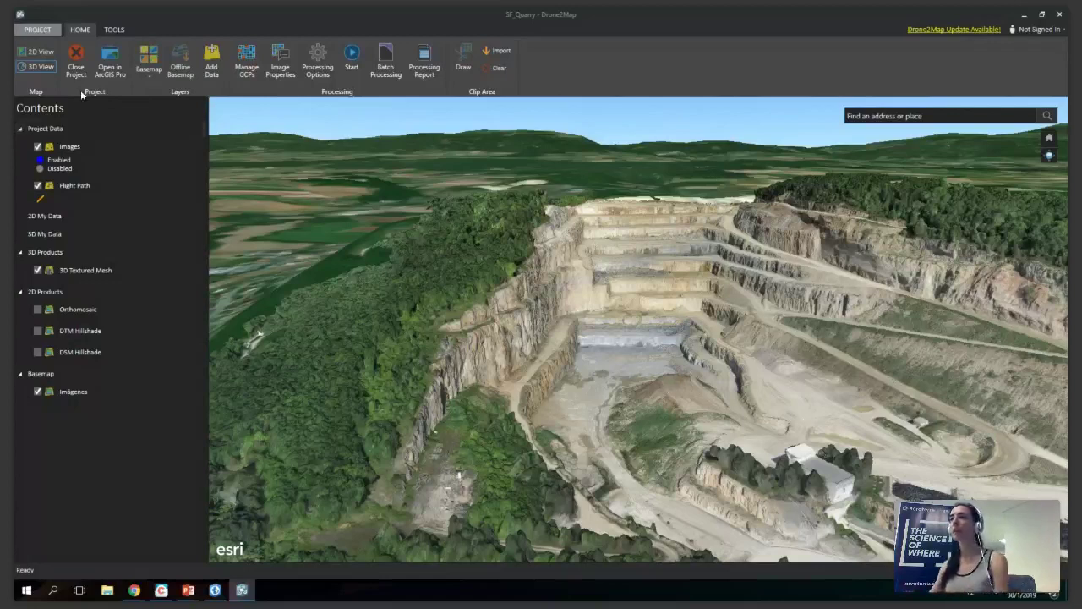
# Draw an elevation profile line from the upper quarry terraces down to the pit floor, keeping meters and the DTM source.
pyautogui.click(116, 31)
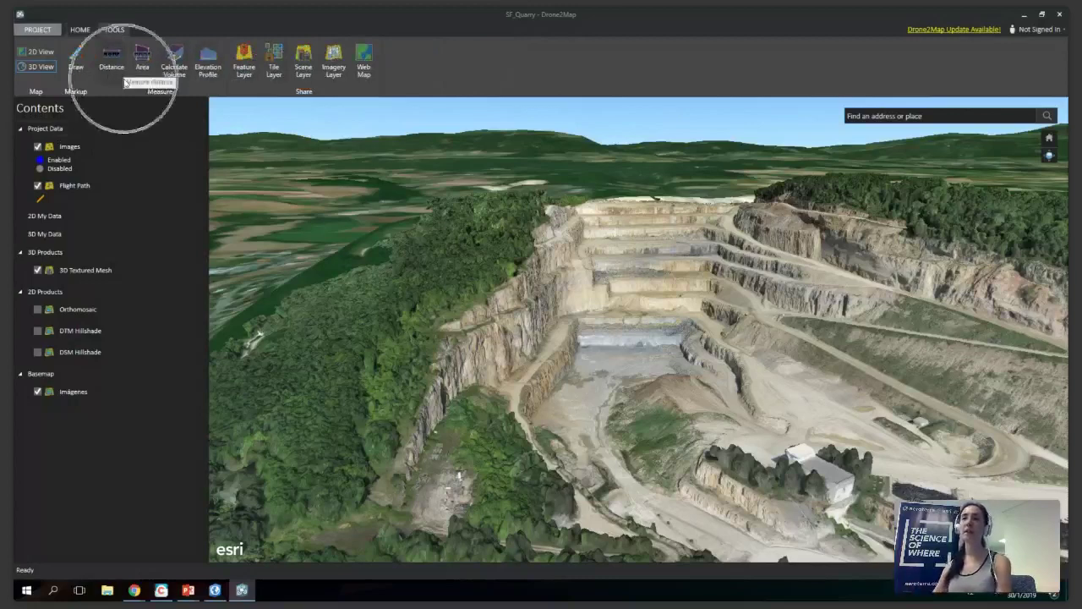
pyautogui.click(215, 69)
pyautogui.moveTo(532, 201); pyautogui.dragTo(330, 176)
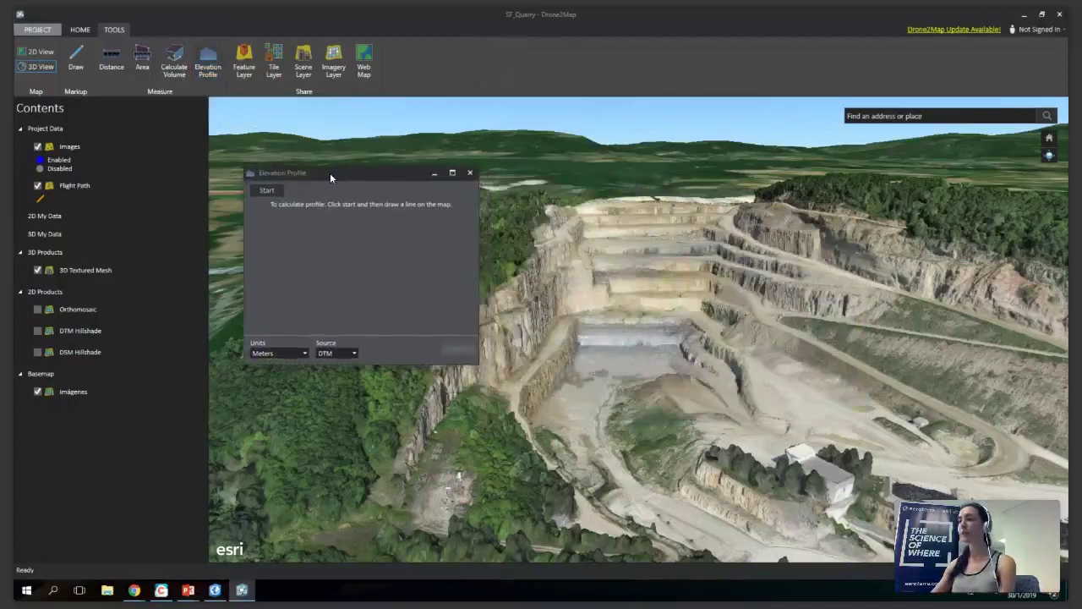
pyautogui.click(265, 191)
pyautogui.scroll(3, 579, 304)
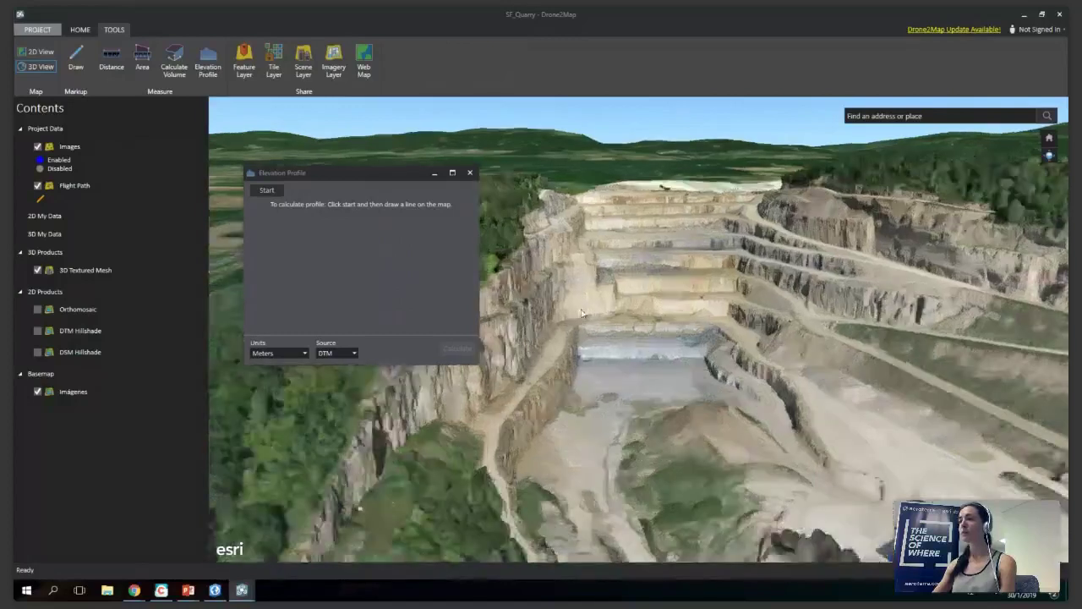
pyautogui.click(275, 196)
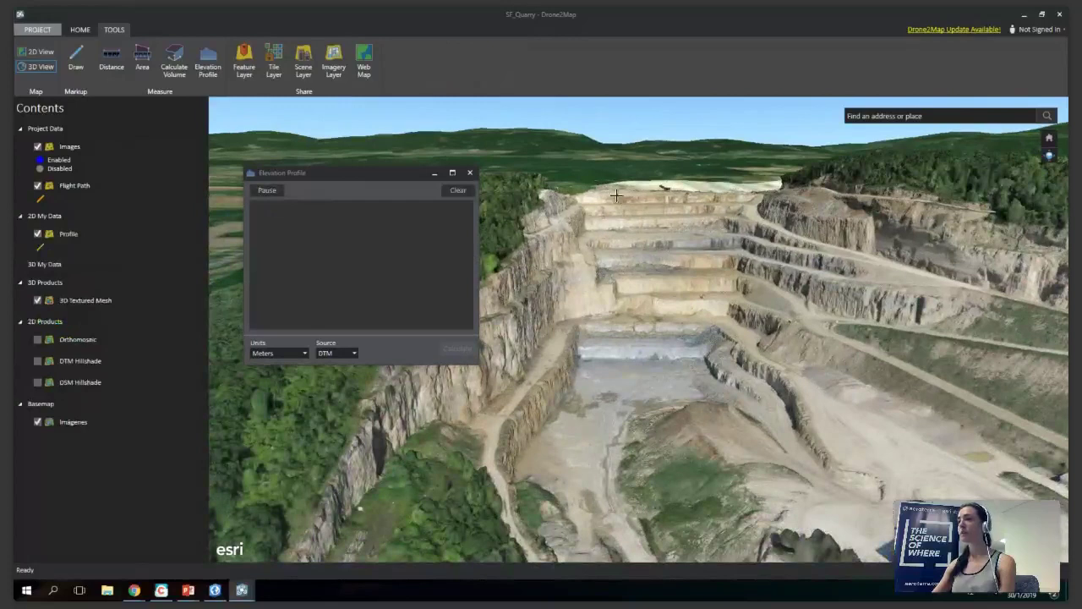
pyautogui.click(626, 237)
pyautogui.doubleClick(648, 385)
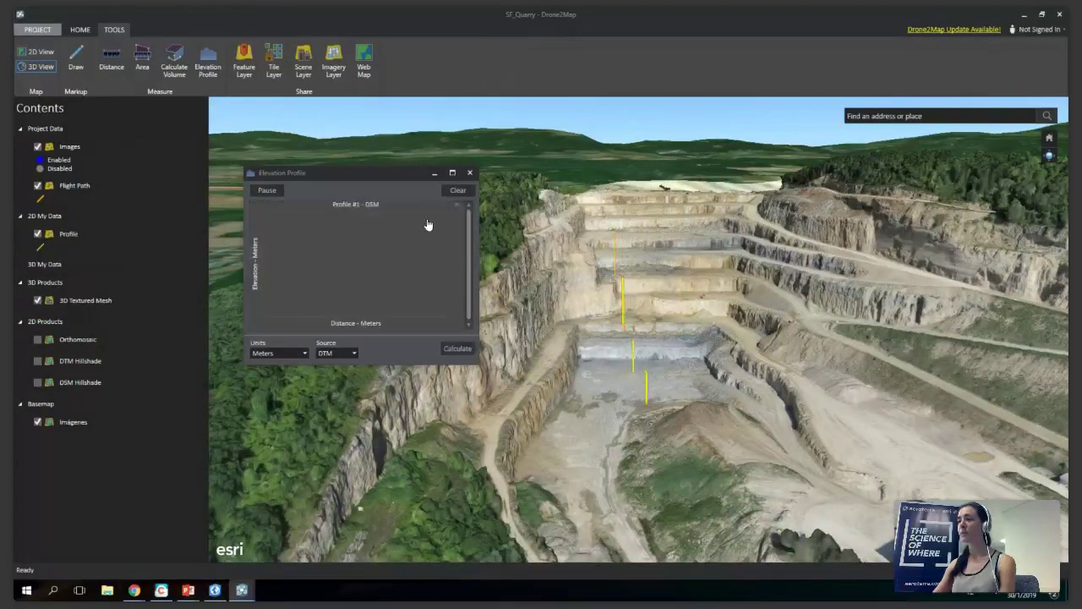
# Calculate the elevation profile in meters from the DTM source, review the chart and close the profile window.
pyautogui.click(452, 349)
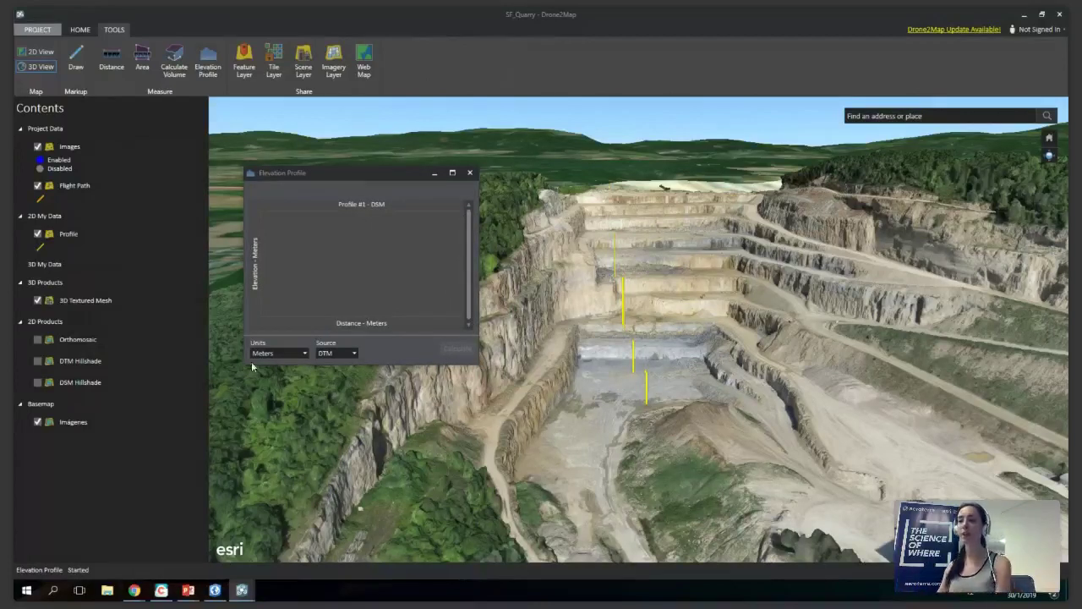
pyautogui.click(276, 351)
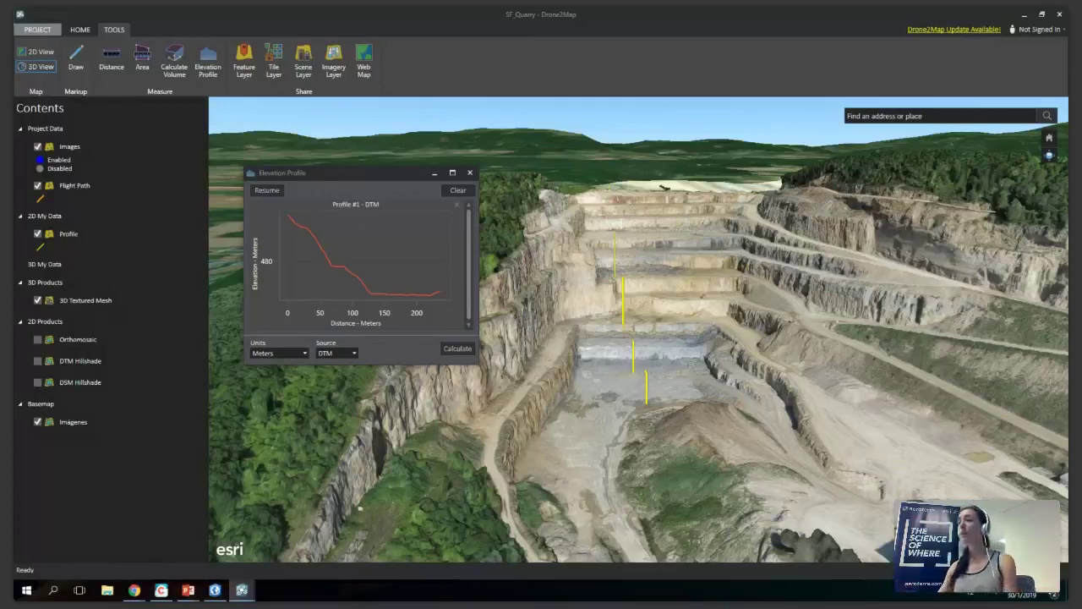
pyautogui.moveTo(305, 172); pyautogui.dragTo(514, 218)
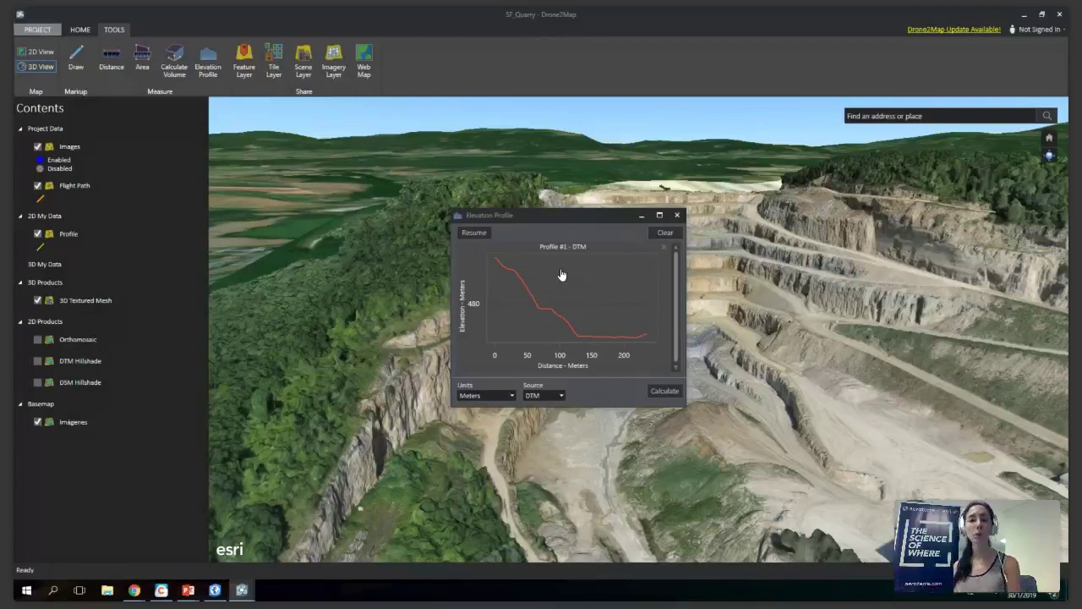
pyautogui.click(562, 275)
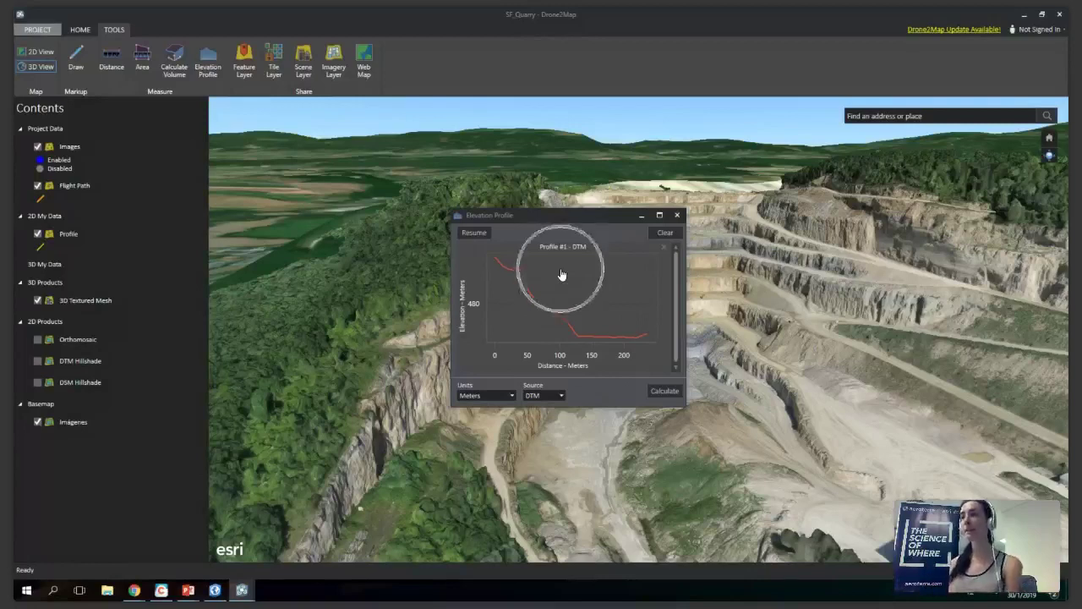
pyautogui.click(681, 218)
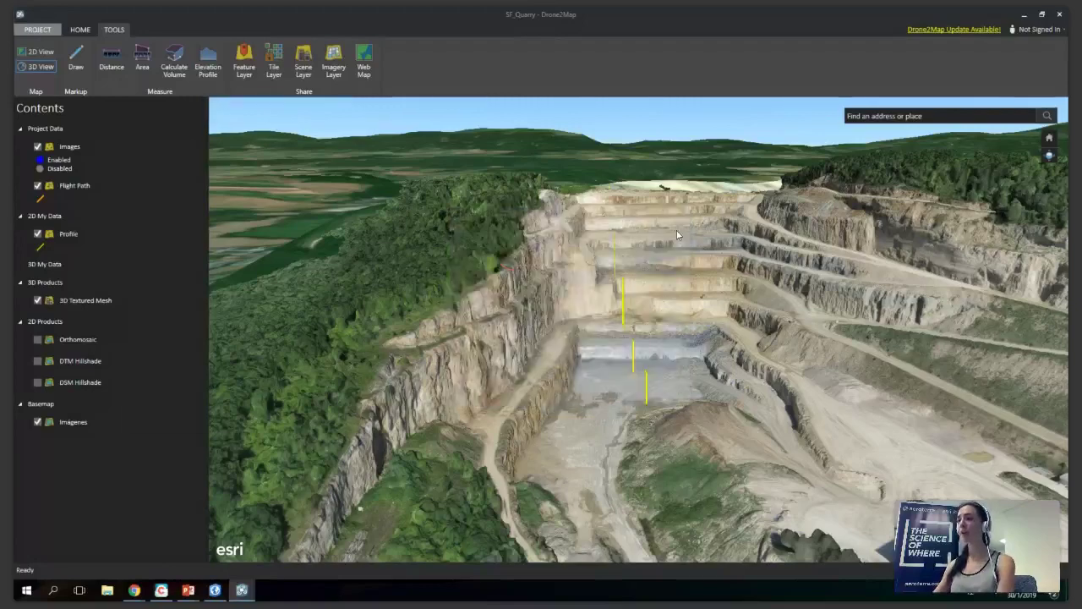
pyautogui.hotkey('alt', 'Tab')
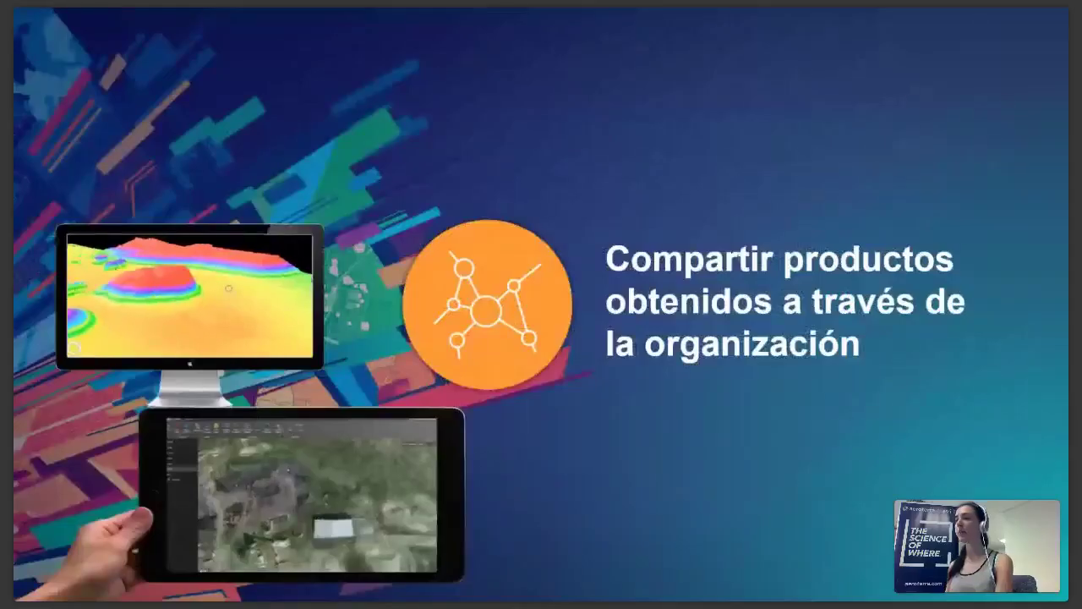
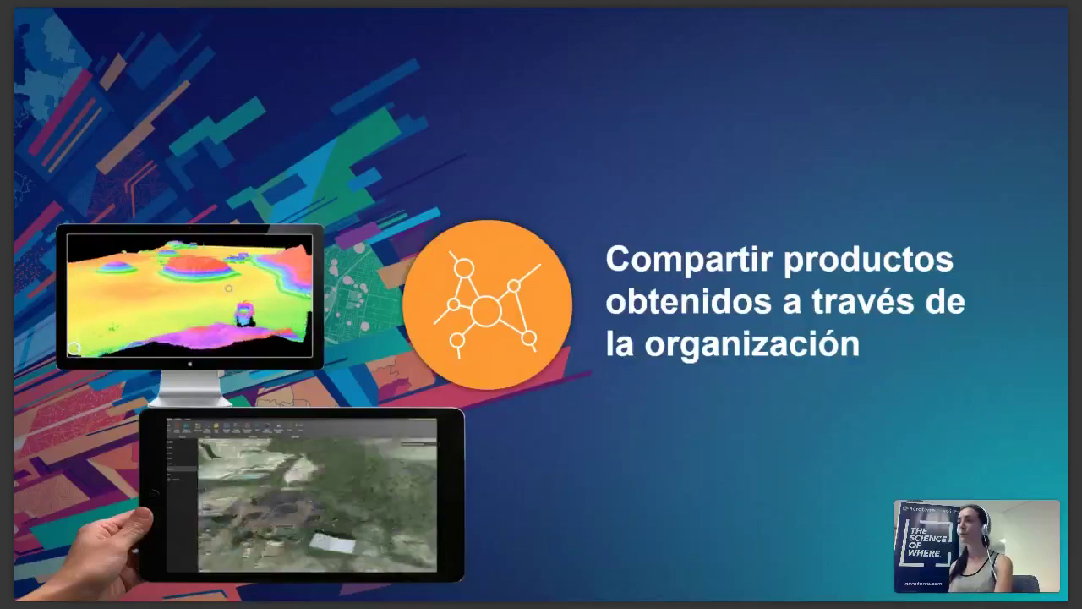
pyautogui.hotkey('alt', 'Tab')
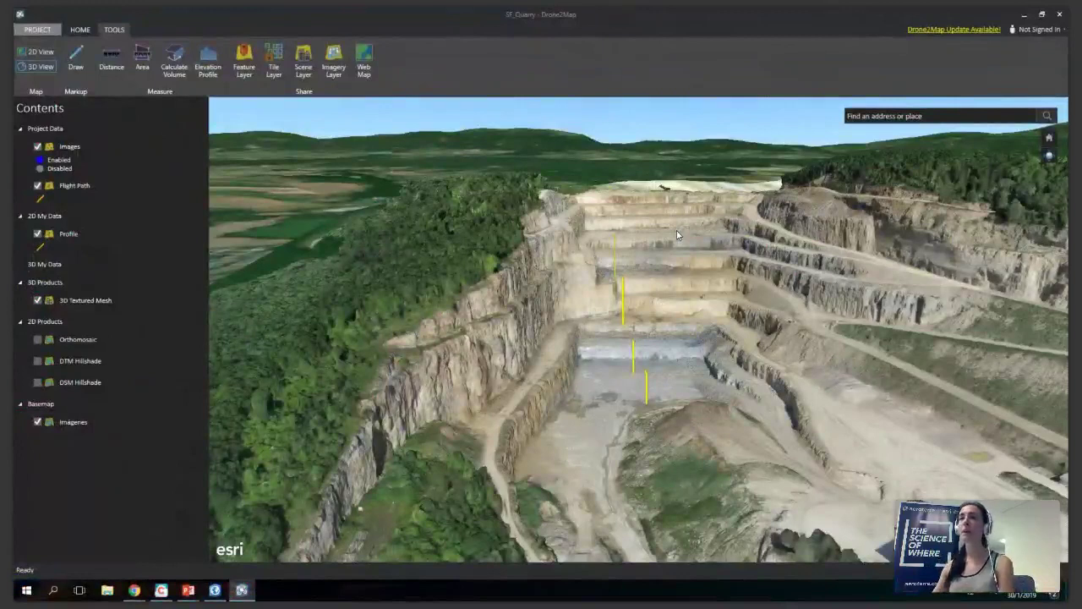
pyautogui.click(296, 87)
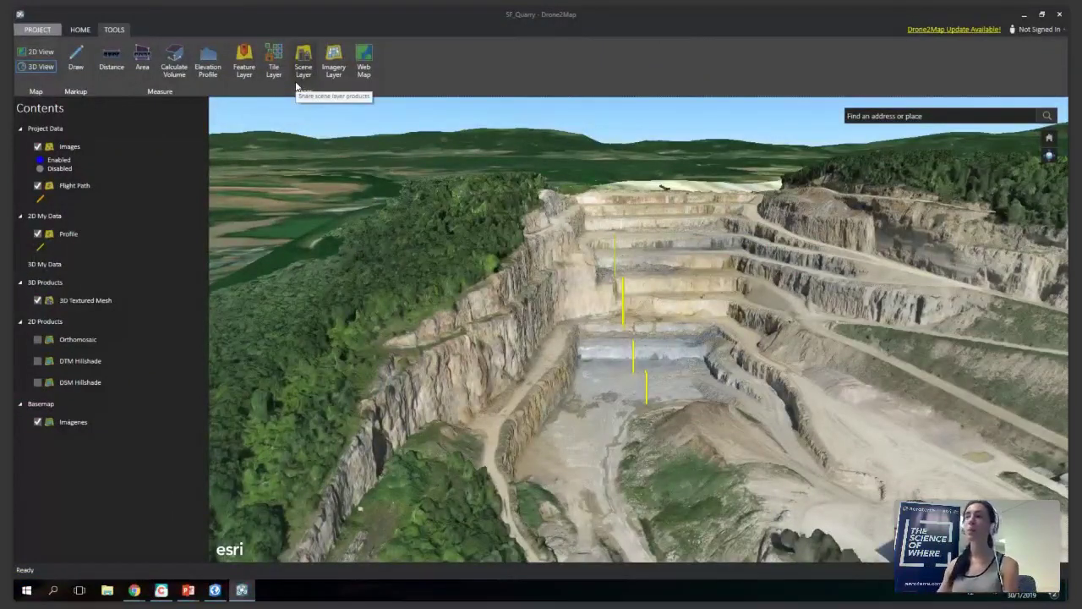
pyautogui.click(247, 76)
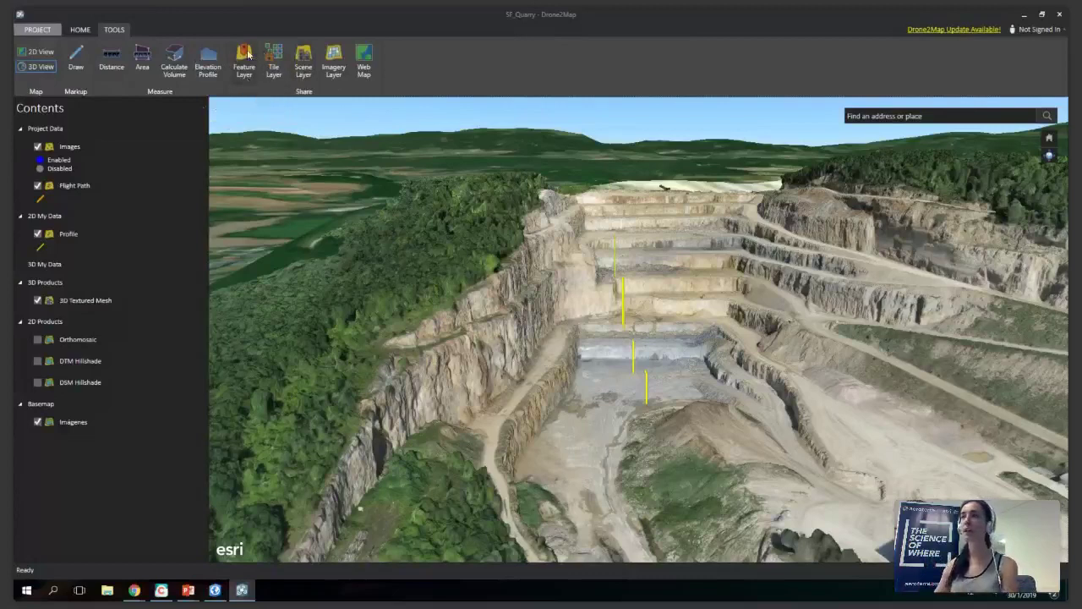
pyautogui.click(278, 77)
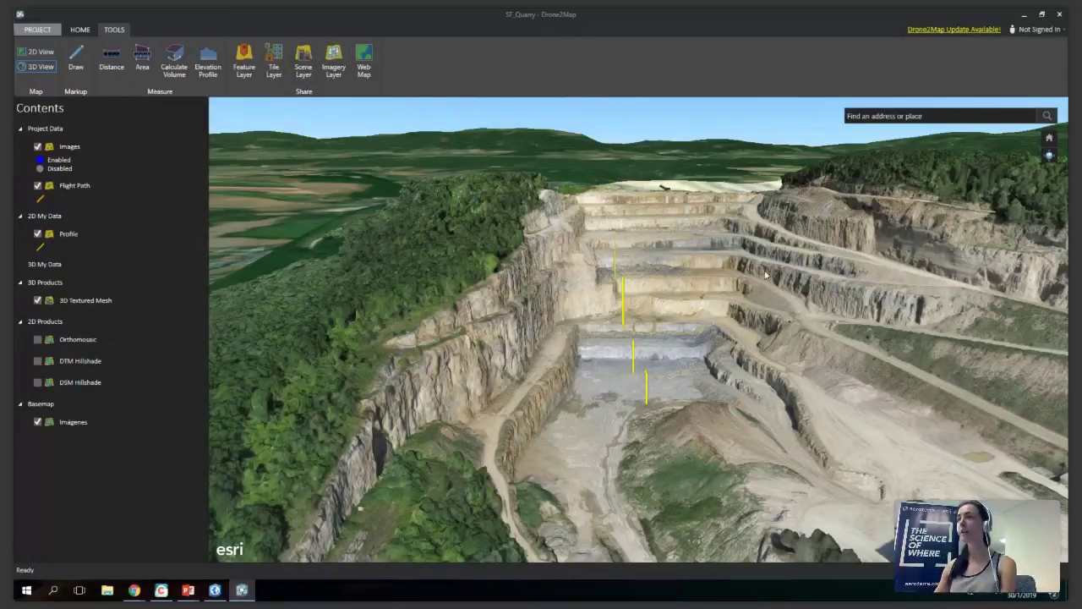
# Hide the Profile layer and frame the whole quarry mesh from an oblique angle.
pyautogui.click(37, 235)
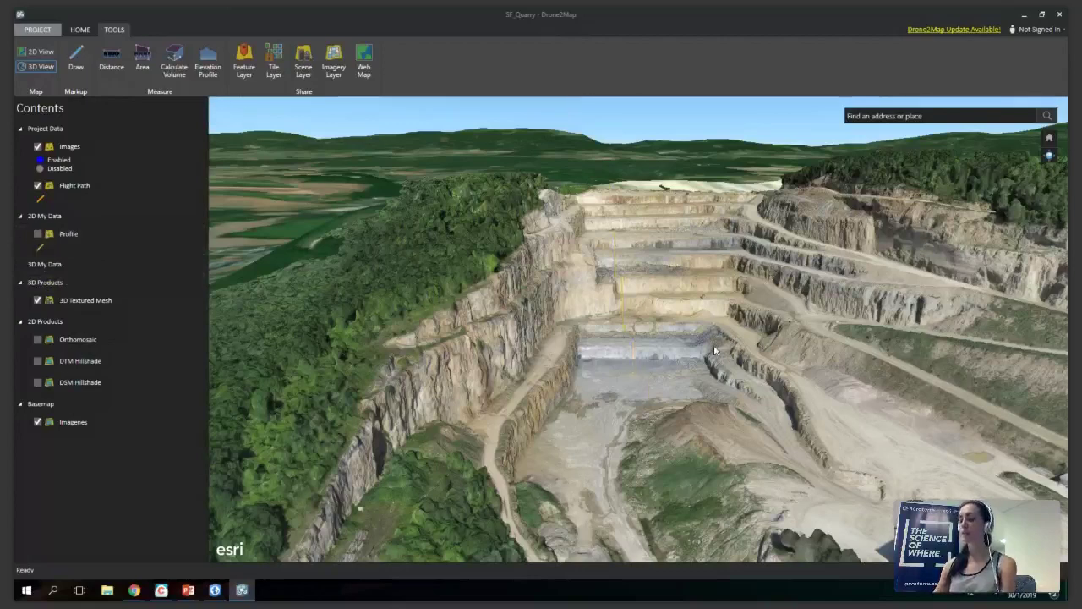
pyautogui.moveTo(694, 350); pyautogui.dragTo(615, 342)
pyautogui.scroll(-3, 625, 338)
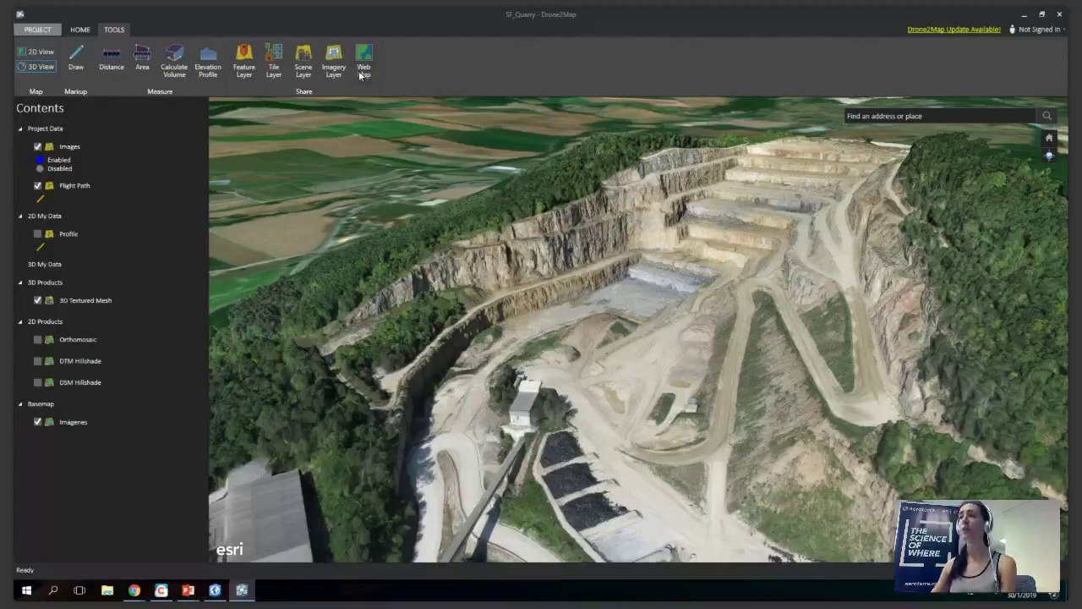
# Review the portals configured for sharing and return to the 3D view of the quarry.
pyautogui.click(38, 30)
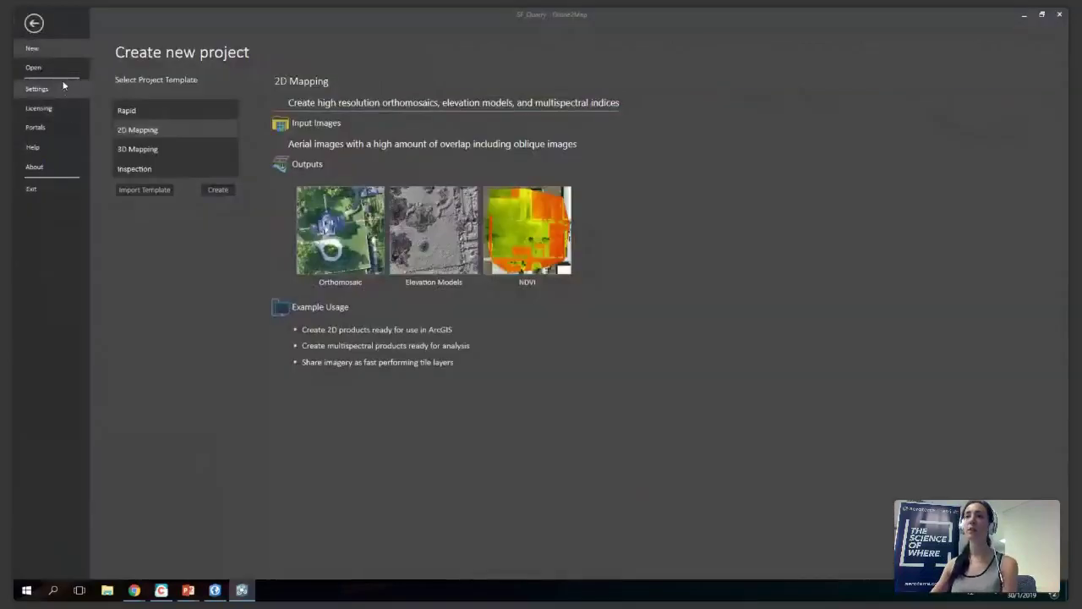
pyautogui.click(46, 128)
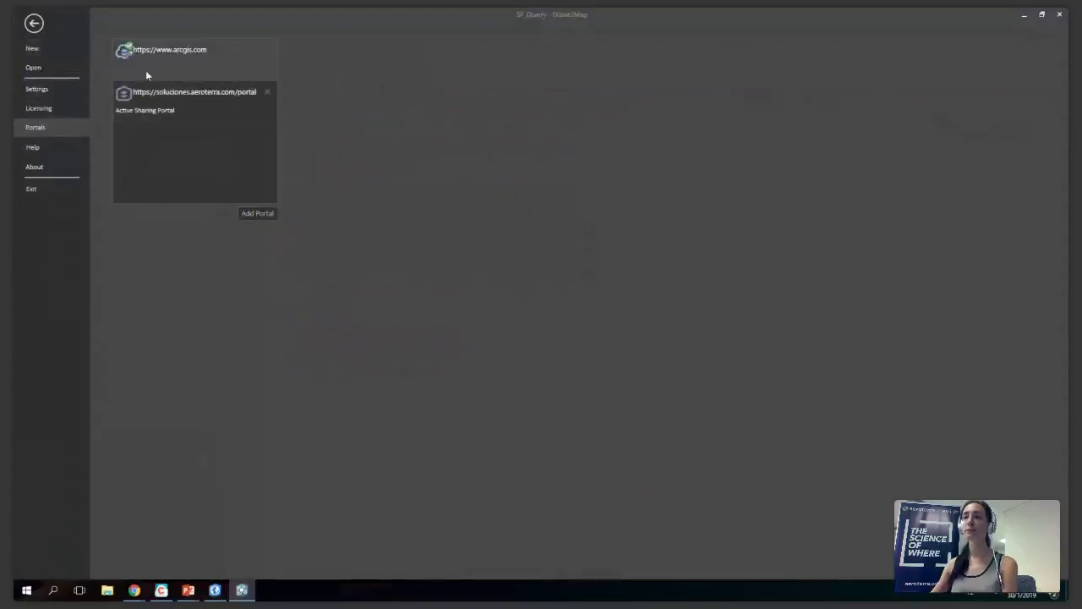
pyautogui.click(195, 81)
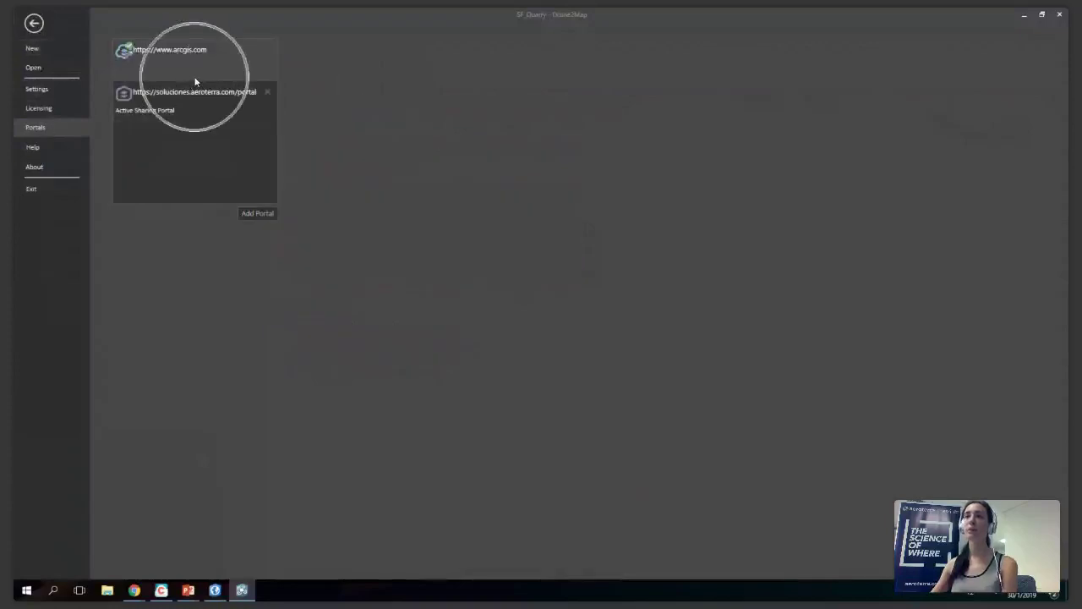
pyautogui.click(33, 23)
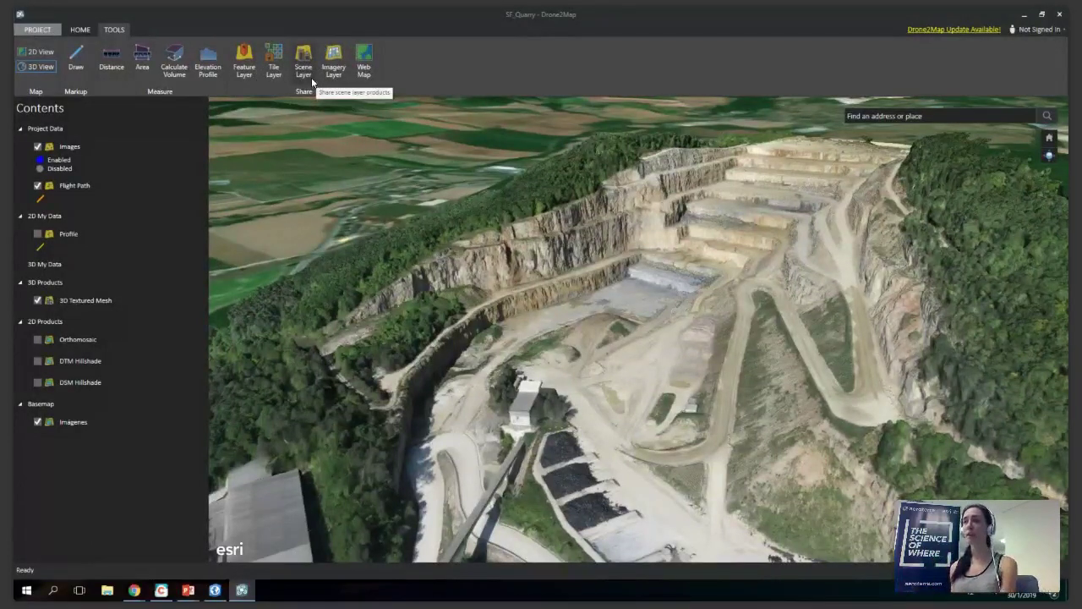
pyautogui.click(311, 78)
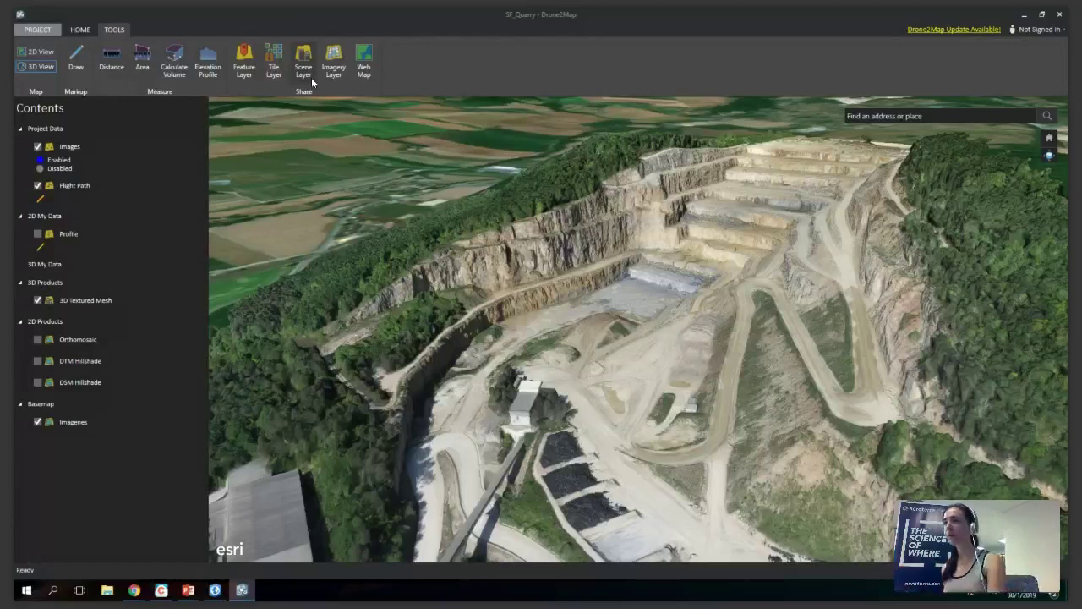
# Switch to Chrome and bring up the D2M_SF_Quarry web scene in the Aeroterra portal.
pyautogui.hotkey('alt', 'Tab')
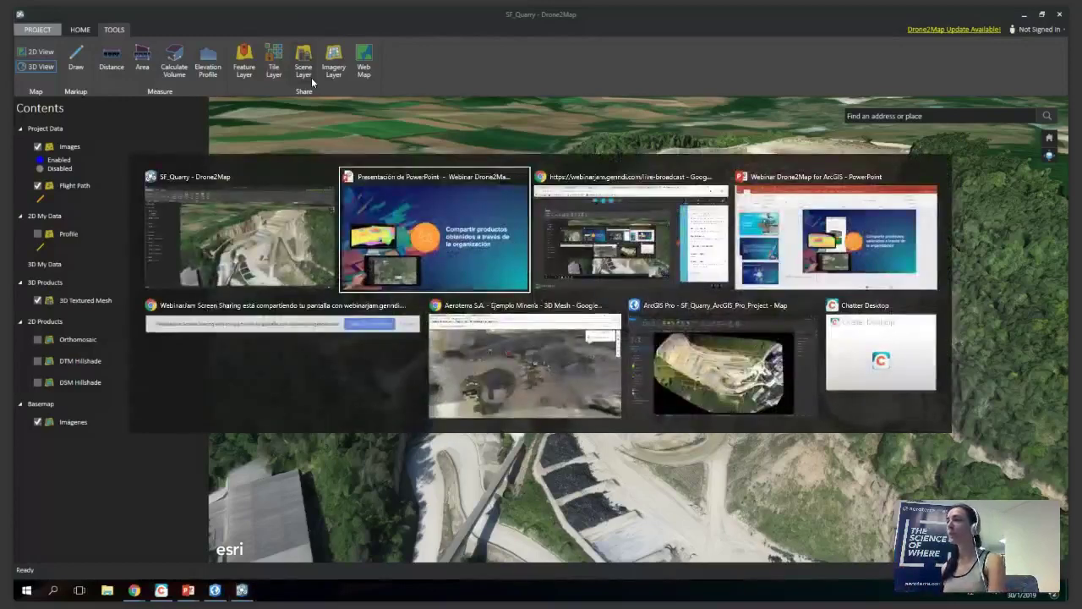
pyautogui.press('Tab')
pyautogui.press('Tab')
pyautogui.press('Tab')
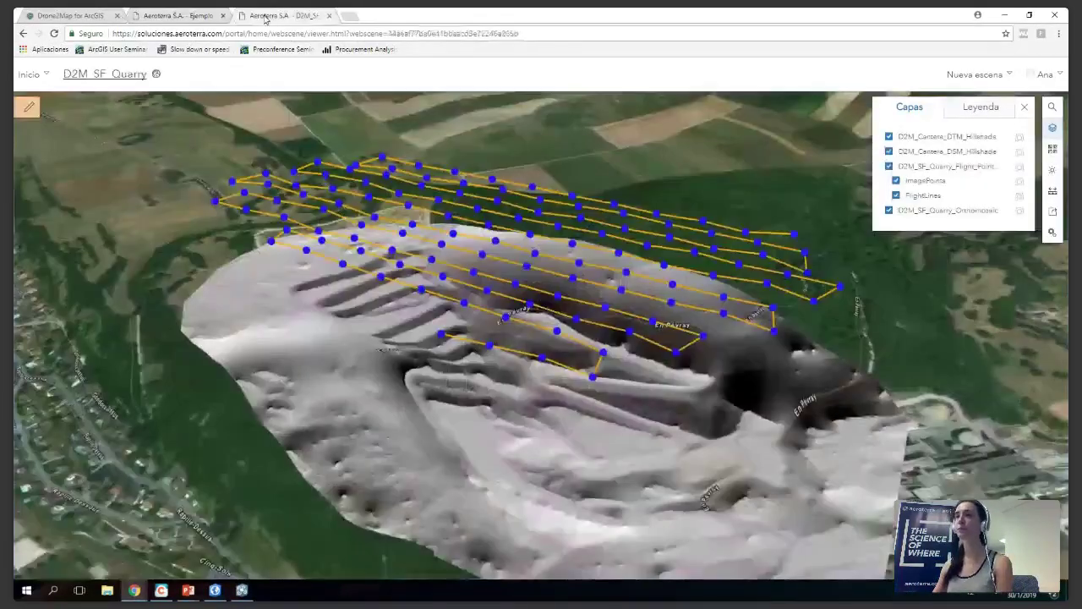
pyautogui.click(263, 17)
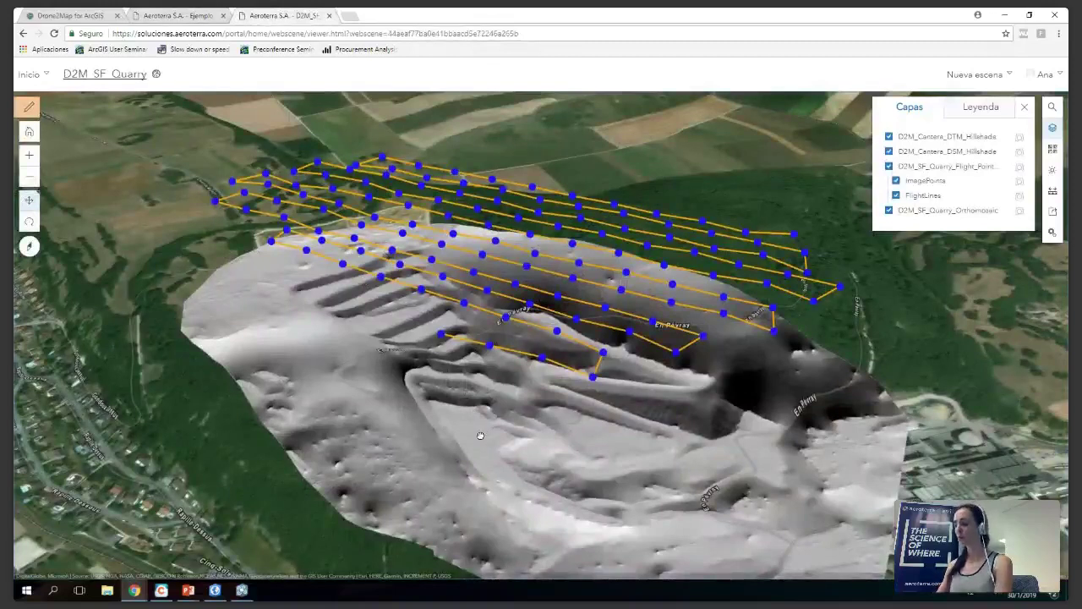
# Show the quarry web scene full screen and hide the D2M_Cantera_DTM_Hillshade and D2M_Cantera_DSM_Hillshade layers.
pyautogui.press('F11')
pyautogui.moveTo(479, 435); pyautogui.dragTo(525, 358, button='right')
pyautogui.scroll(5, 526, 358)
pyautogui.scroll(-6, 525, 358)
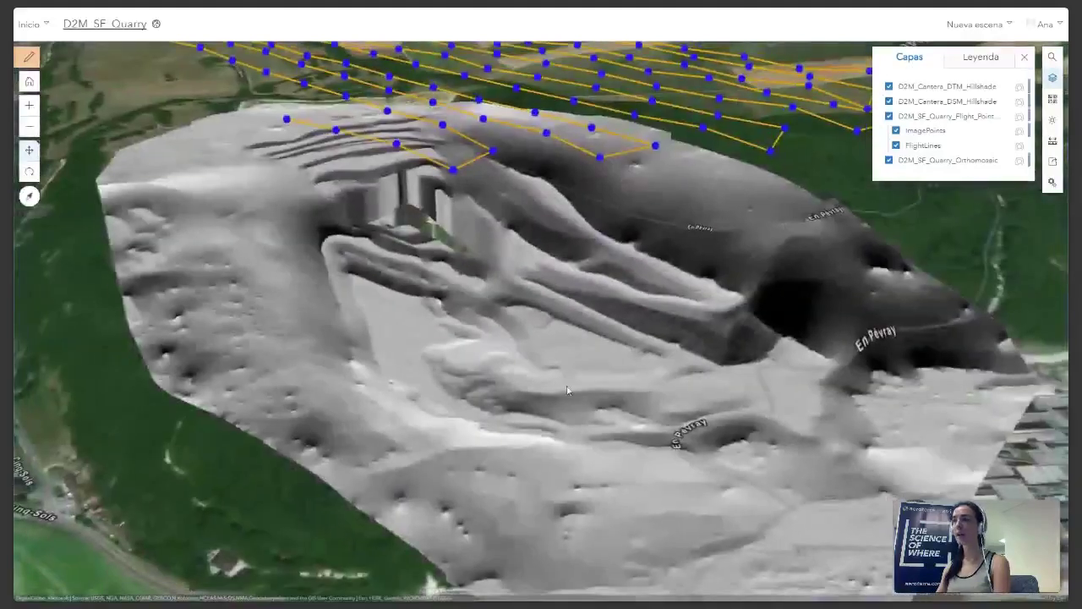
pyautogui.moveTo(574, 393); pyautogui.dragTo(598, 389, button='right')
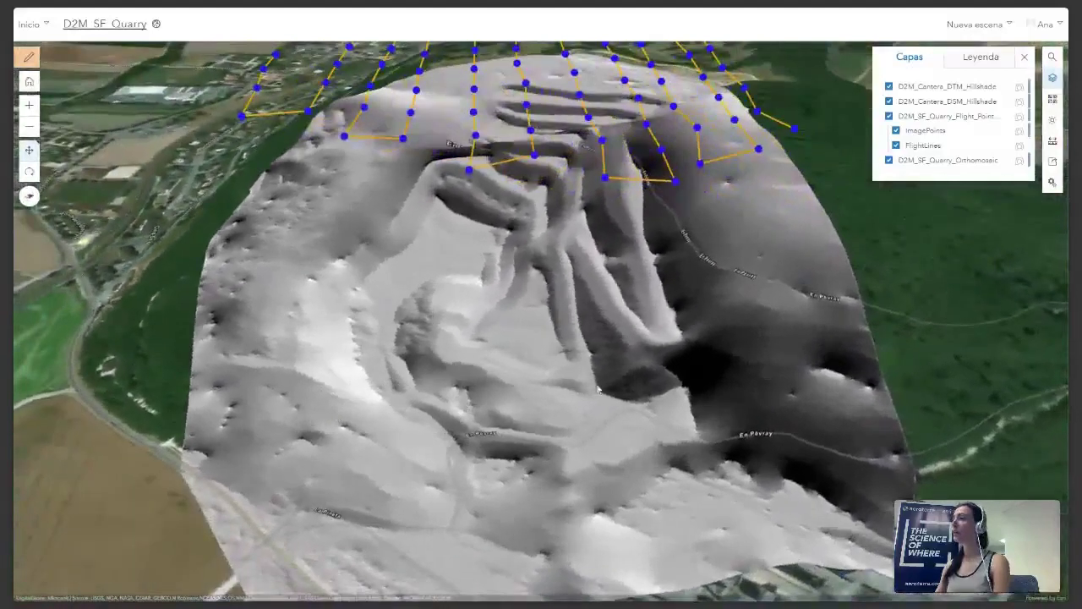
pyautogui.click(889, 87)
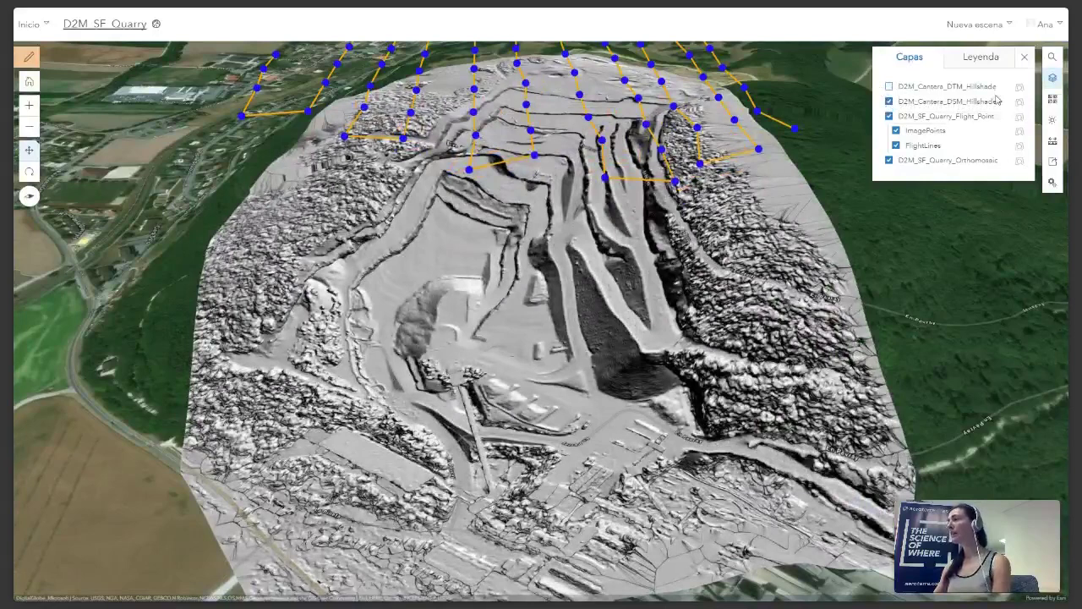
pyautogui.click(888, 101)
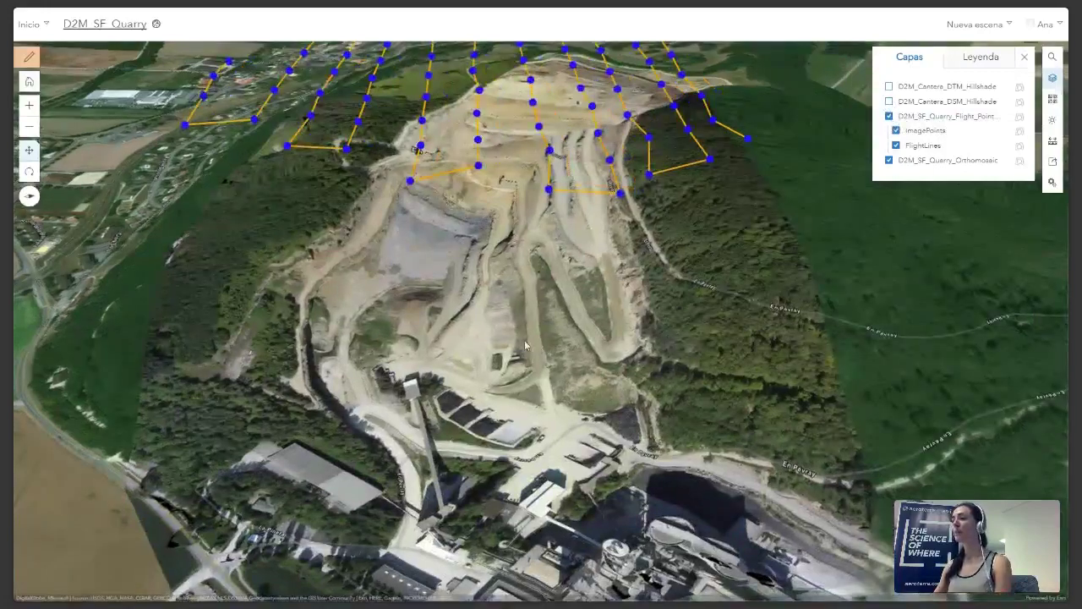
# Examine the quarry's orthomosaic terraces and haul roads up close in the web scene and leave full screen.
pyautogui.moveTo(529, 345); pyautogui.dragTo(728, 321)
pyautogui.moveTo(729, 321); pyautogui.dragTo(541, 279, button='right')
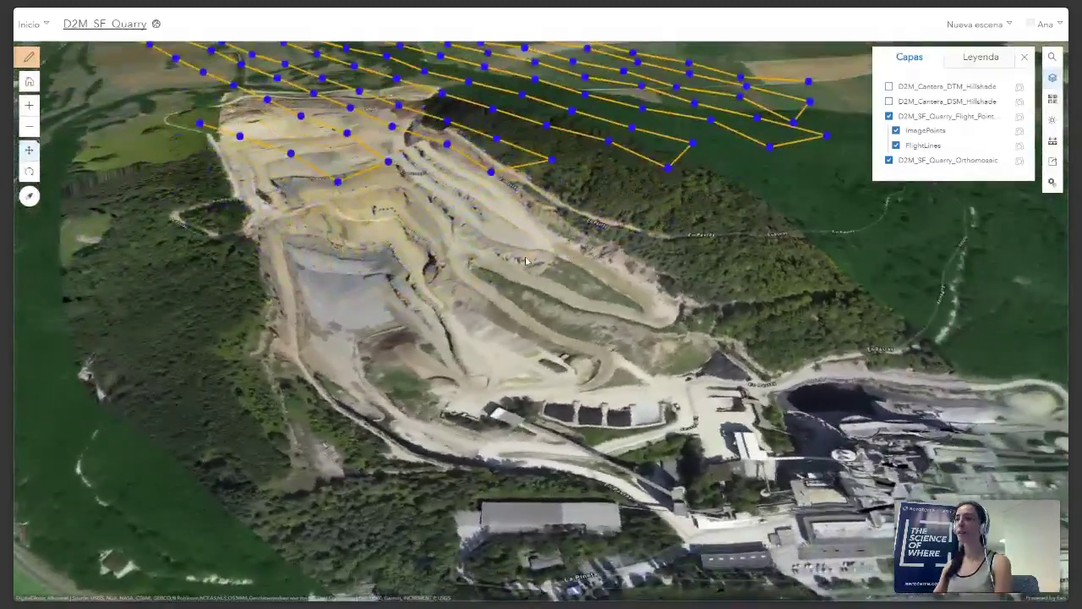
pyautogui.scroll(3, 523, 259)
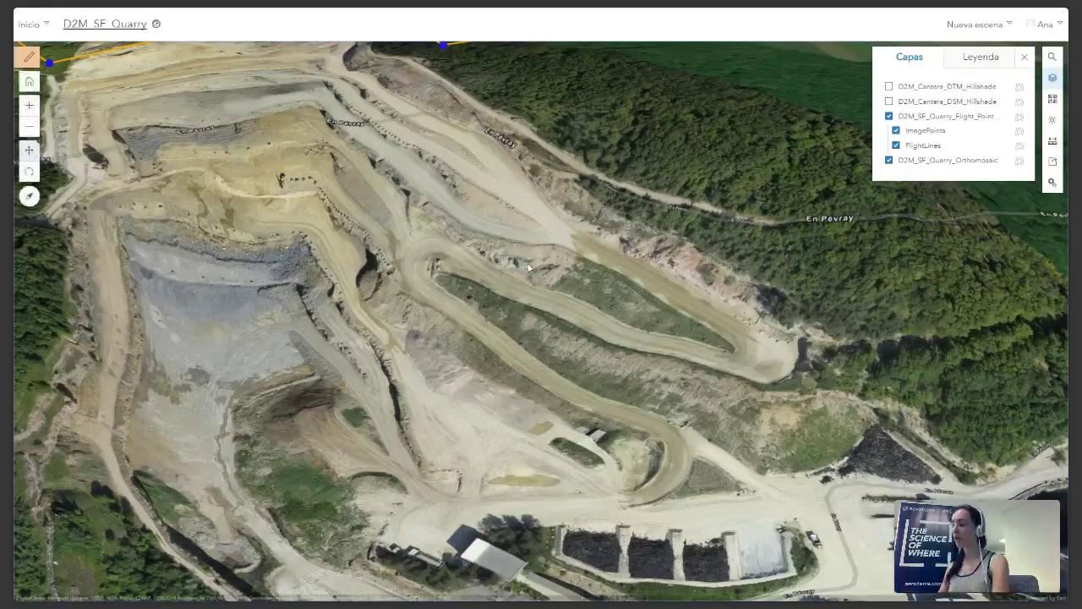
pyautogui.press('F11')
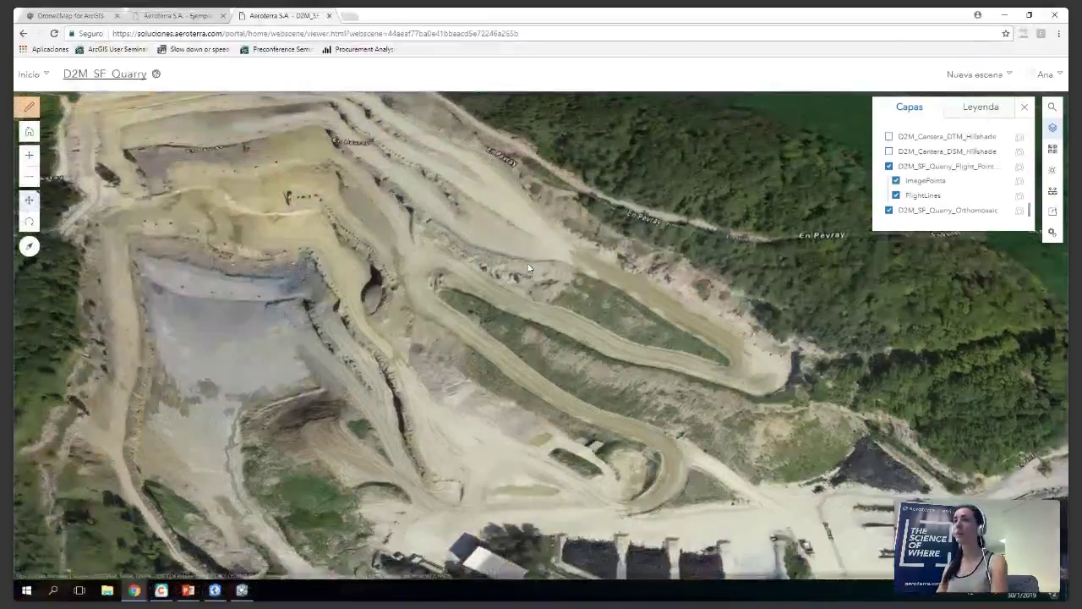
# Open the Ejemplo Minería - 3D Mesh scene full screen and view its stockpiles and trucks from several angles.
pyautogui.click(194, 15)
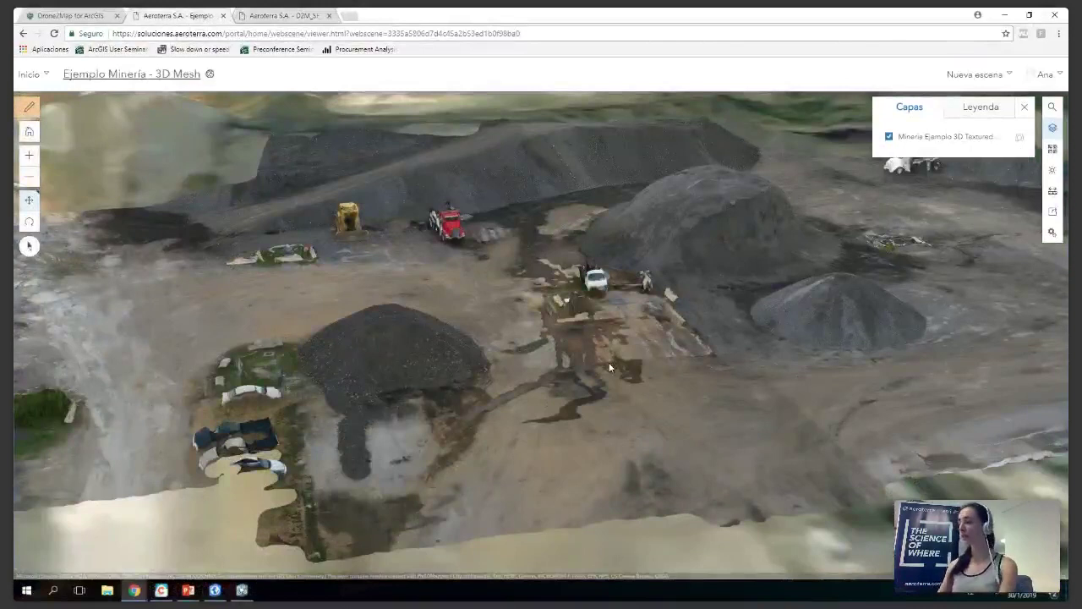
pyautogui.press('F11')
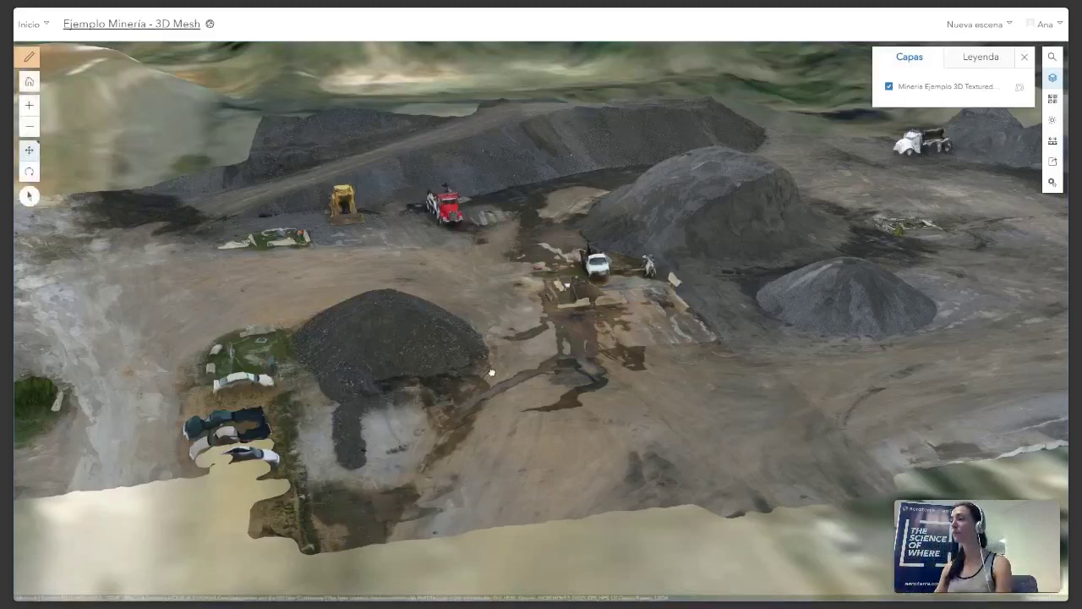
pyautogui.moveTo(491, 372); pyautogui.dragTo(774, 398, button='right')
pyautogui.moveTo(433, 374); pyautogui.dragTo(742, 359, button='right')
pyautogui.moveTo(433, 310); pyautogui.dragTo(474, 349, button='right')
pyautogui.moveTo(347, 241); pyautogui.dragTo(418, 439)
pyautogui.moveTo(567, 306); pyautogui.dragTo(586, 271, button='right')
pyautogui.moveTo(585, 270); pyautogui.dragTo(425, 375)
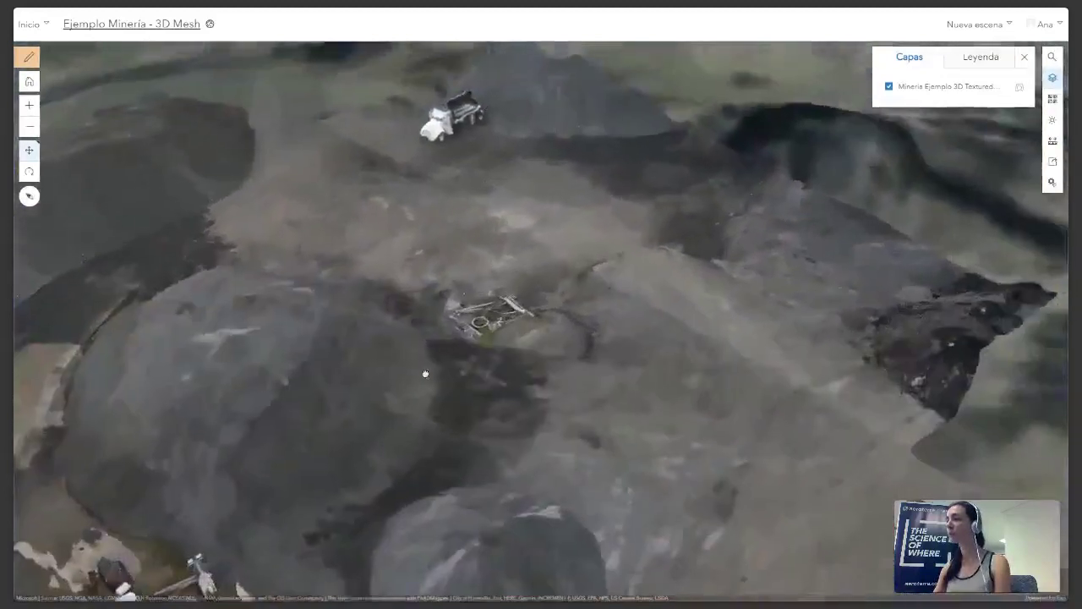
# Inspect the debris beside the large stockpile up close, and survey the yard over to the parked cars.
pyautogui.scroll(4, 486, 372)
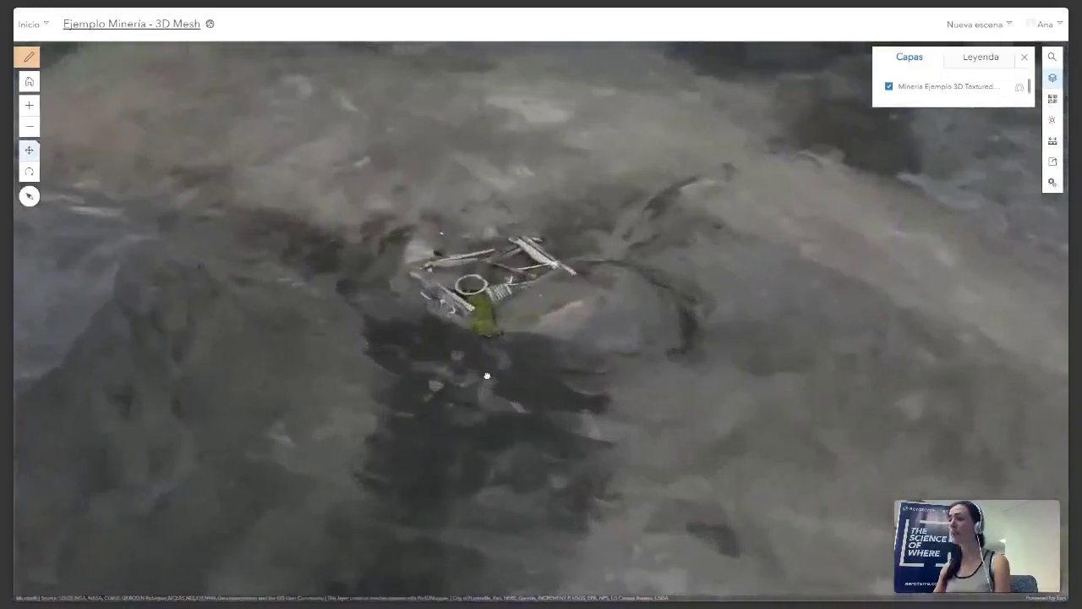
pyautogui.scroll(-5, 488, 360)
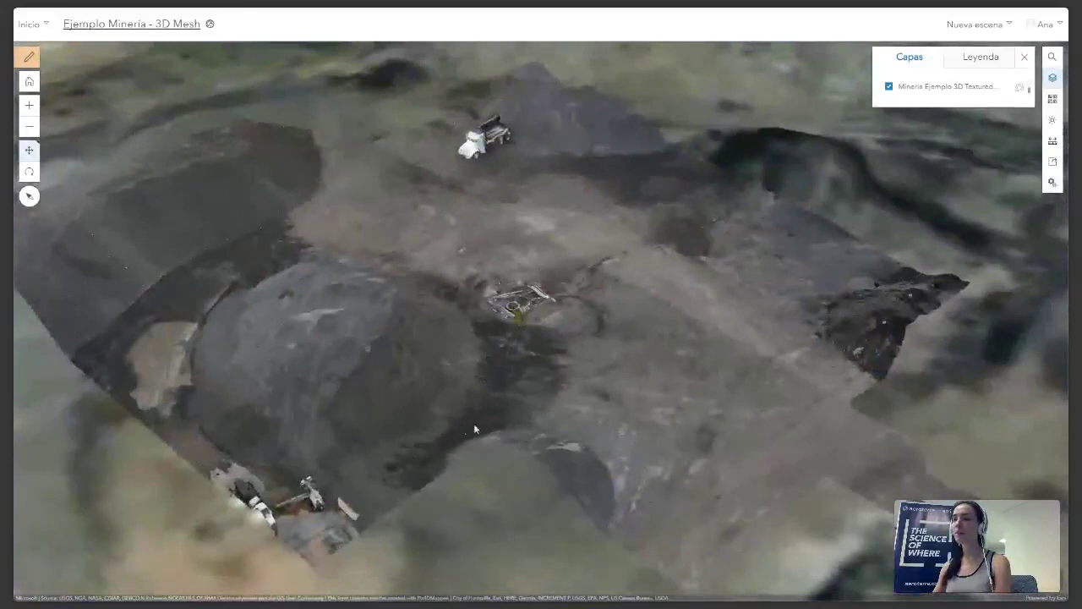
pyautogui.moveTo(341, 387); pyautogui.dragTo(417, 355)
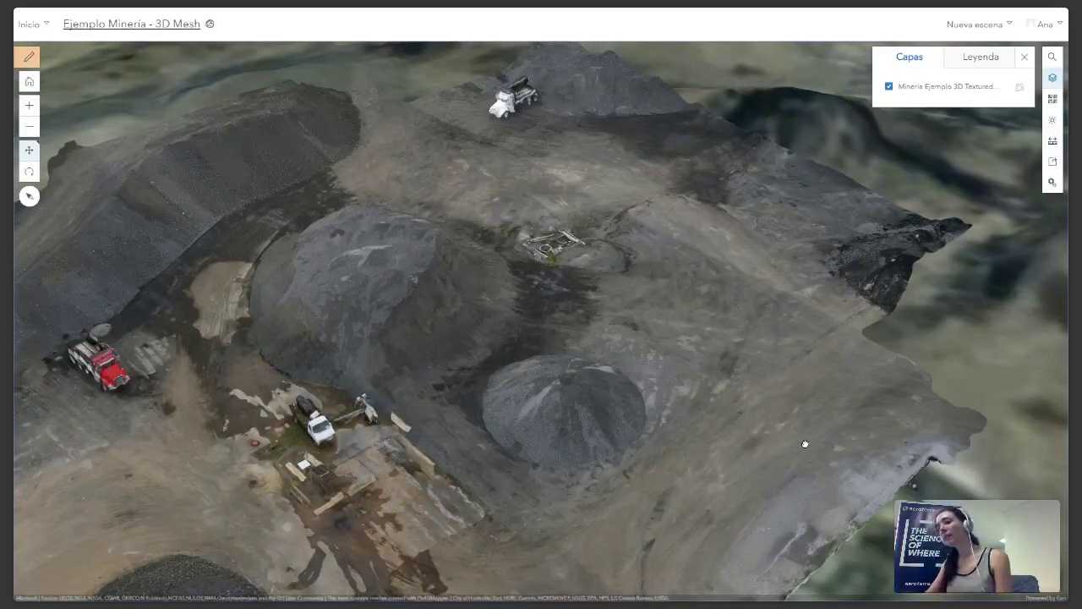
pyautogui.moveTo(805, 444); pyautogui.dragTo(419, 421)
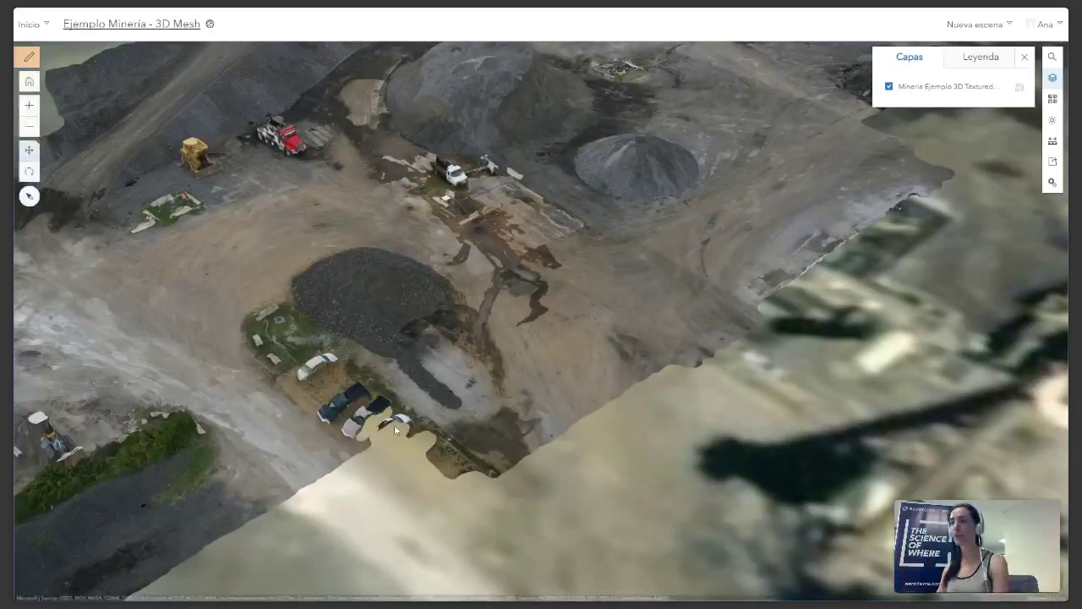
# Leave the mesh web scene's full-screen view, switch to Drone2Map and view the SF_Quarry textured mesh from another angle.
pyautogui.click(375, 436)
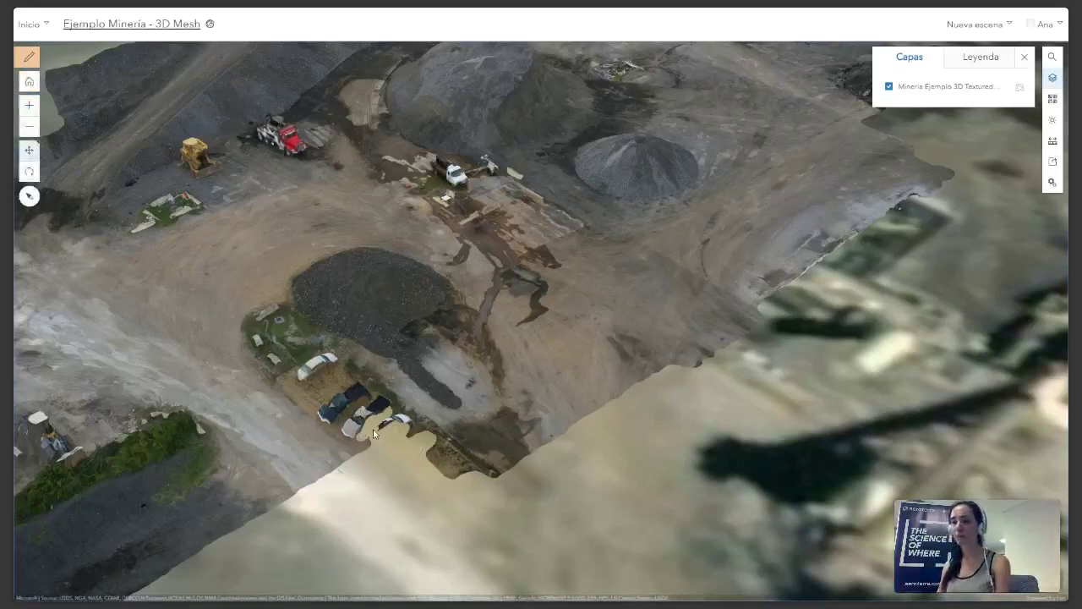
pyautogui.click(374, 436)
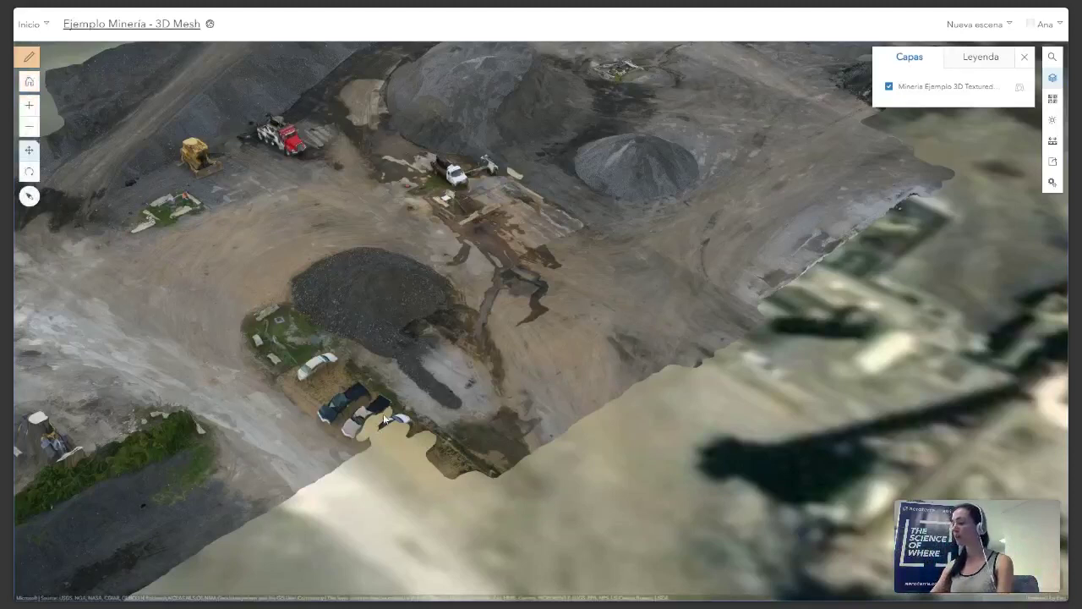
pyautogui.press('F11')
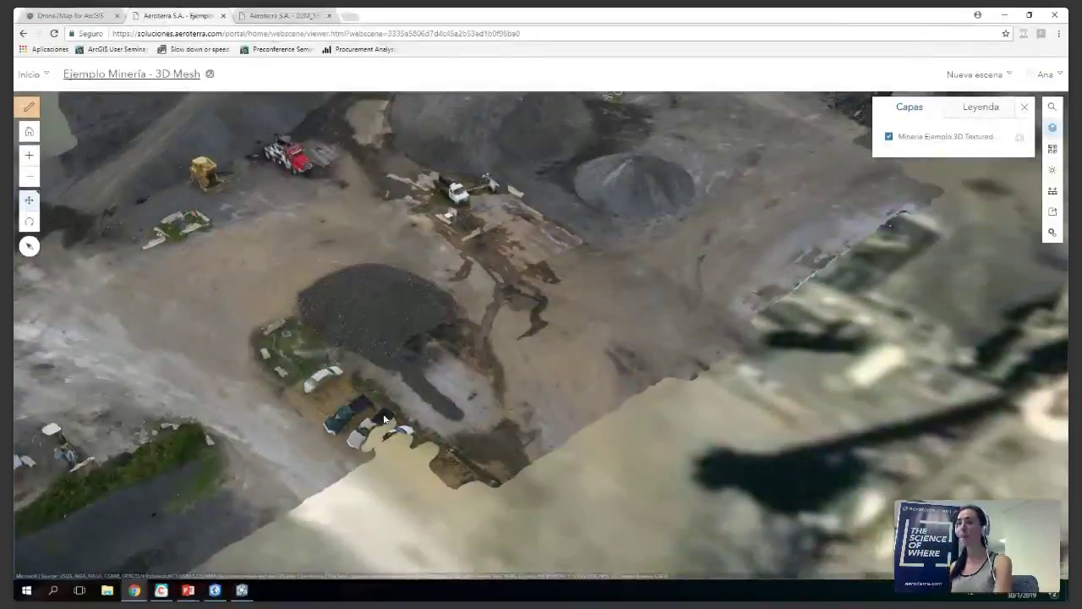
pyautogui.hotkey('alt', 'Tab')
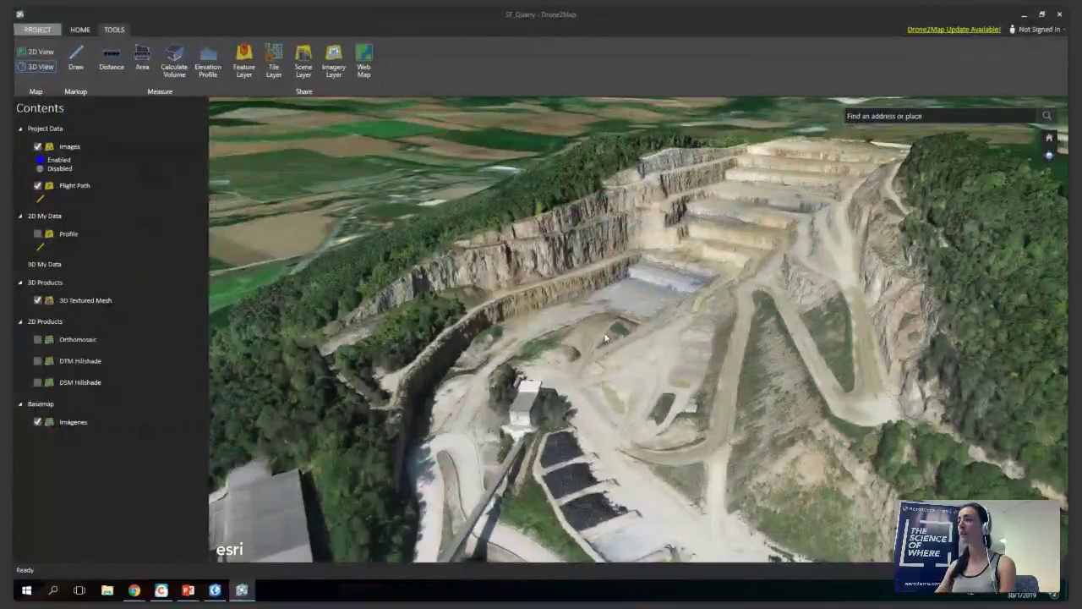
pyautogui.scroll(3, 622, 372)
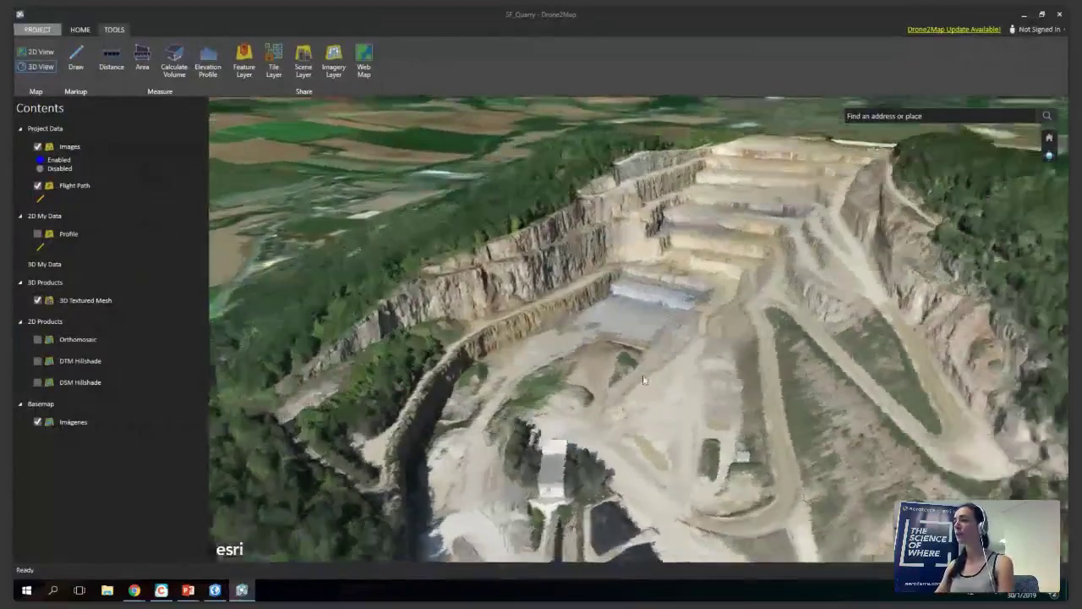
pyautogui.moveTo(642, 380); pyautogui.dragTo(720, 377, button='middle')
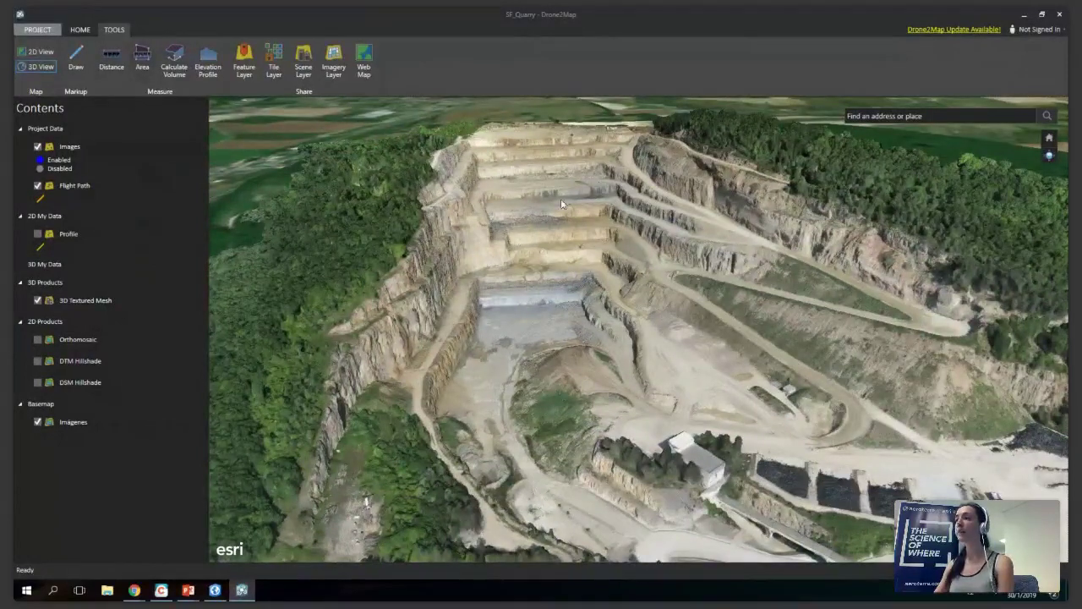
# Locate the Drone2Map project command that opens the quarry project in ArcGIS Pro.
pyautogui.click(89, 32)
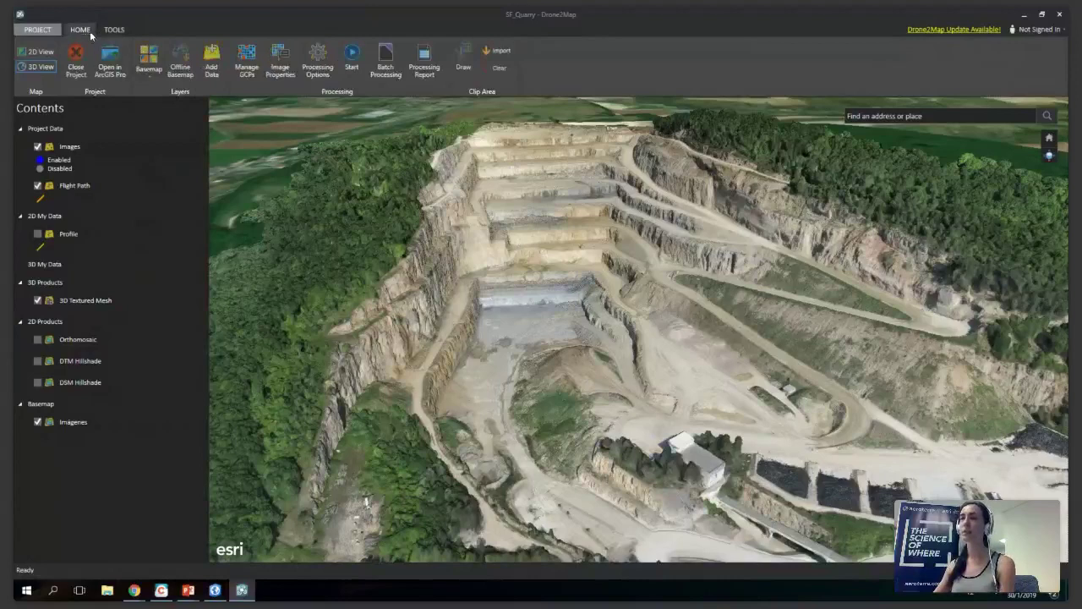
pyautogui.click(116, 75)
pyautogui.click(116, 74)
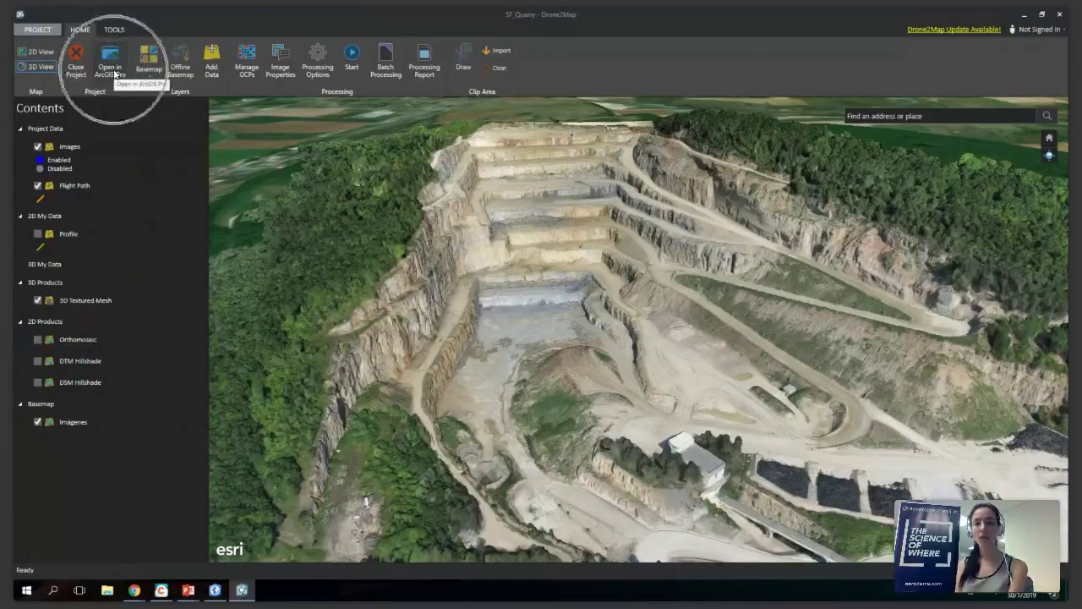
pyautogui.click(116, 74)
pyautogui.click(116, 74)
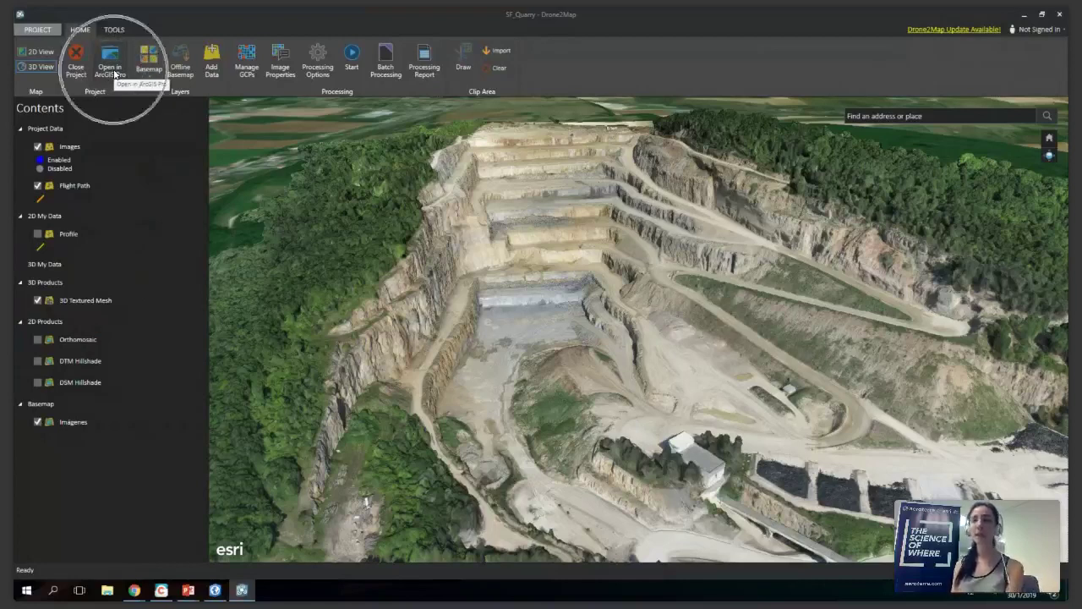
pyautogui.click(116, 74)
pyautogui.click(116, 74)
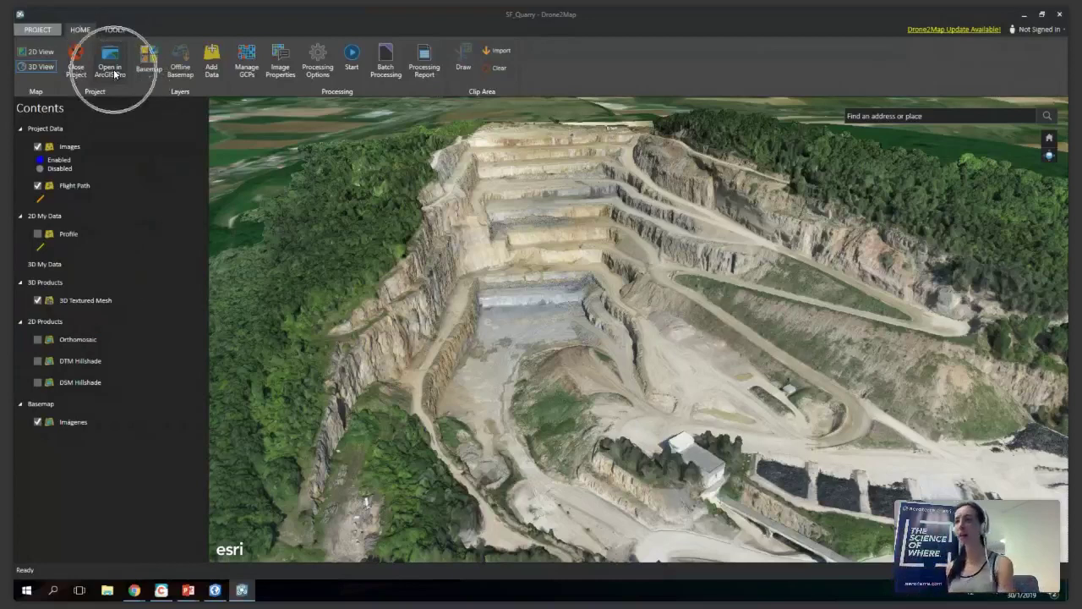
# Switch to the SF_Quarry_ArcGIS_Pro_Project in ArcGIS Pro and show its 2D map.
pyautogui.hotkey('alt', 'Tab')
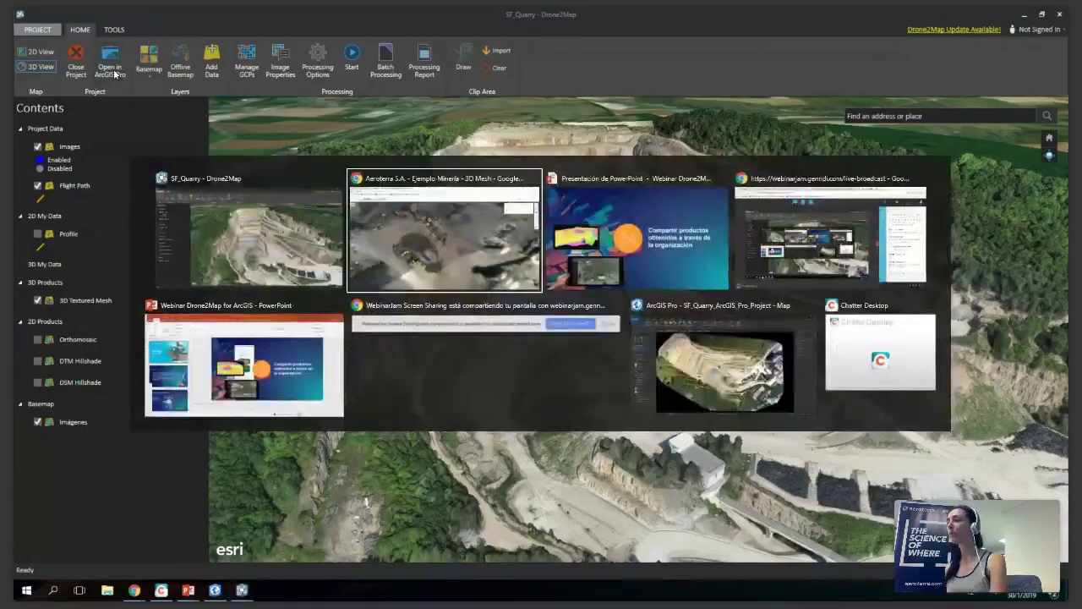
pyautogui.hotkey('alt', 'Tab')
pyautogui.hotkey('alt', 'Tab')
pyautogui.hotkey('alt', 'Tab')
pyautogui.hotkey('alt', 'Tab')
pyautogui.hotkey('alt', 'Tab')
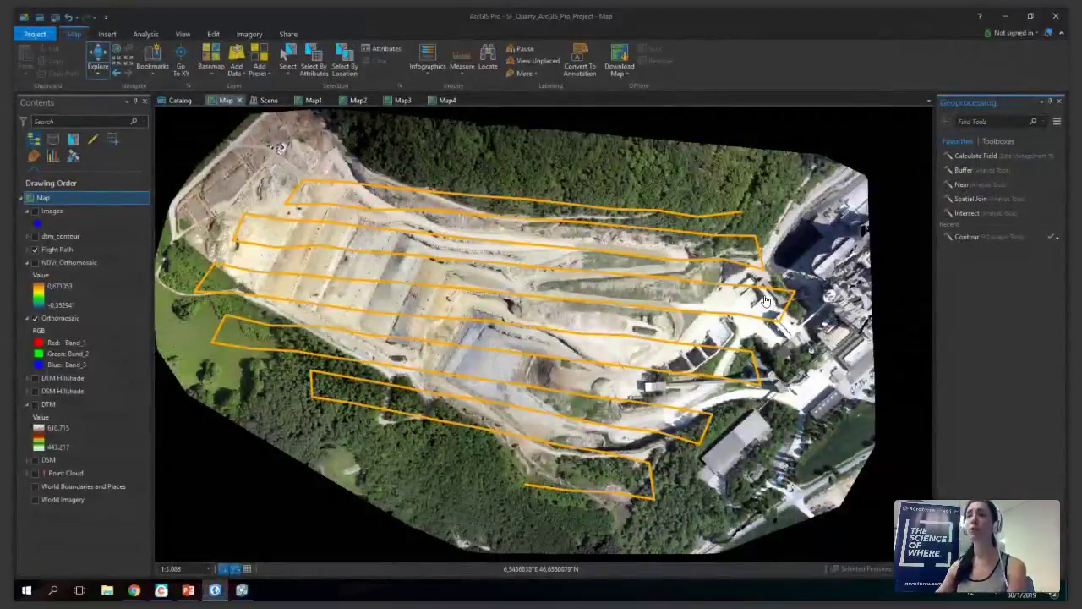
pyautogui.click(226, 101)
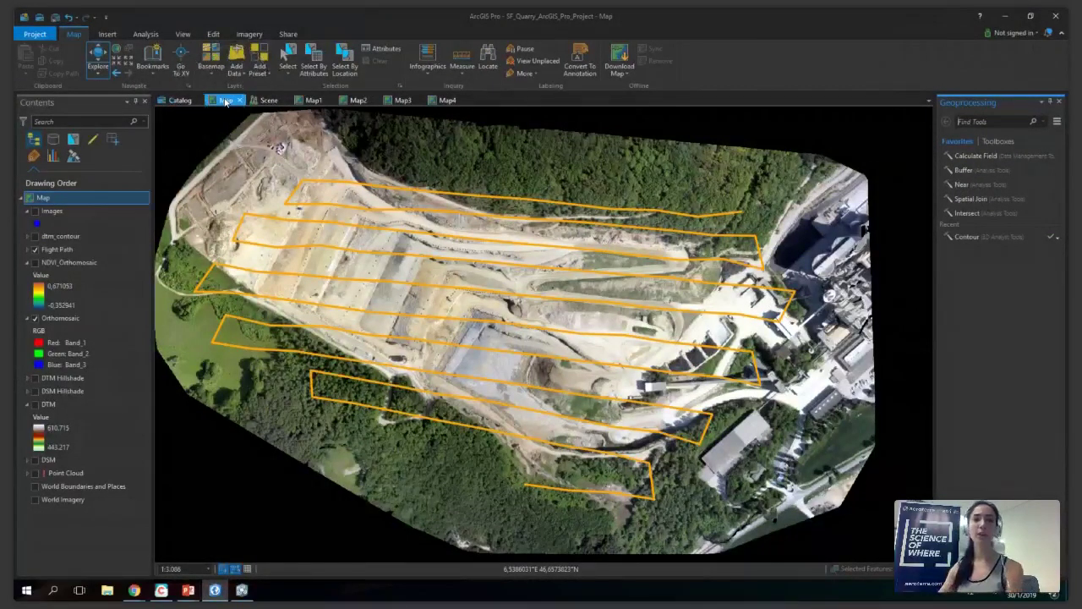
pyautogui.click(263, 101)
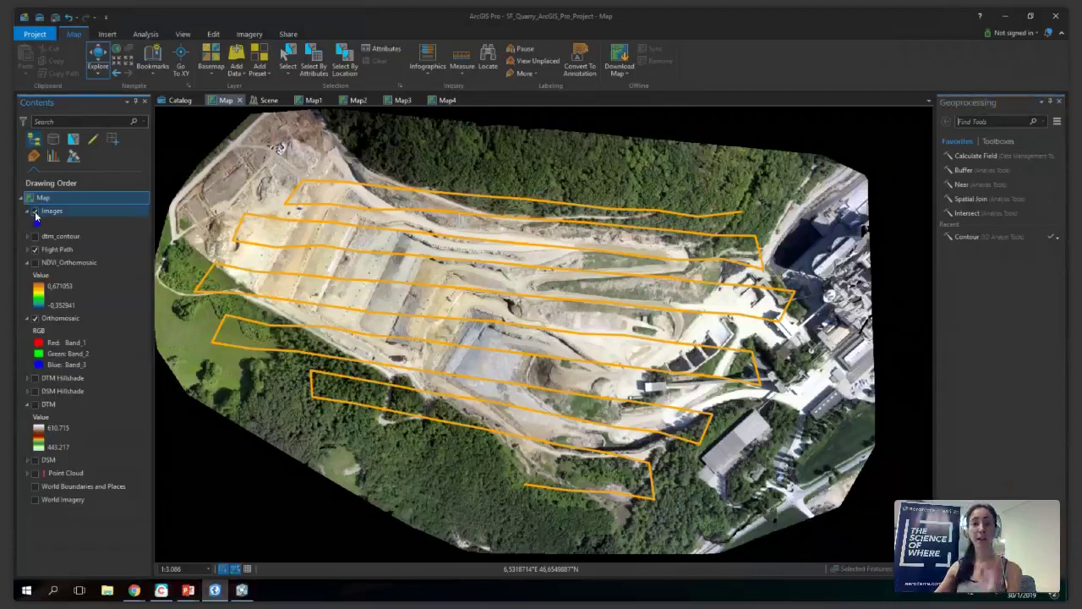
# Toggle the visibility of the Images and Orthomosaic layers, leaving Images hidden and the orthomosaic shown.
pyautogui.click(34, 211)
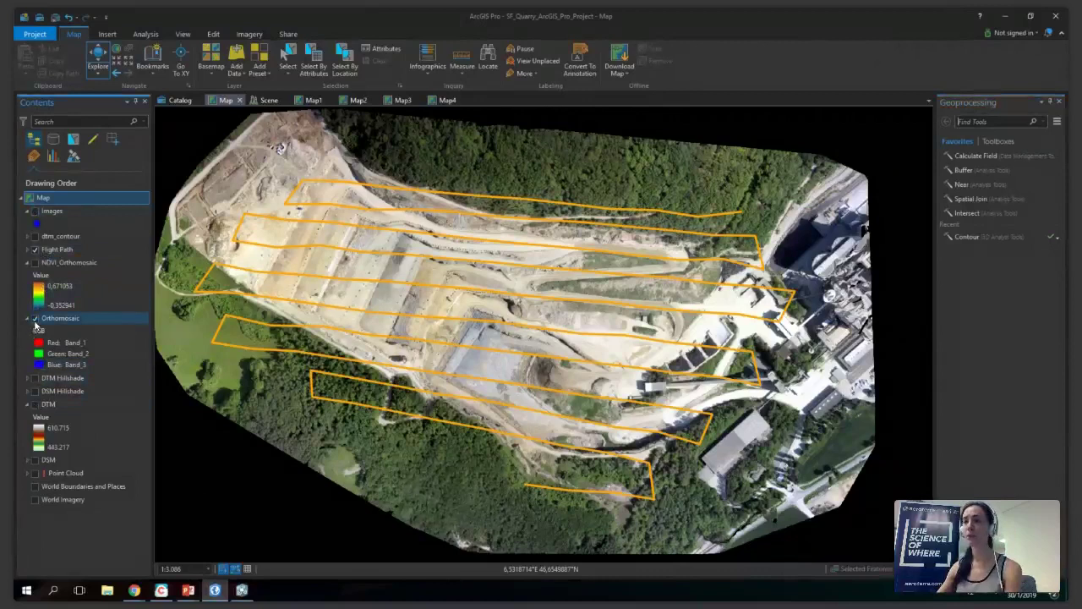
pyautogui.click(34, 320)
pyautogui.click(34, 319)
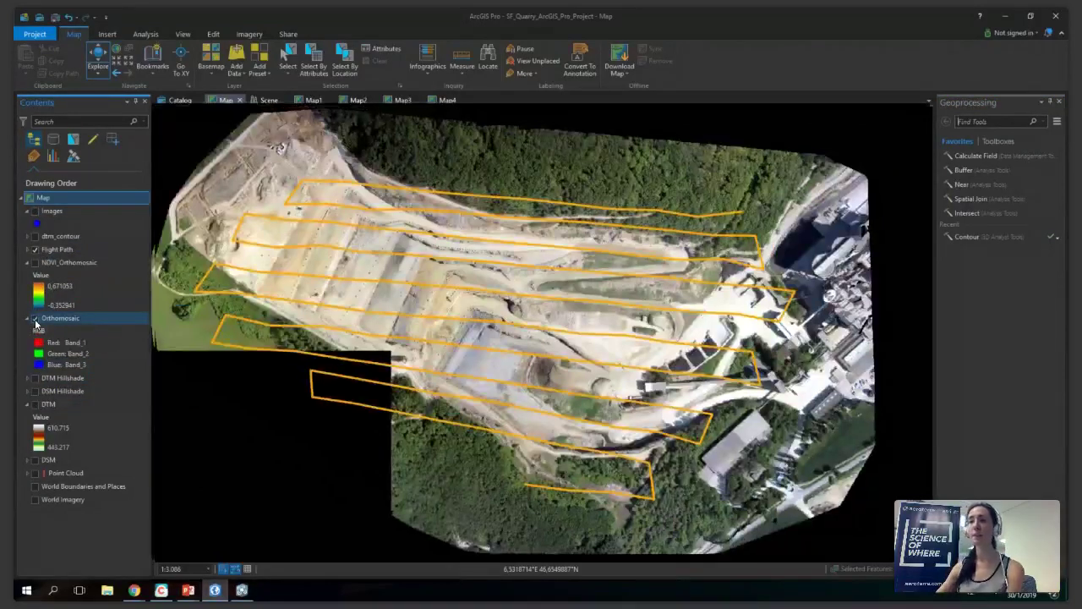
pyautogui.click(34, 319)
pyautogui.click(34, 319)
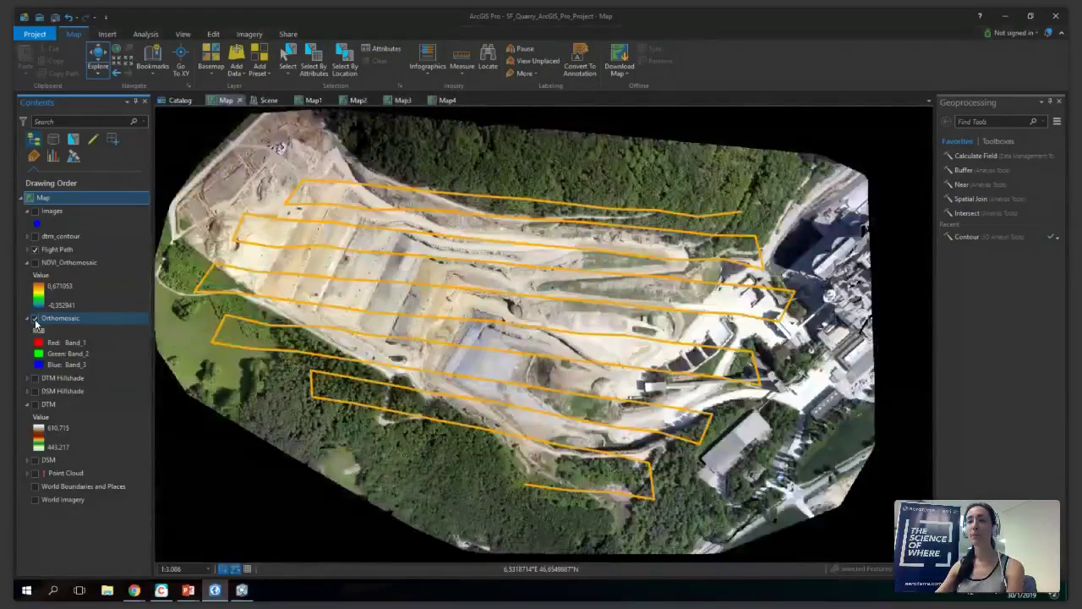
# Show the DTM Hillshade and DSM Hillshade layers without the orthomosaic, and compare the two terrain surfaces.
pyautogui.click(36, 379)
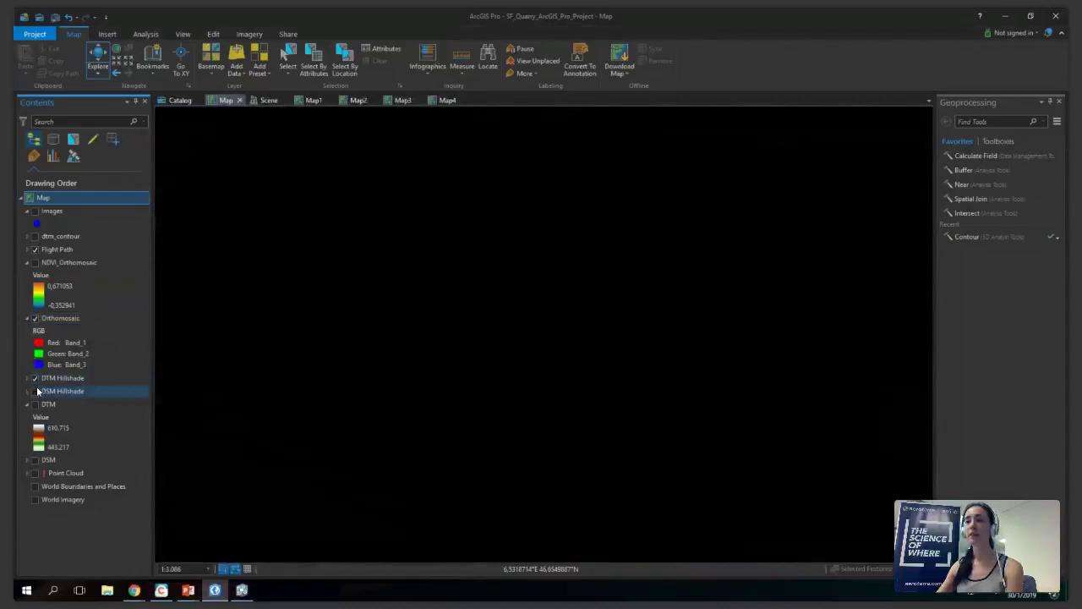
pyautogui.click(38, 392)
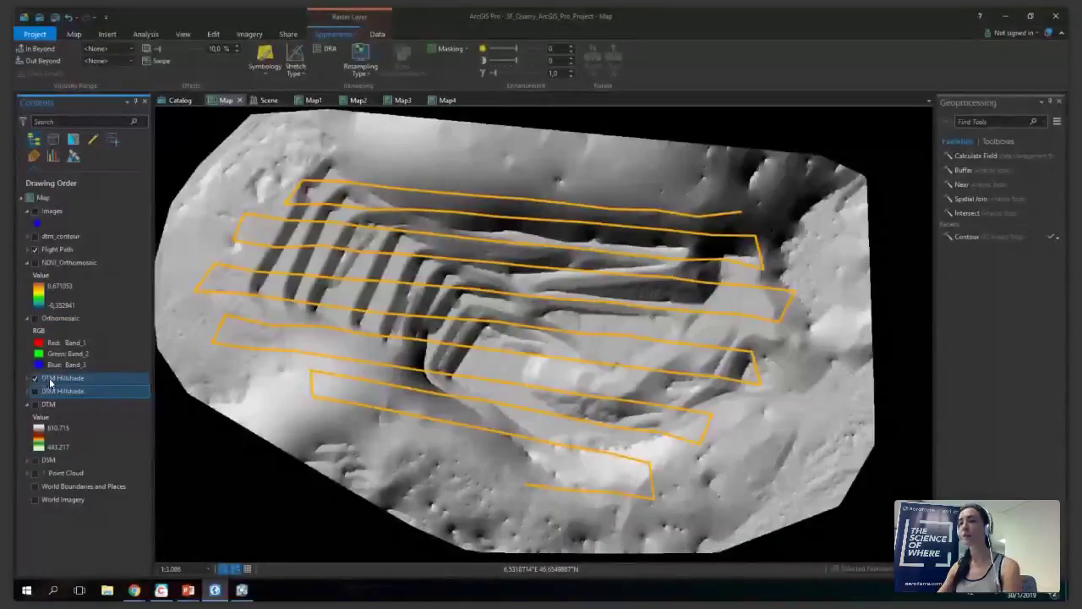
pyautogui.click(38, 391)
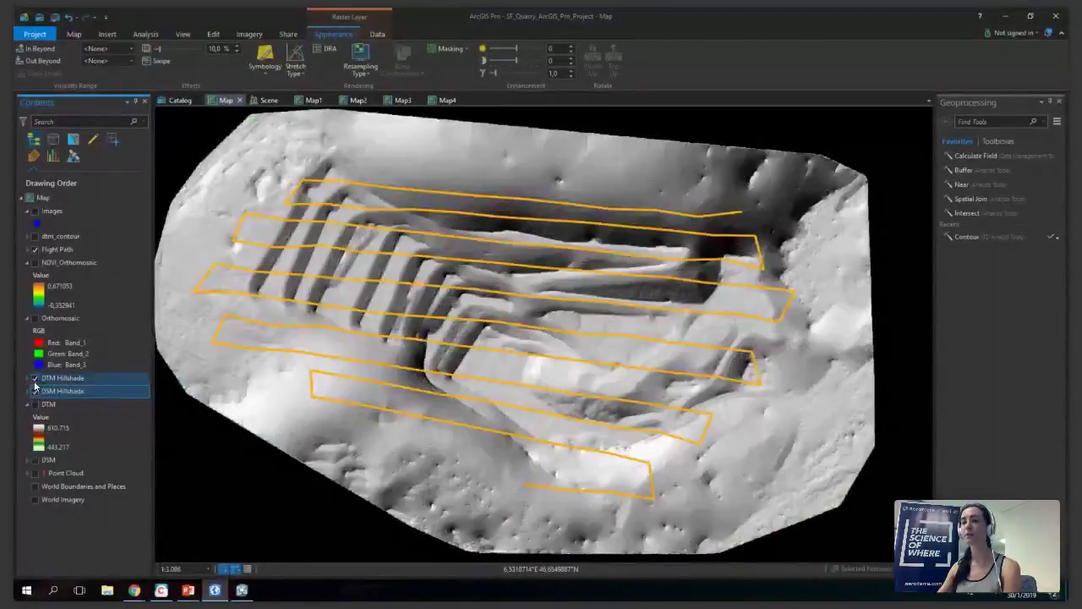
pyautogui.click(35, 379)
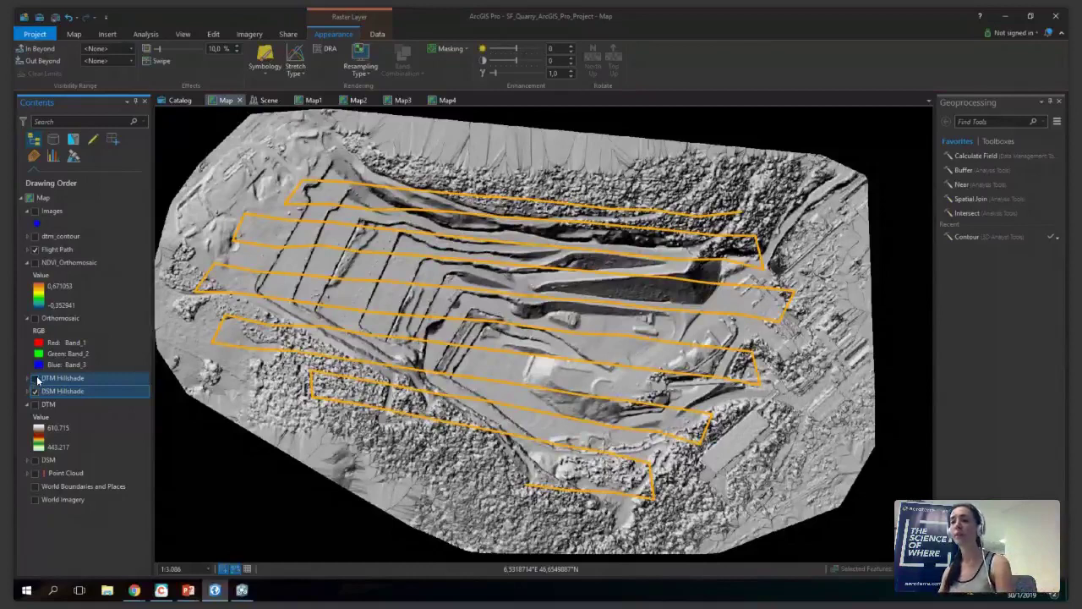
pyautogui.click(35, 379)
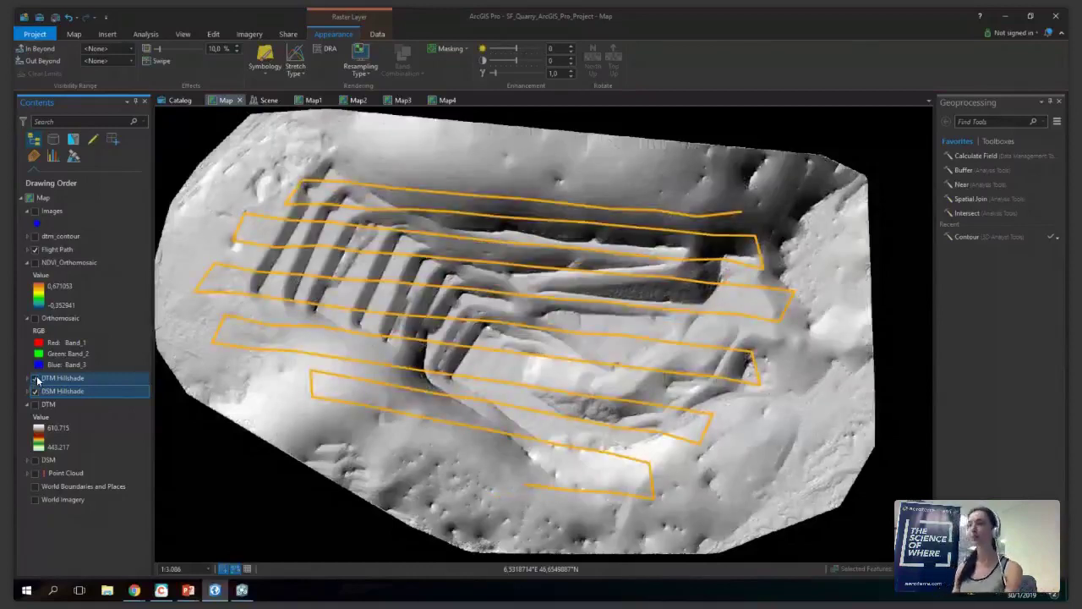
pyautogui.click(34, 380)
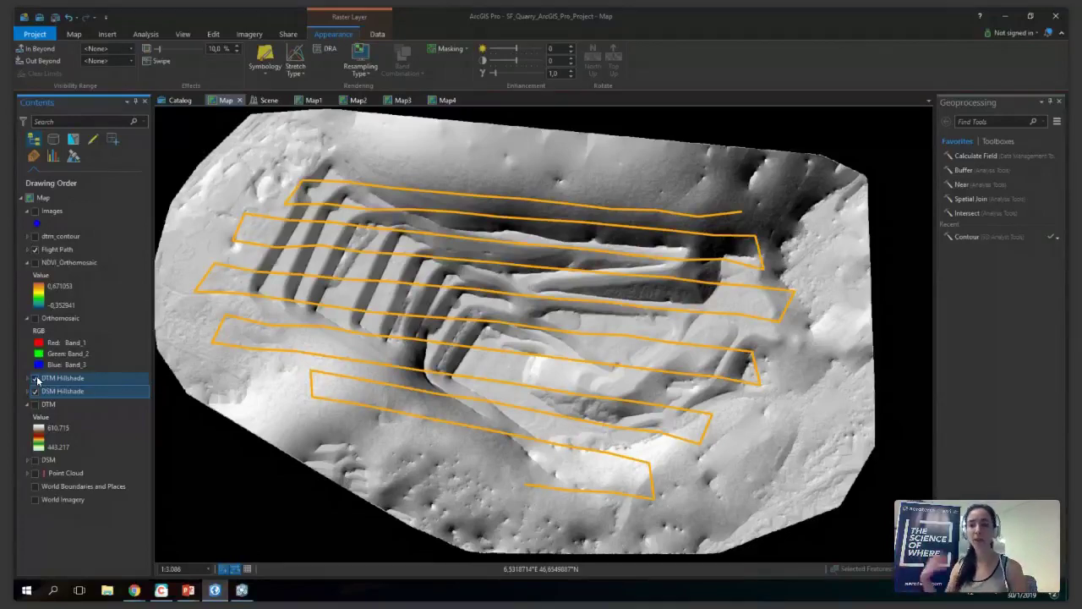
# Show the Orthomosaic layer again above the hillshades and hide the Flight Path layer.
pyautogui.click(59, 318)
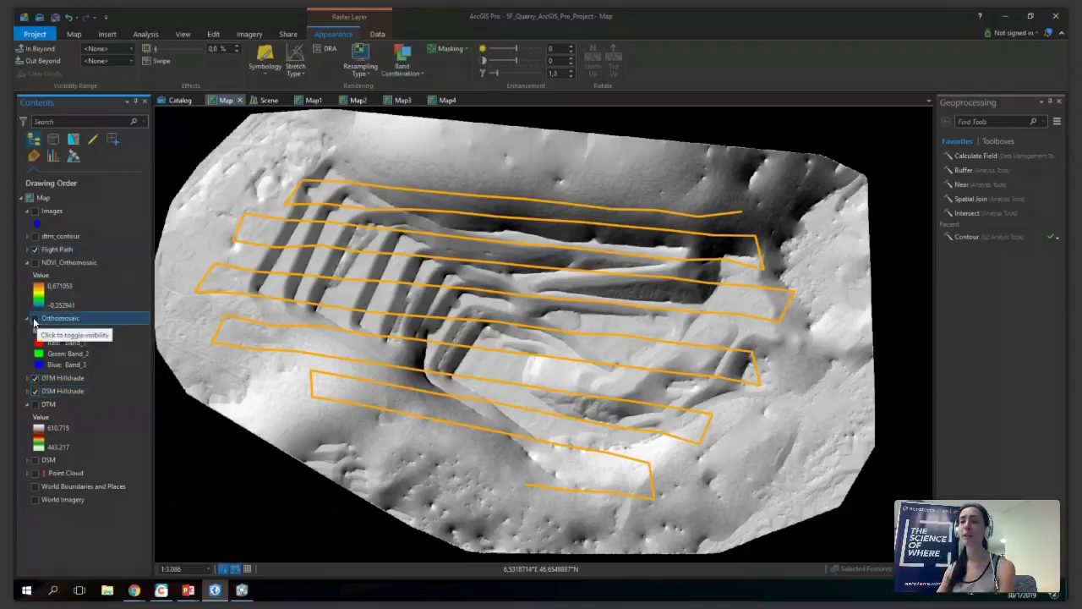
pyautogui.click(35, 319)
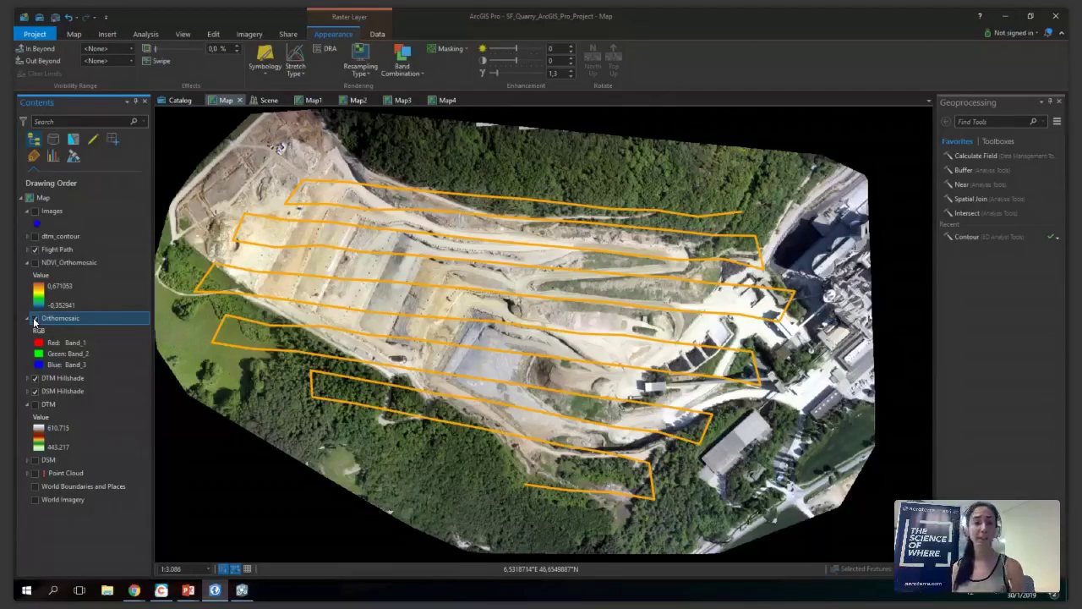
pyautogui.click(34, 319)
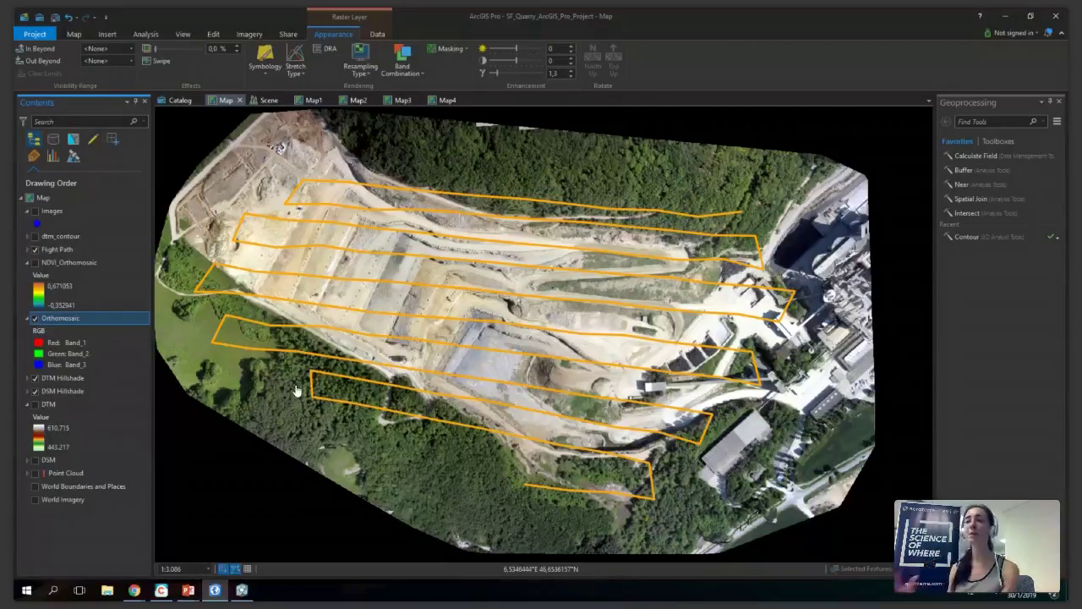
pyautogui.click(35, 249)
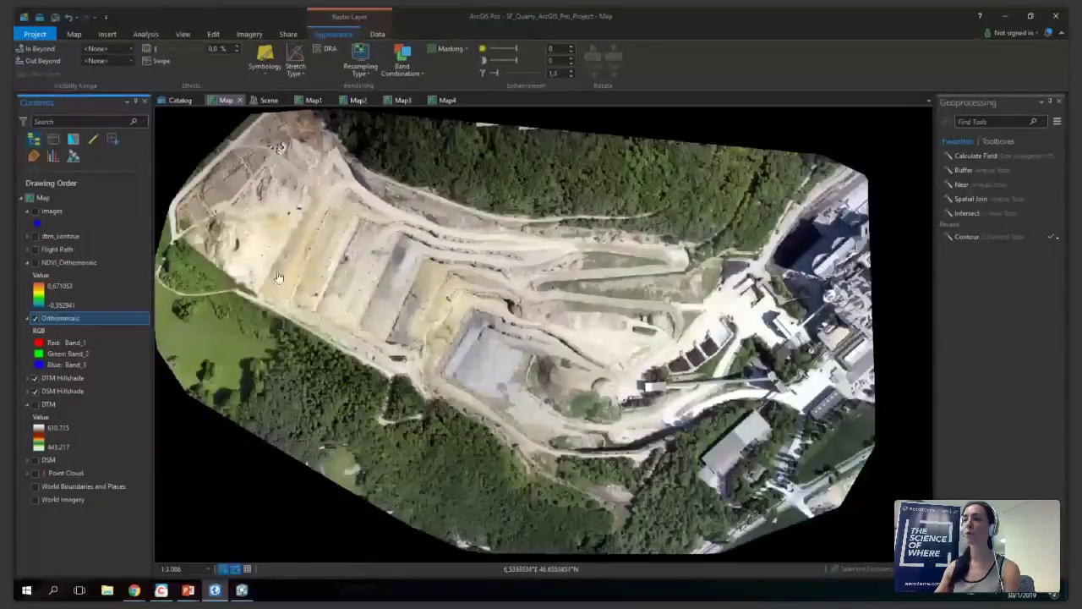
pyautogui.click(569, 186)
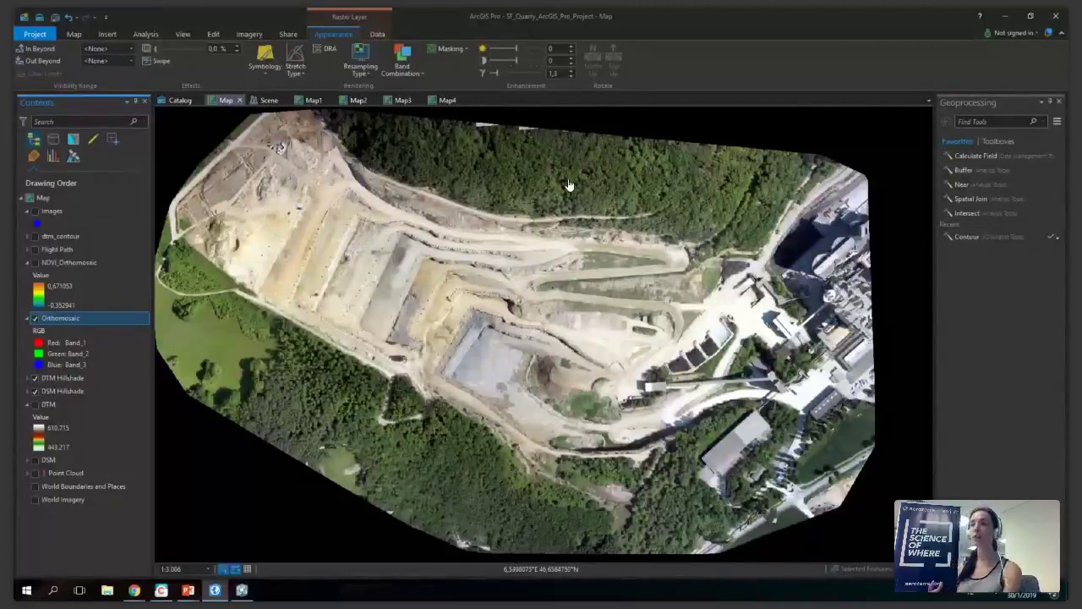
# Create an NDVI layer from the Orthomosaic using near infrared band index 4 and red band index 1.
pyautogui.click(78, 318)
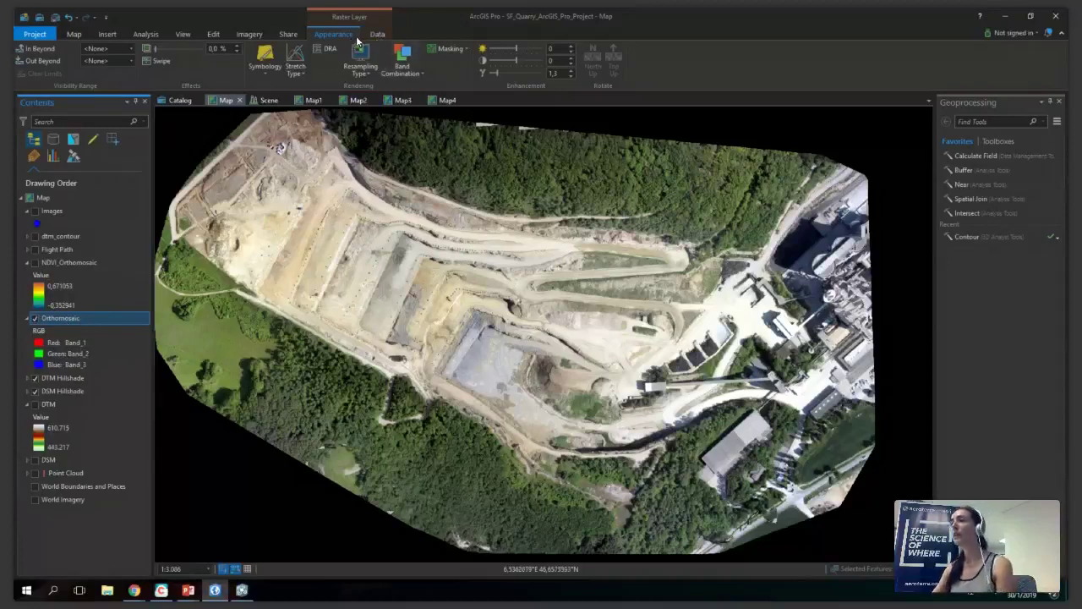
pyautogui.click(252, 35)
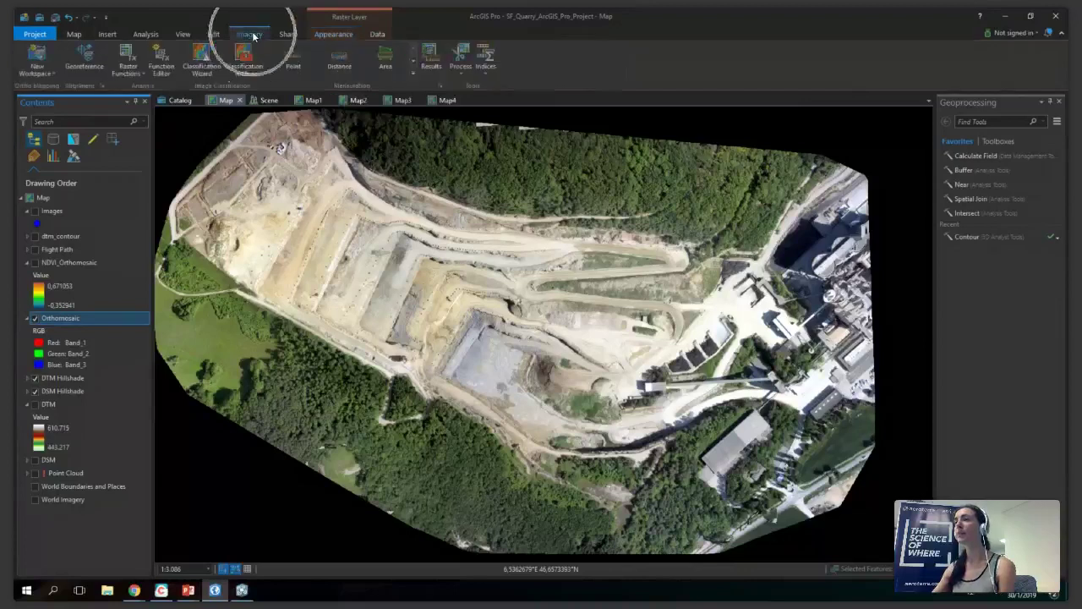
pyautogui.click(481, 77)
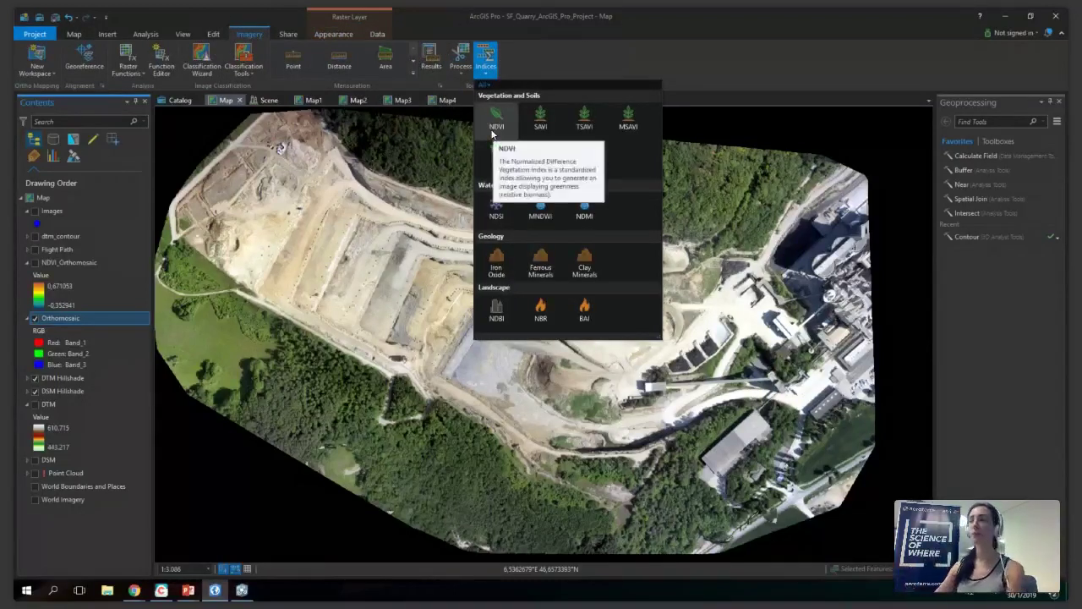
pyautogui.click(494, 130)
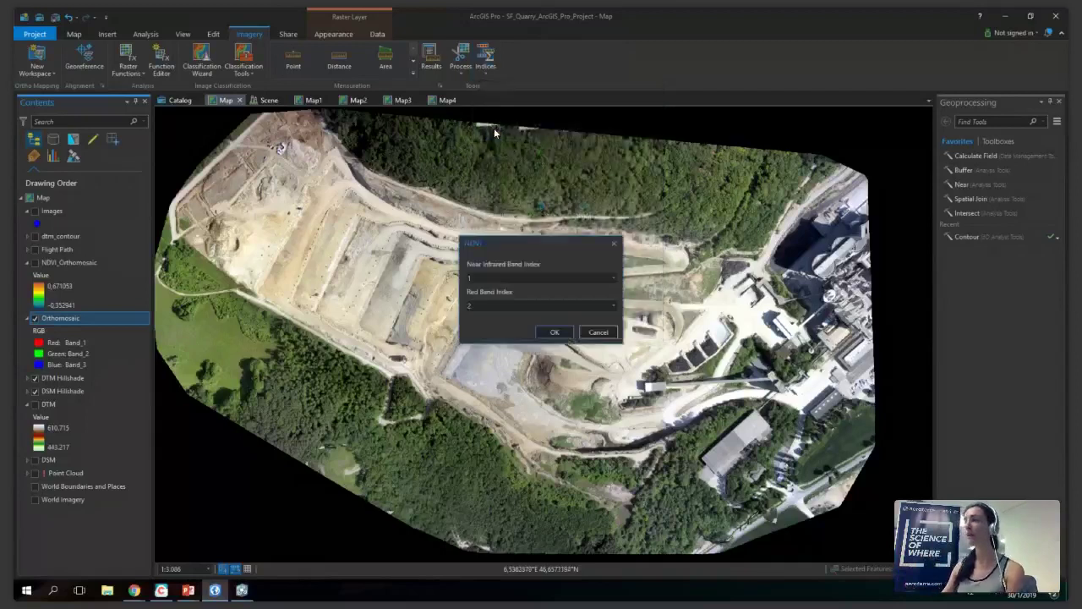
pyautogui.click(485, 278)
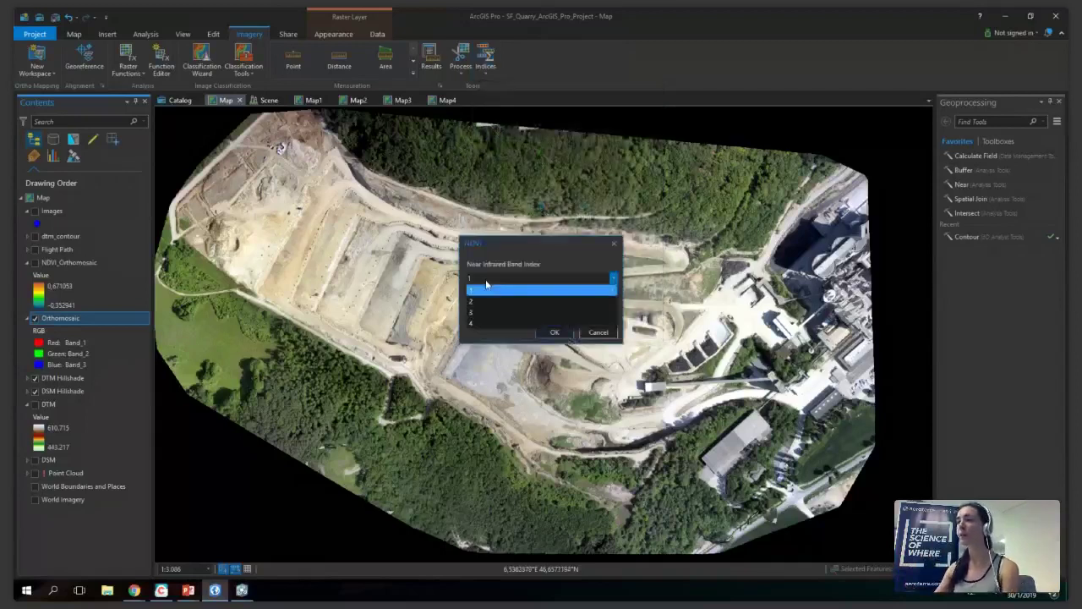
pyautogui.click(487, 322)
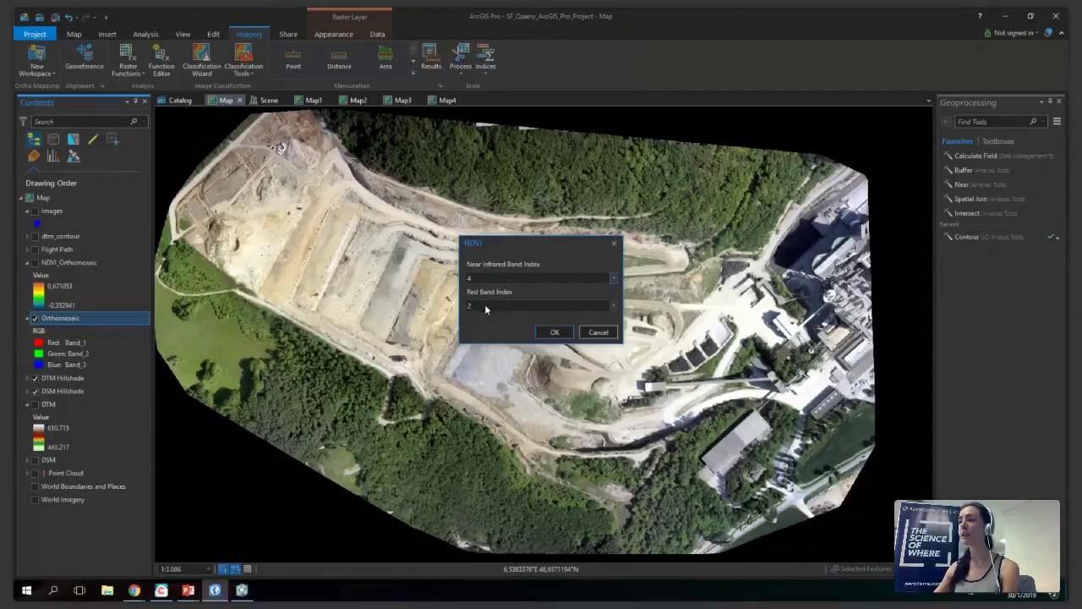
pyautogui.click(485, 305)
pyautogui.click(486, 316)
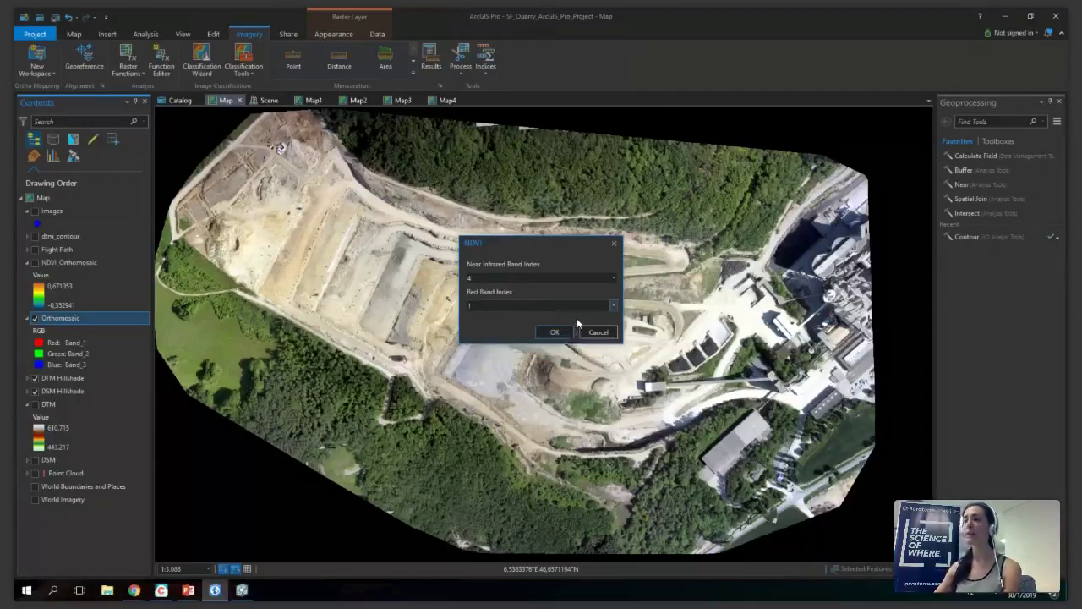
pyautogui.click(555, 331)
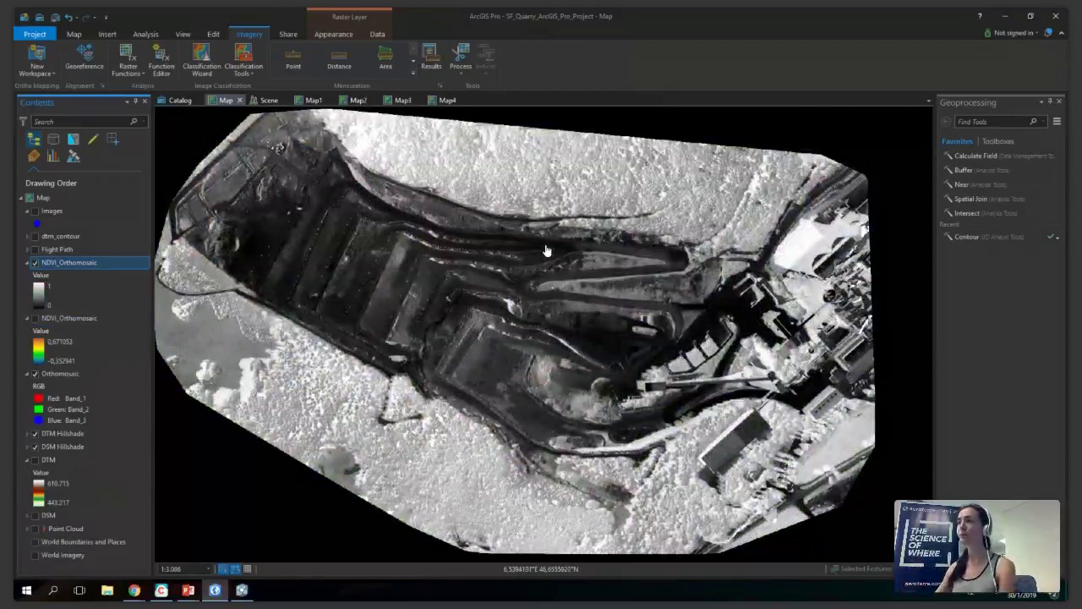
# Symbolize the new NDVI_Orthomosaic layer with a Stretch renderer and the continuous green-yellow-red color scheme.
pyautogui.click(71, 262)
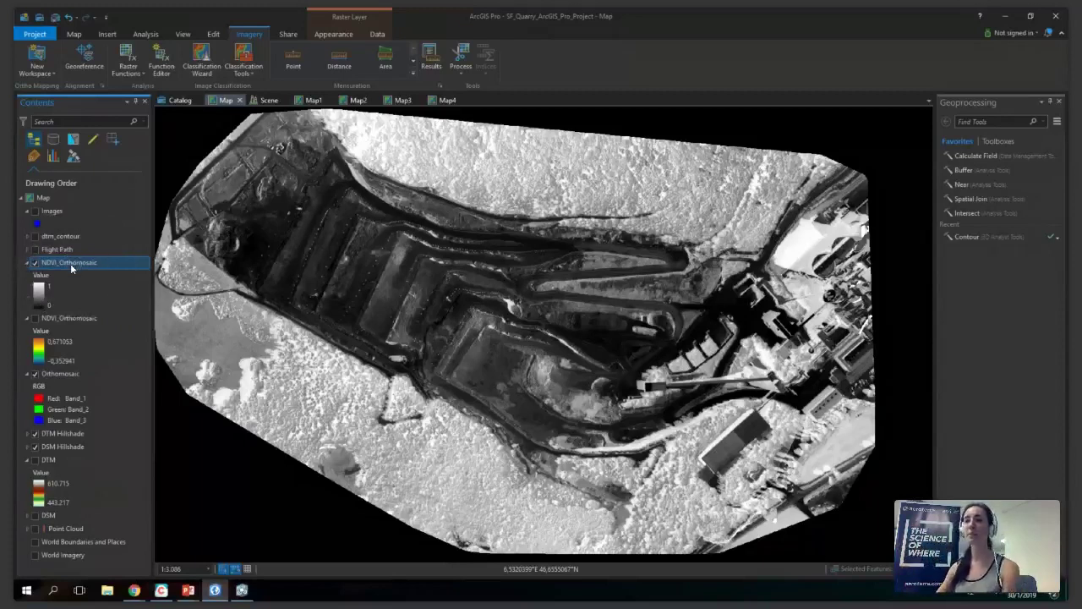
pyautogui.click(338, 37)
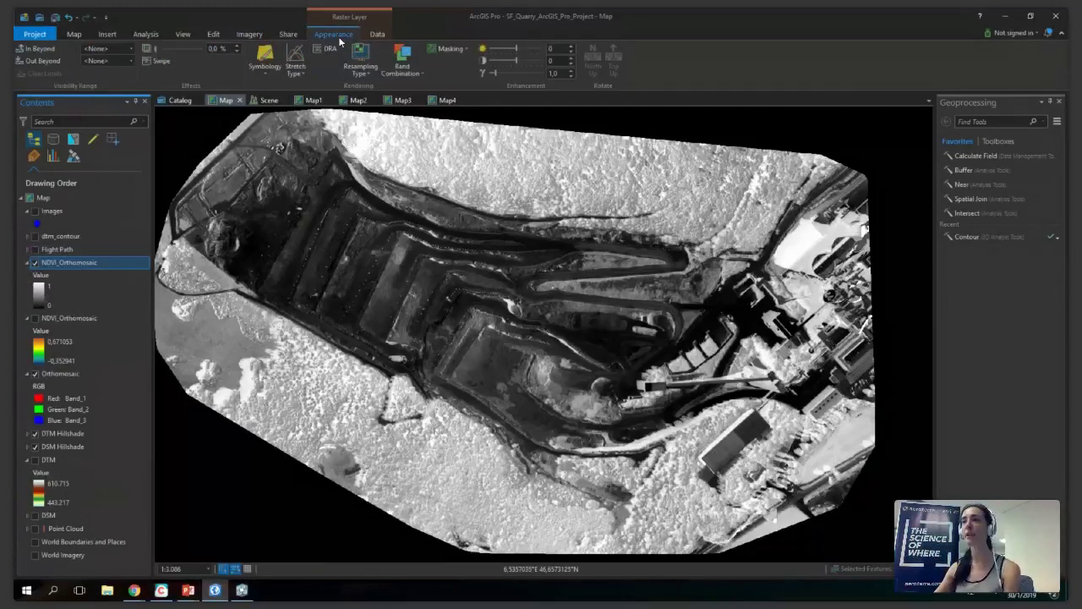
pyautogui.click(263, 74)
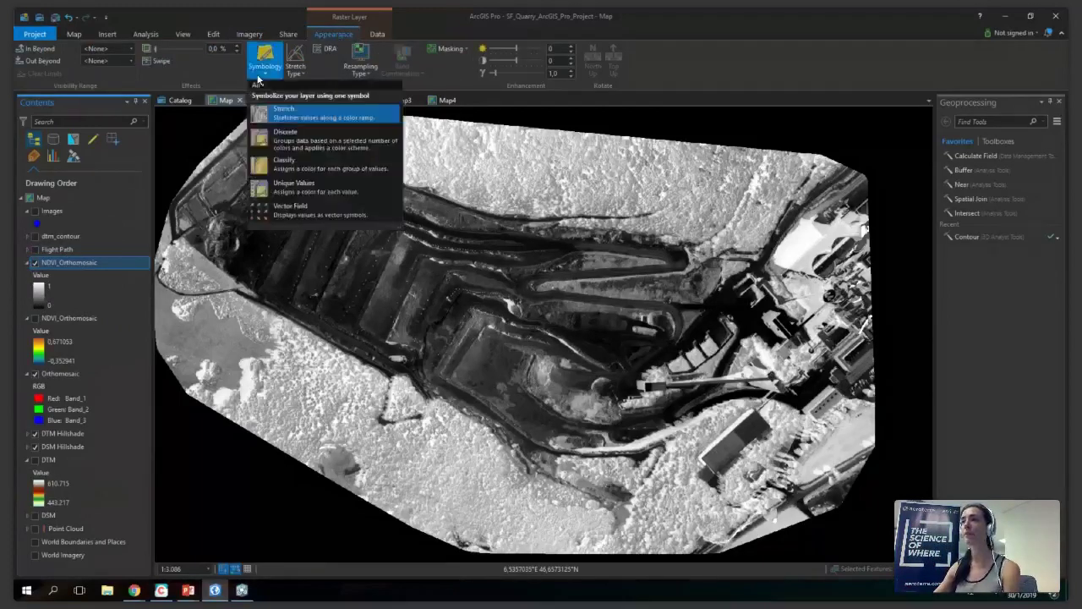
pyautogui.click(287, 112)
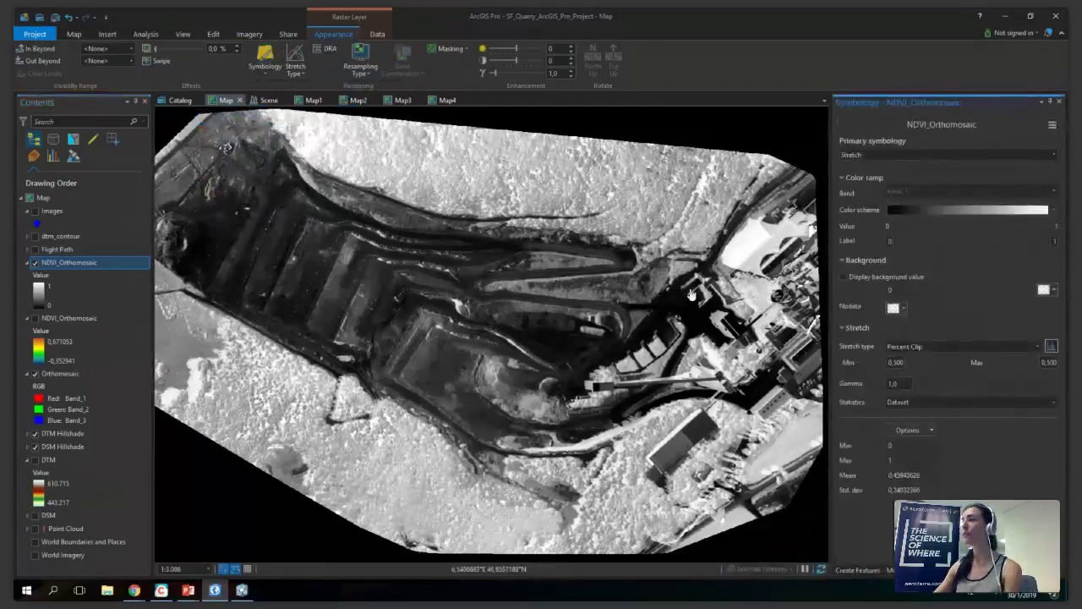
pyautogui.click(927, 211)
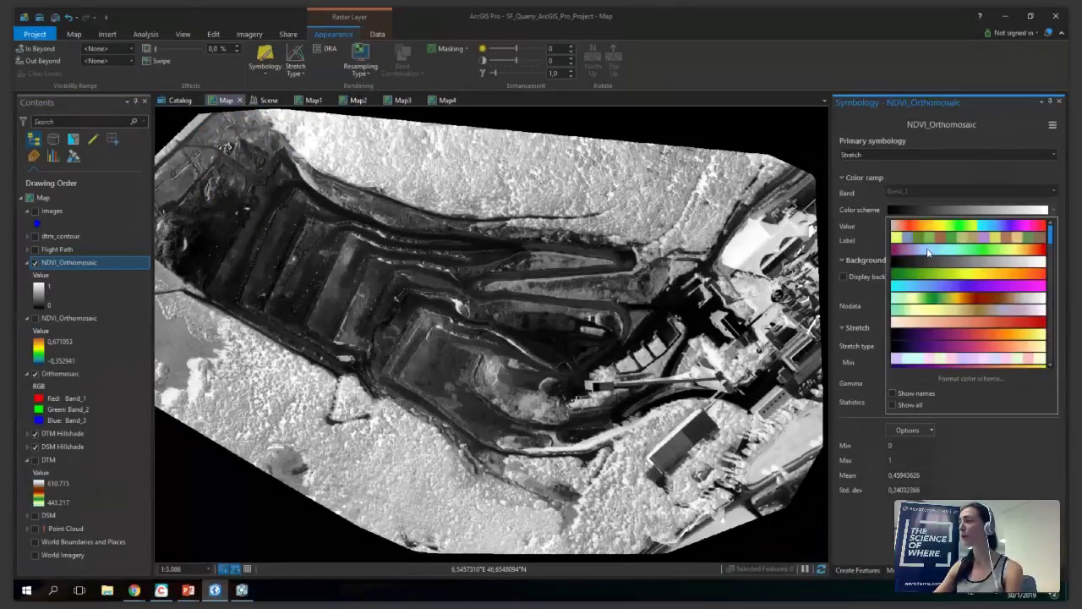
pyautogui.click(937, 273)
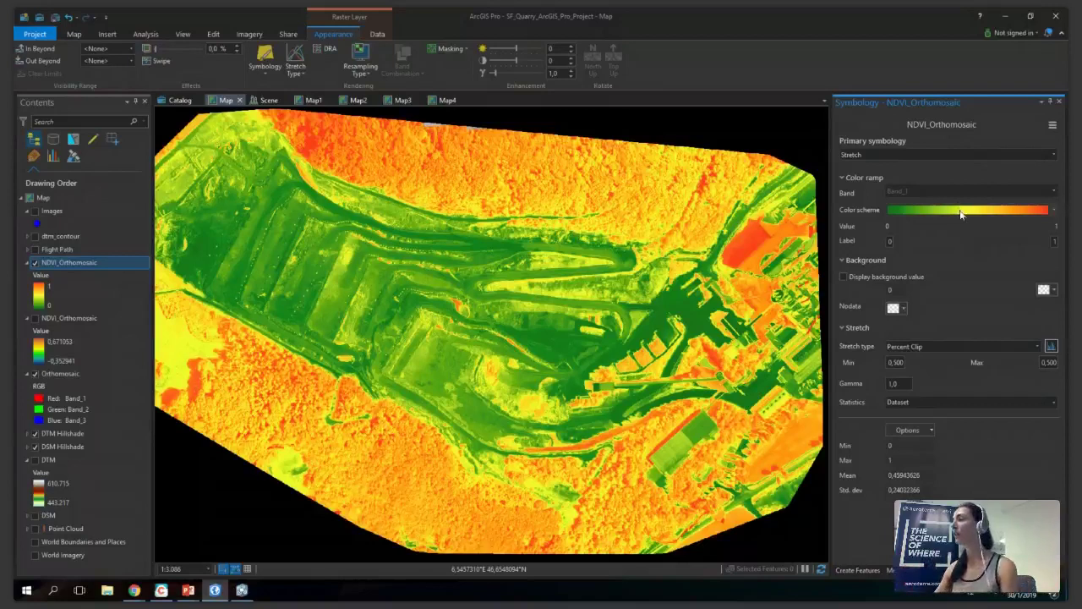
# Reverse the NDVI layer's color scheme so it runs from red at low values to green at high values.
pyautogui.click(983, 212)
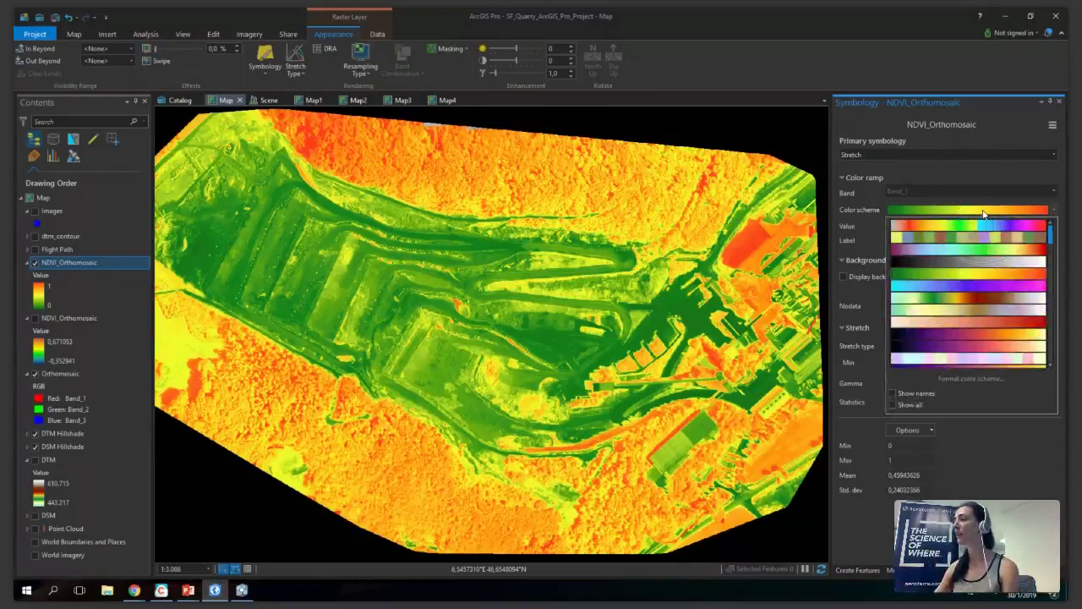
pyautogui.click(961, 379)
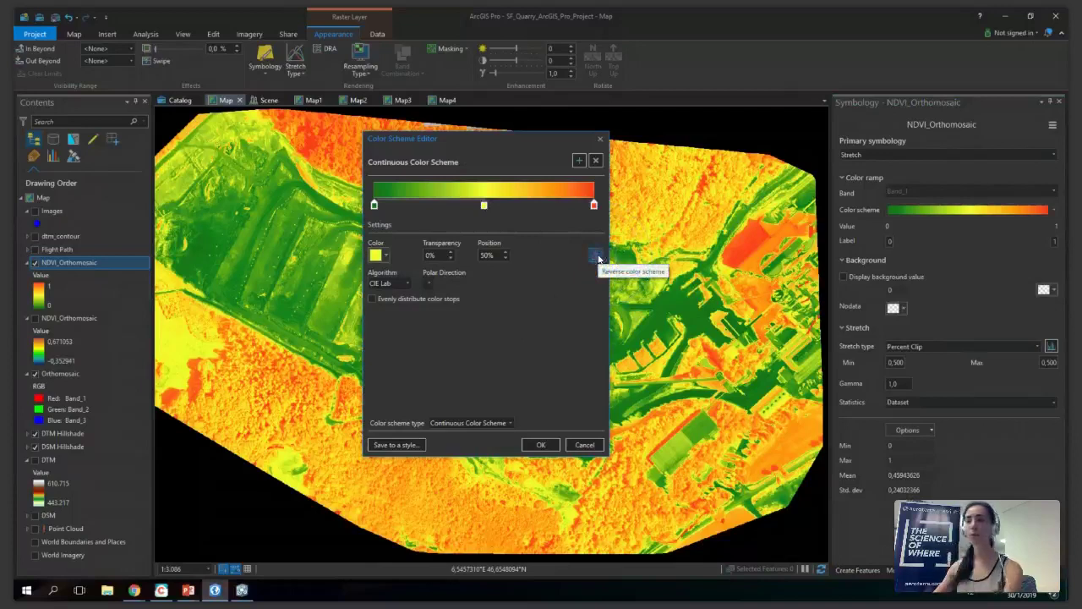
pyautogui.click(596, 256)
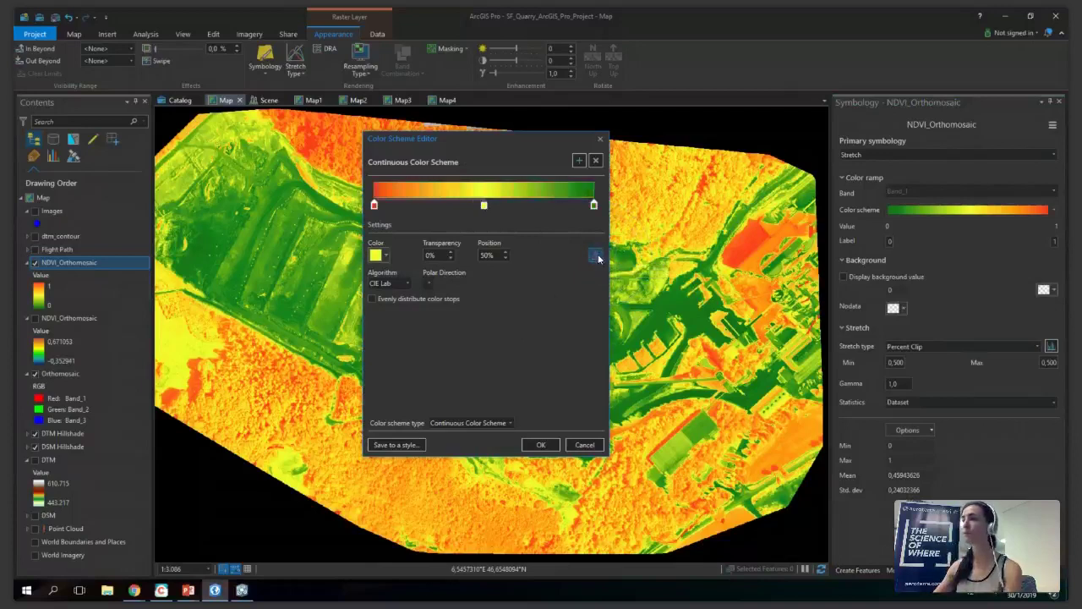
pyautogui.click(538, 444)
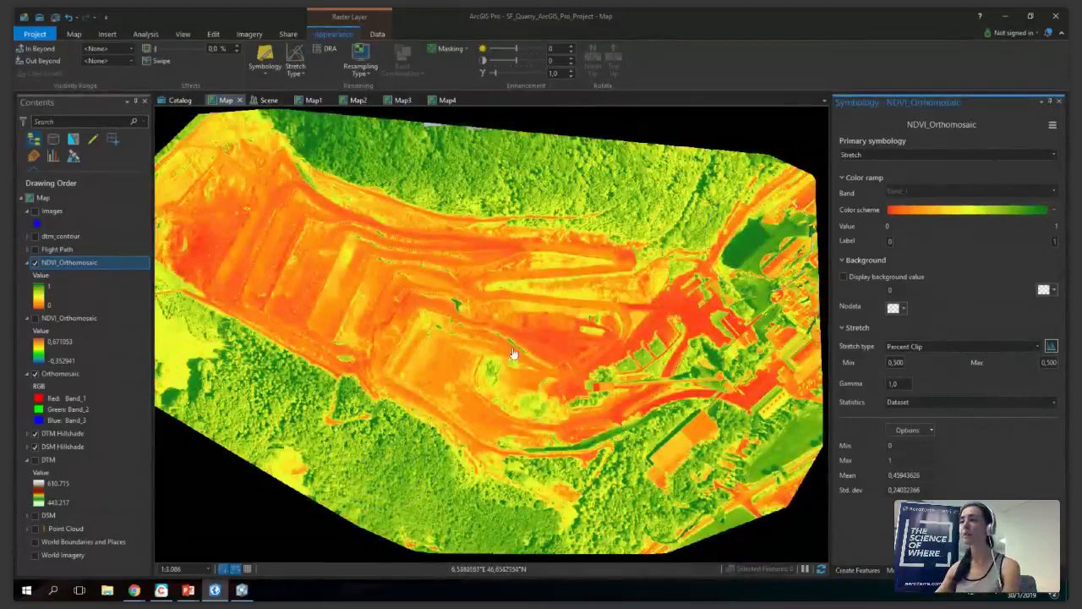
pyautogui.click(667, 335)
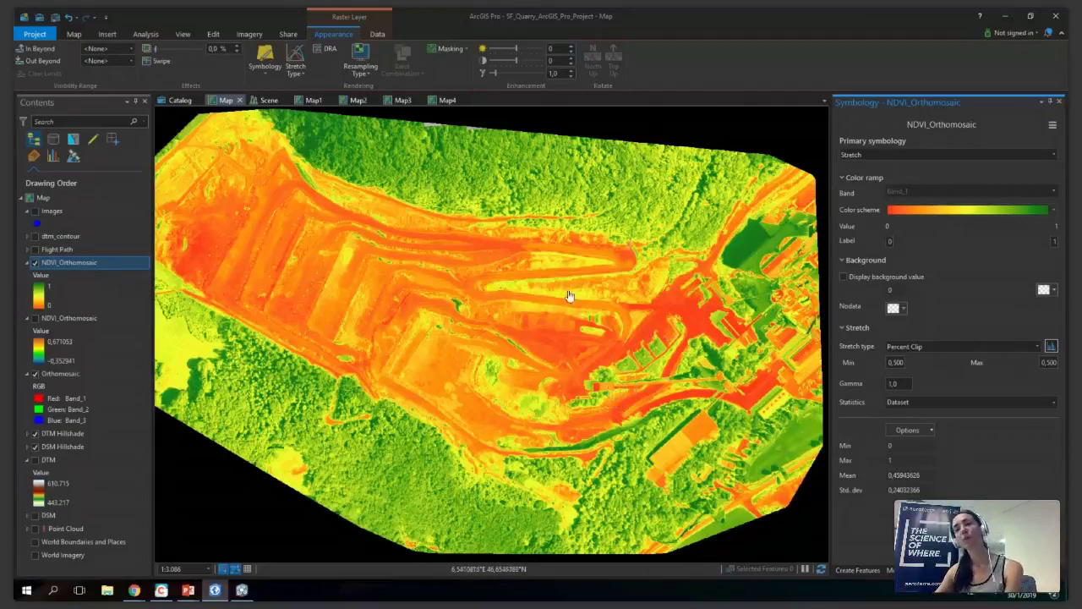
# Show the 3D scene and examine the quarry's textured mesh from different distances and angles.
pyautogui.click(267, 101)
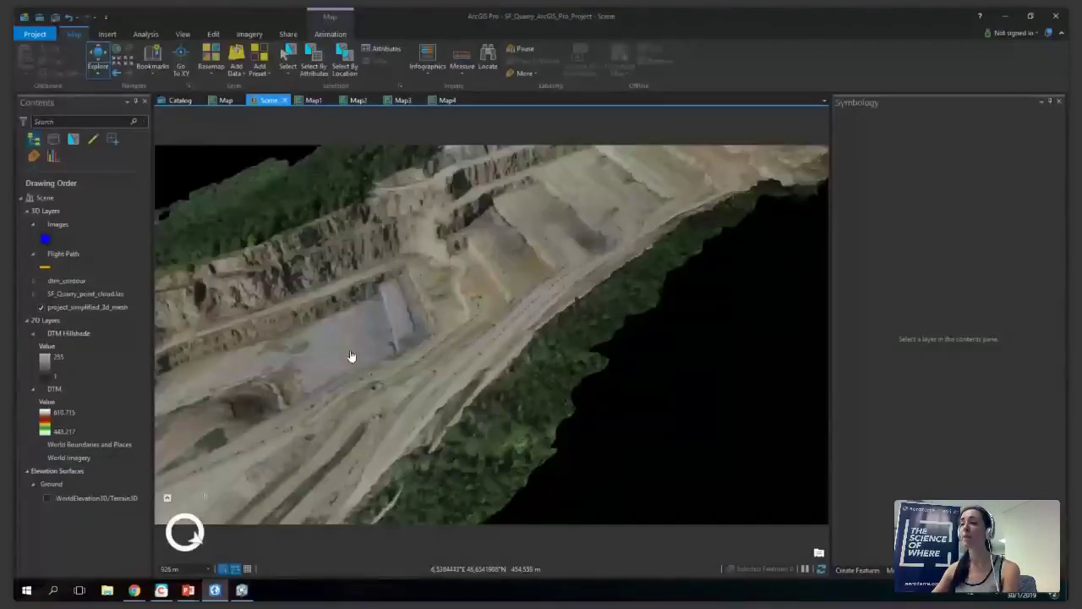
pyautogui.scroll(2, 338, 347)
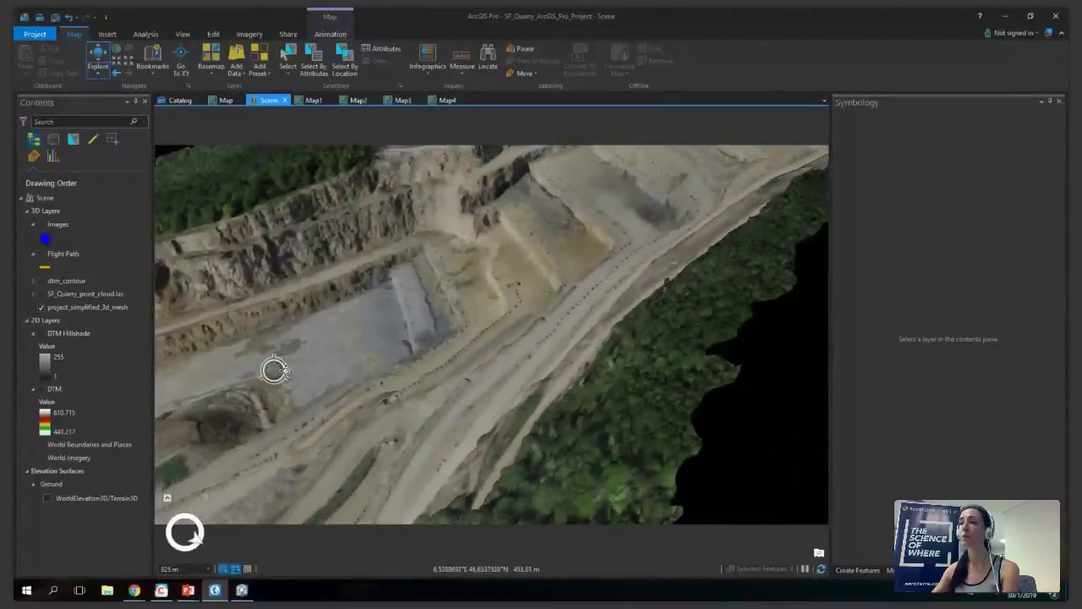
pyautogui.scroll(-3, 273, 370)
pyautogui.moveTo(374, 355); pyautogui.dragTo(299, 356, button='middle')
pyautogui.scroll(4, 359, 385)
pyautogui.scroll(2, 332, 321)
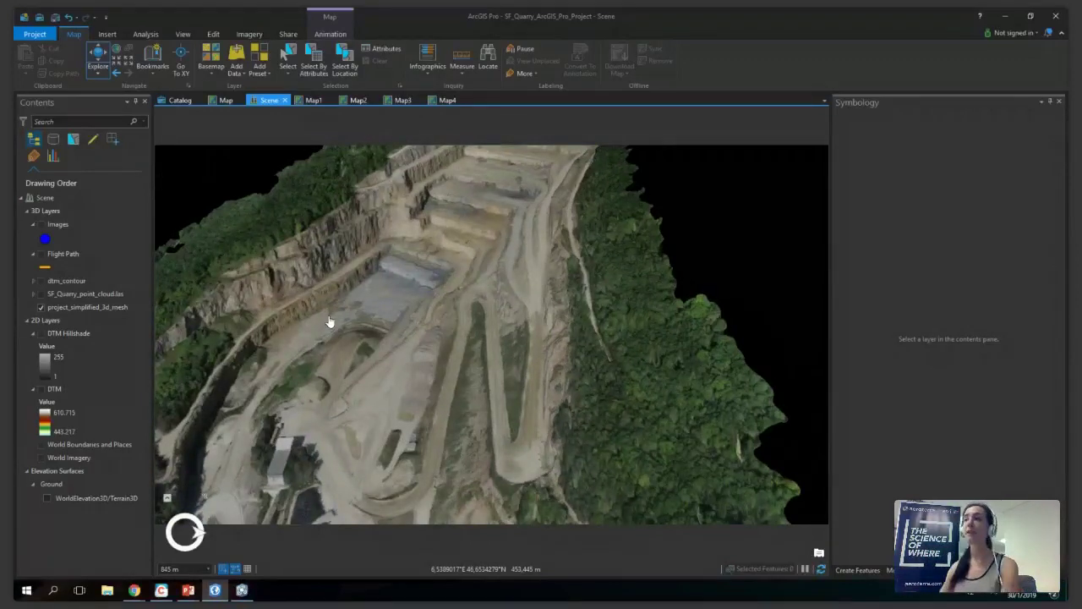
# Review the options available for sharing the 3D scene and its 3D layers.
pyautogui.click(289, 35)
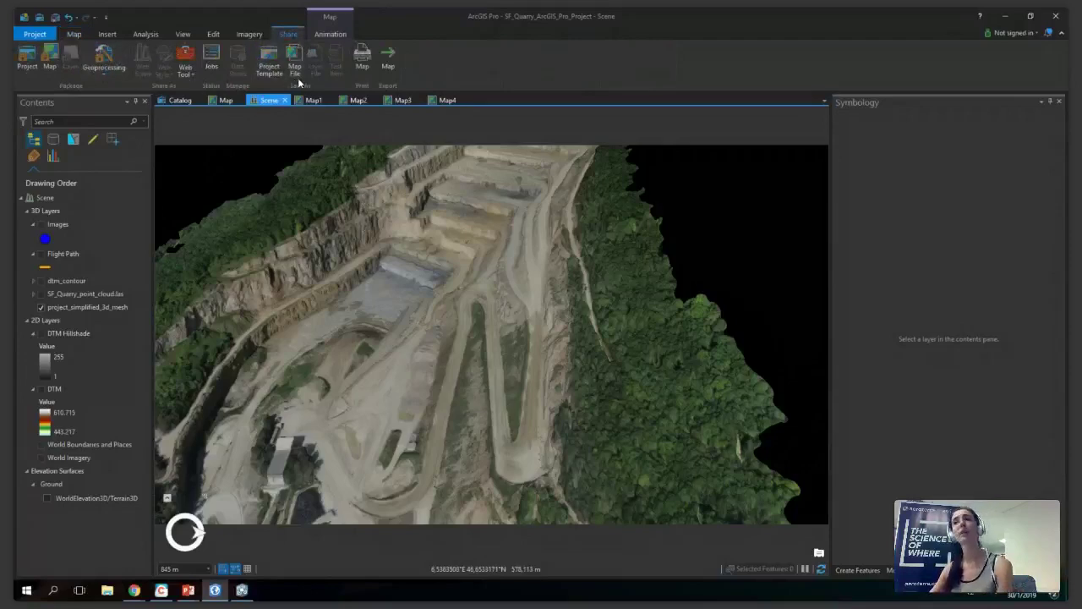
pyautogui.click(54, 210)
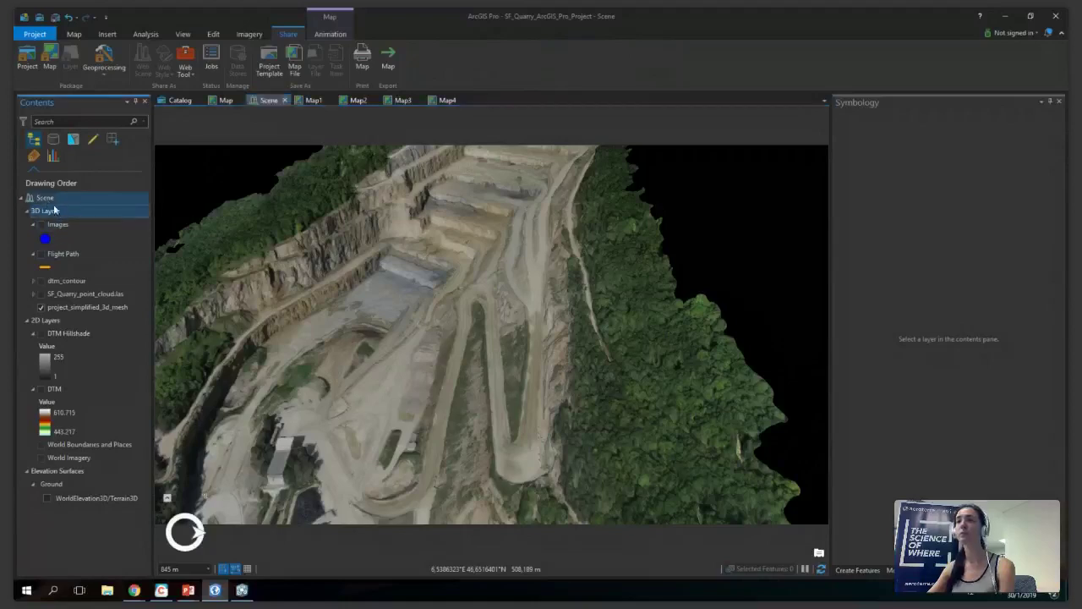
pyautogui.click(300, 245)
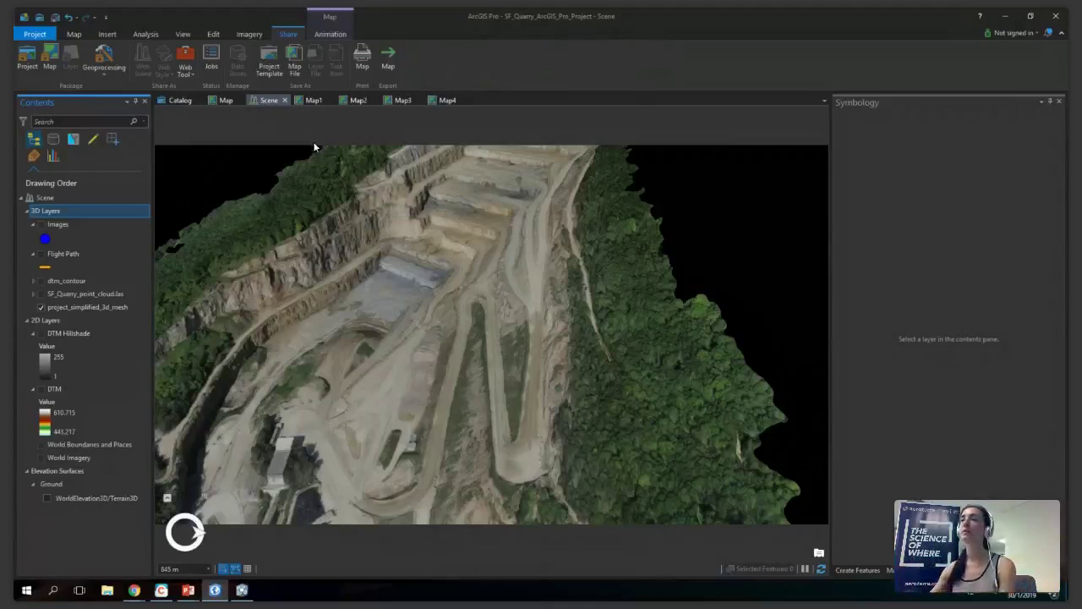
# Tilt the scene to a lower view of the quarry and play its saved flythrough animation.
pyautogui.click(330, 34)
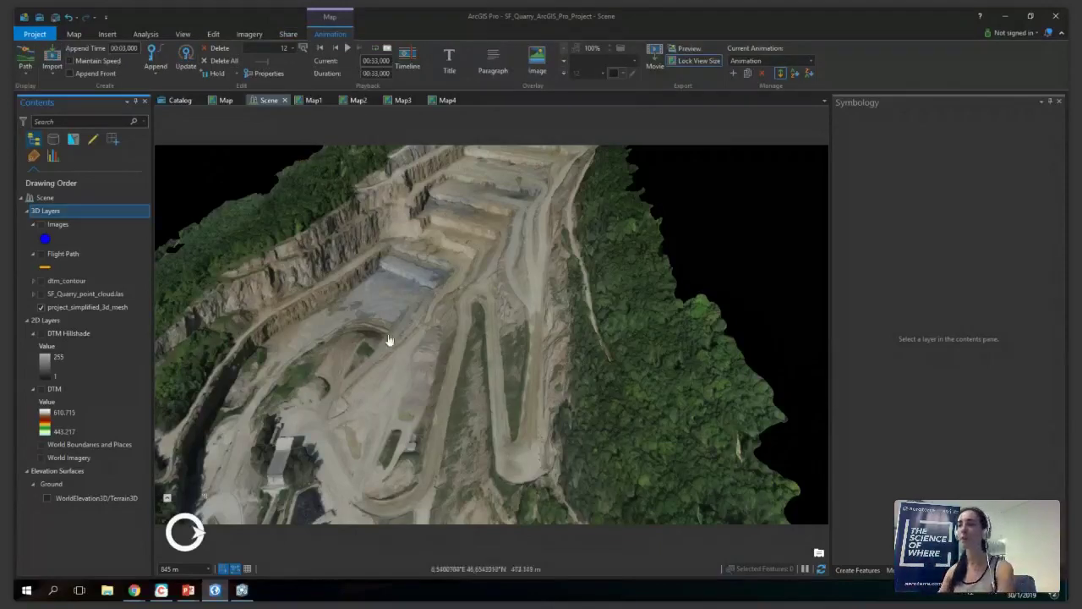
pyautogui.moveTo(377, 370); pyautogui.dragTo(580, 334, button='middle')
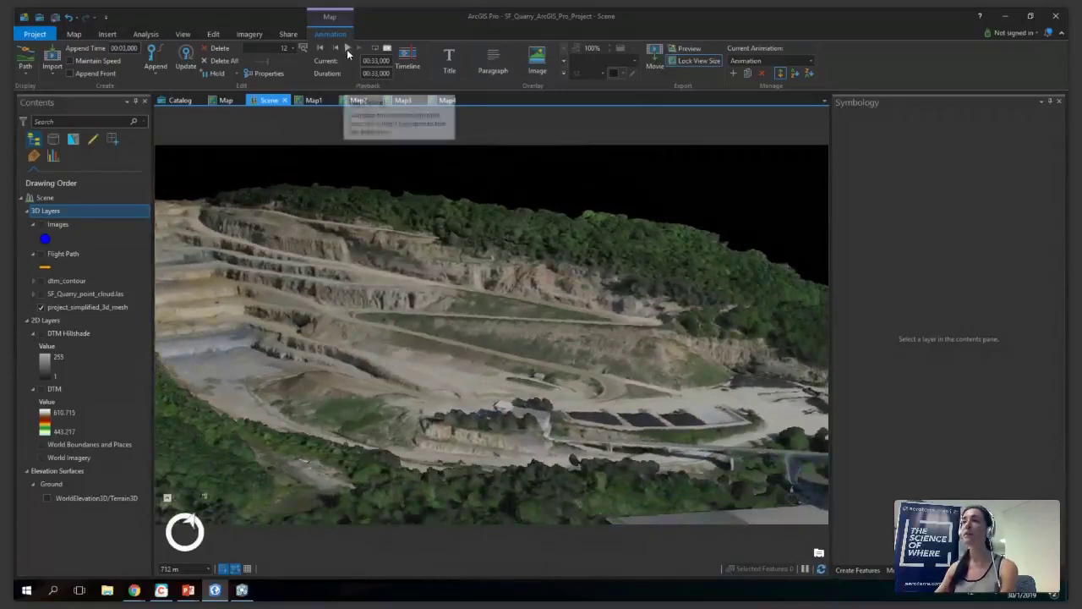
pyautogui.click(347, 49)
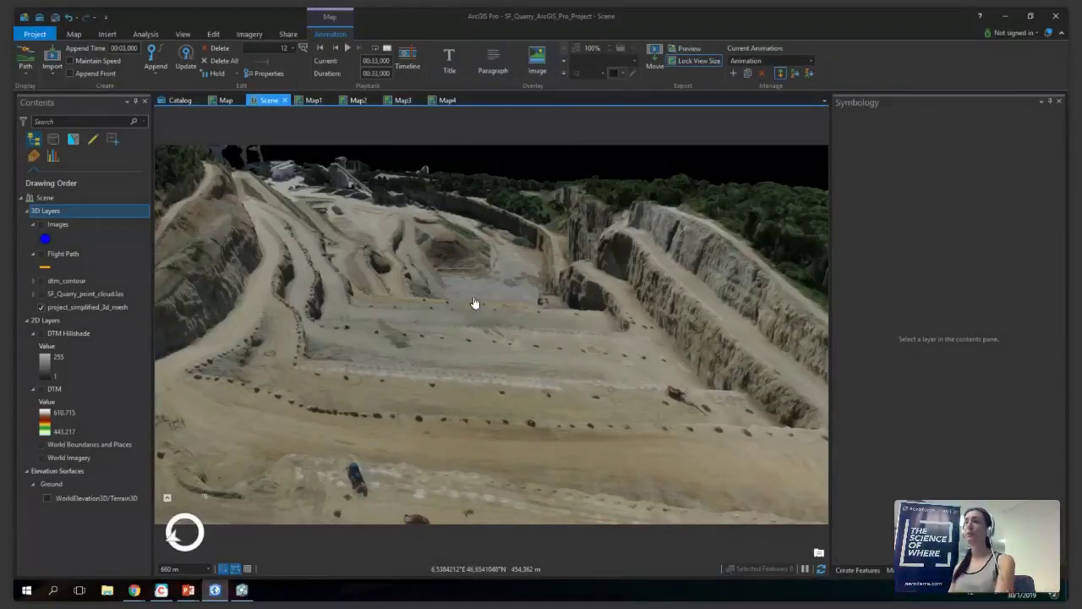
# Switch to the SF_Quarry project in Drone2Map and review the configured portals, including the active sharing portal.
pyautogui.hotkey('alt', 'Tab')
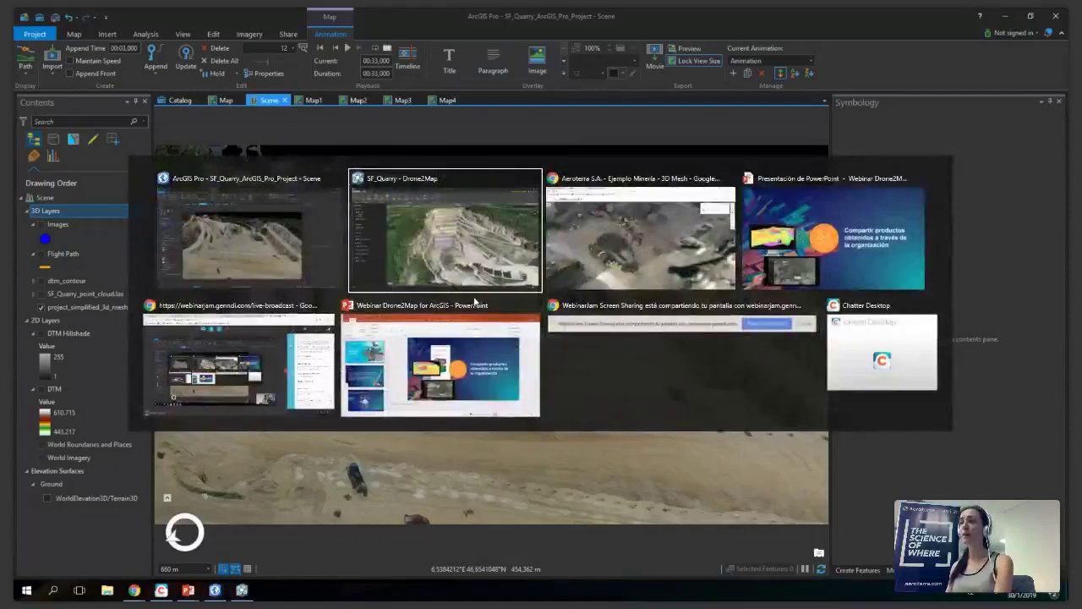
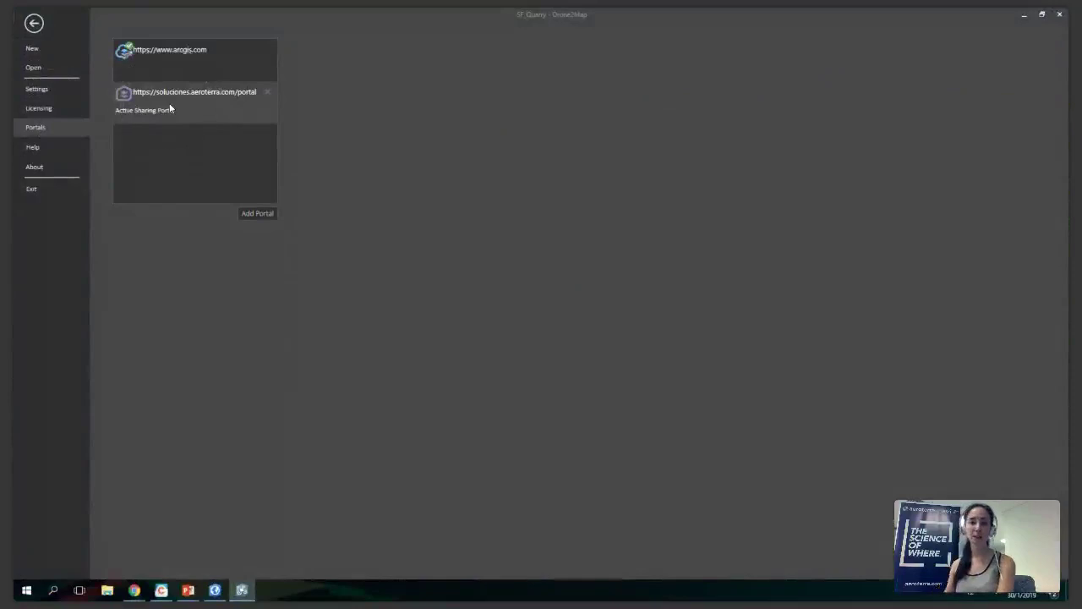
pyautogui.click(170, 108)
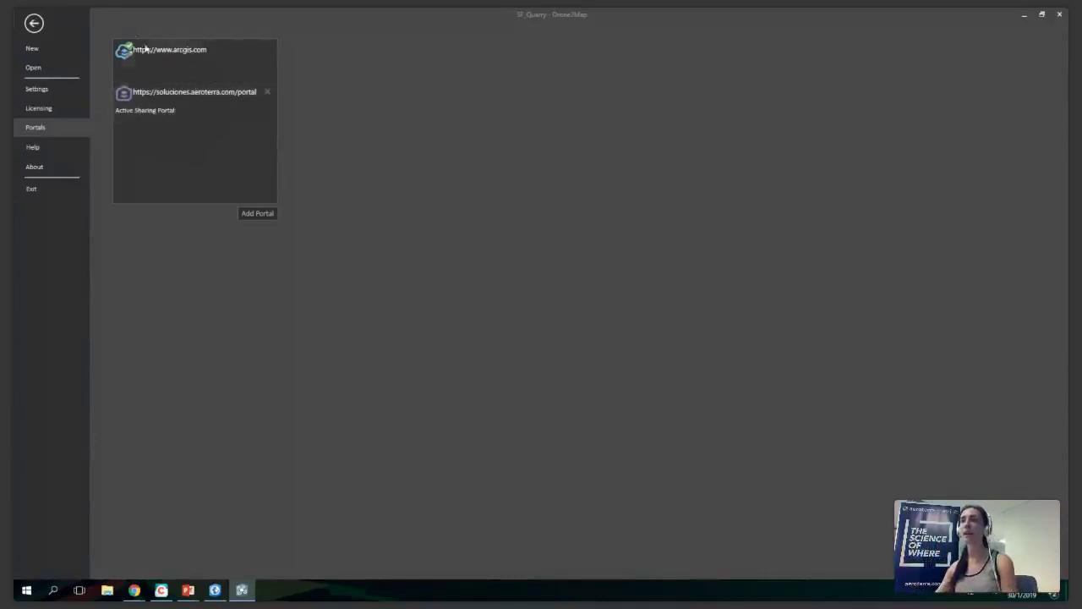
pyautogui.click(34, 24)
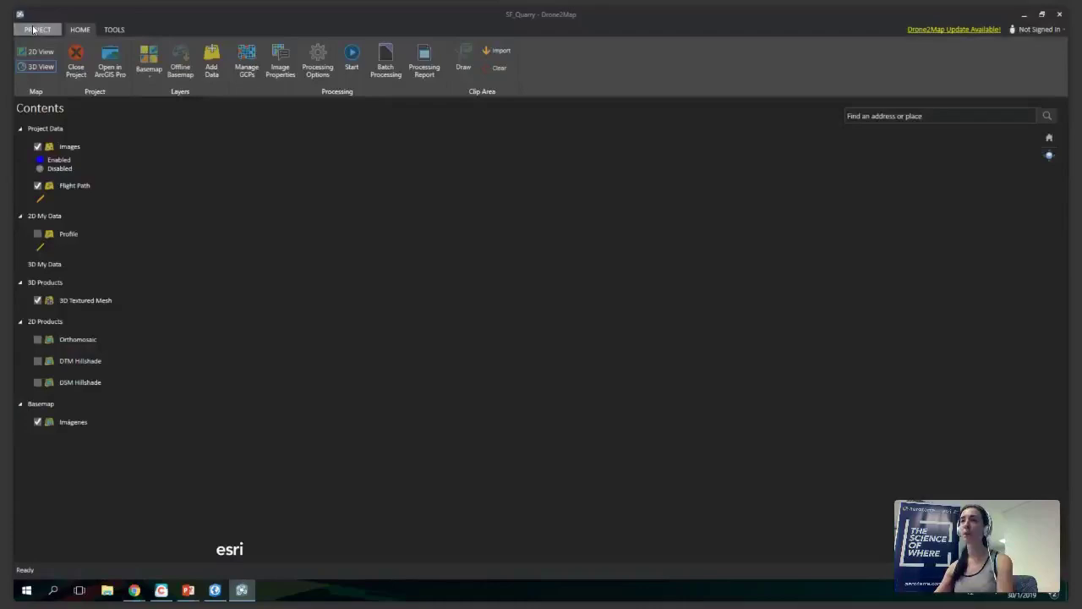
# Review the tools for sharing the SF_Quarry products, including the Tile Layer option.
pyautogui.click(114, 29)
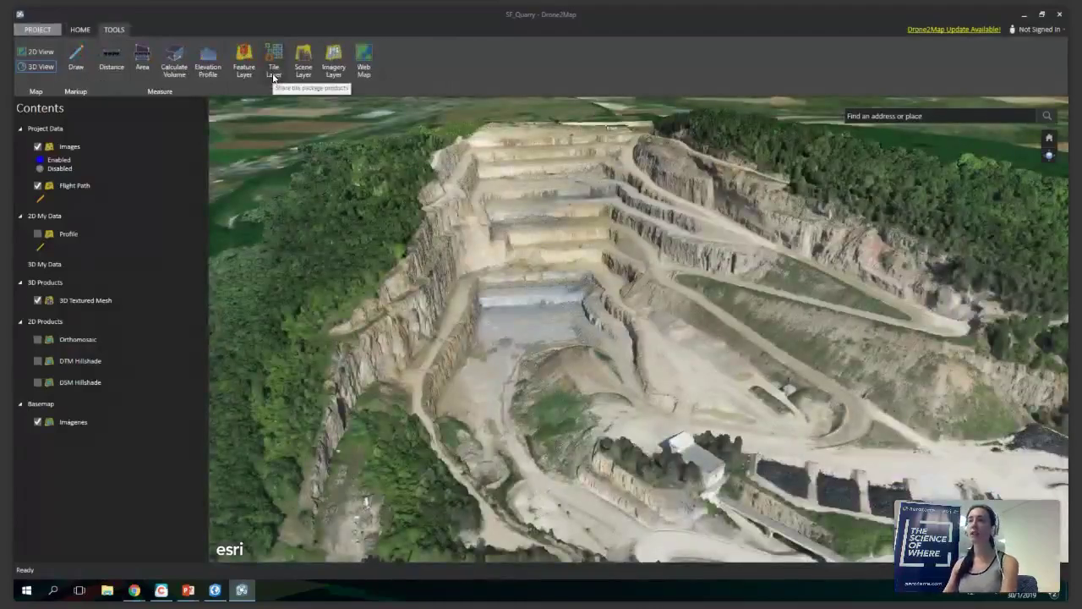
pyautogui.click(273, 75)
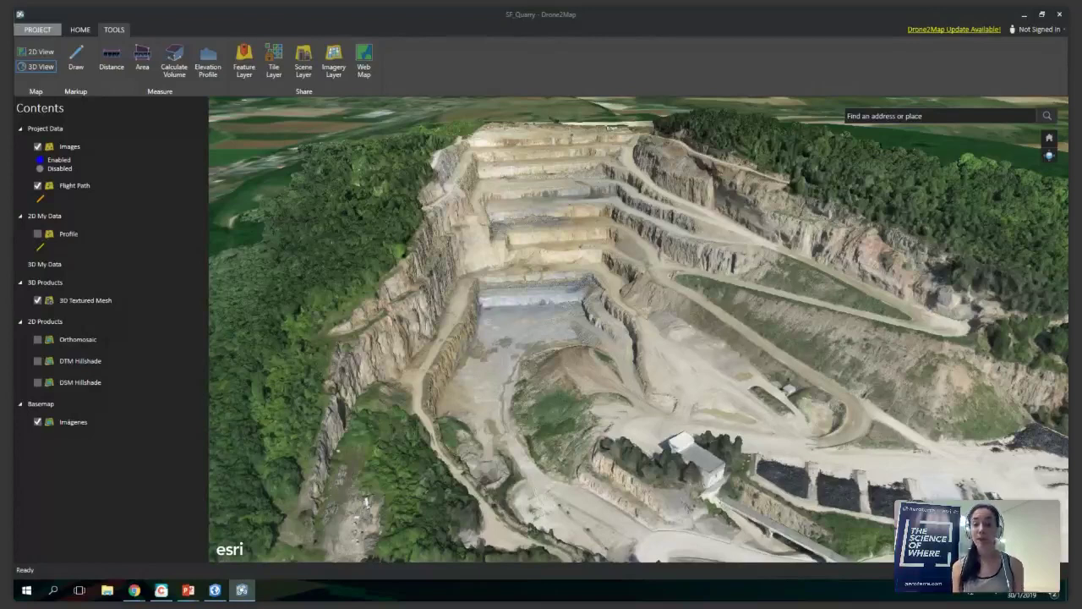
pyautogui.hotkey('alt', 'Tab')
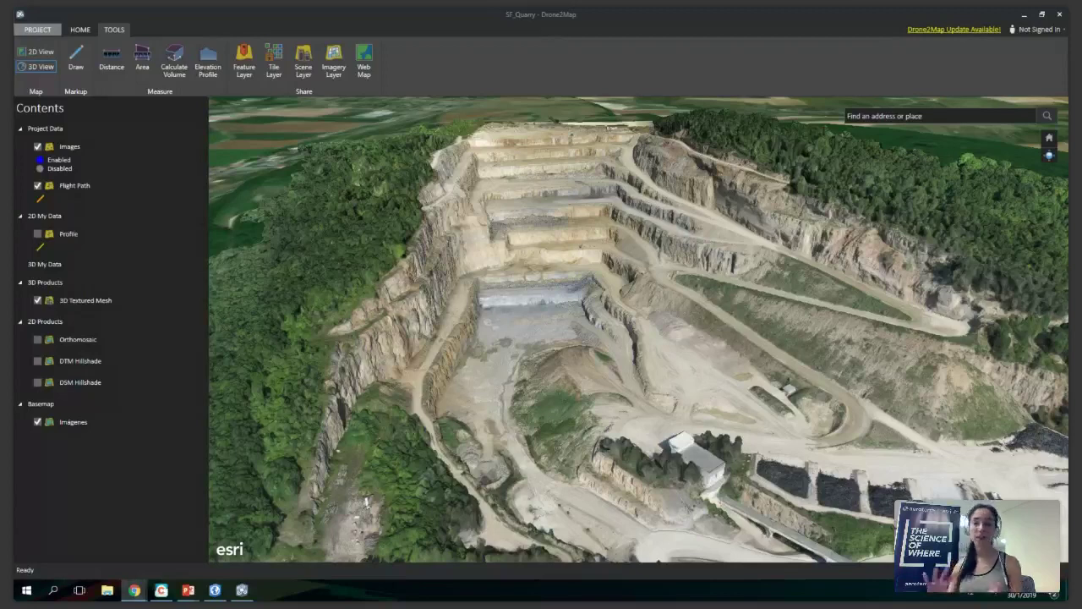
# Switch to File Explorer and open the SF_Quarry_D2M_Project folder under CAPACITACION and WEBINARs on the DATA (D:) drive.
pyautogui.click(108, 591)
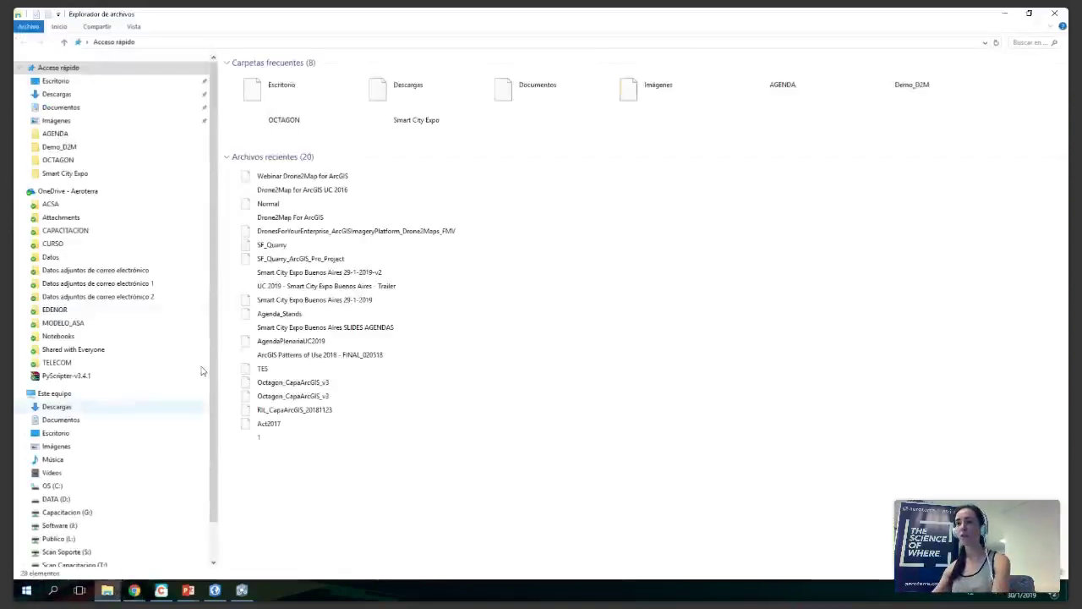
pyautogui.click(61, 147)
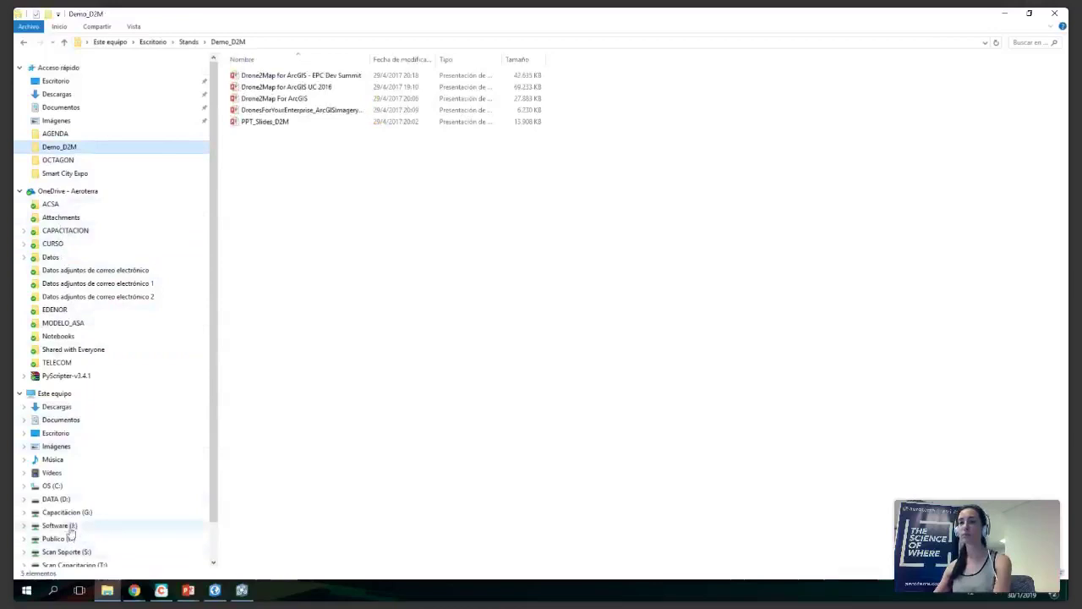
pyautogui.click(65, 501)
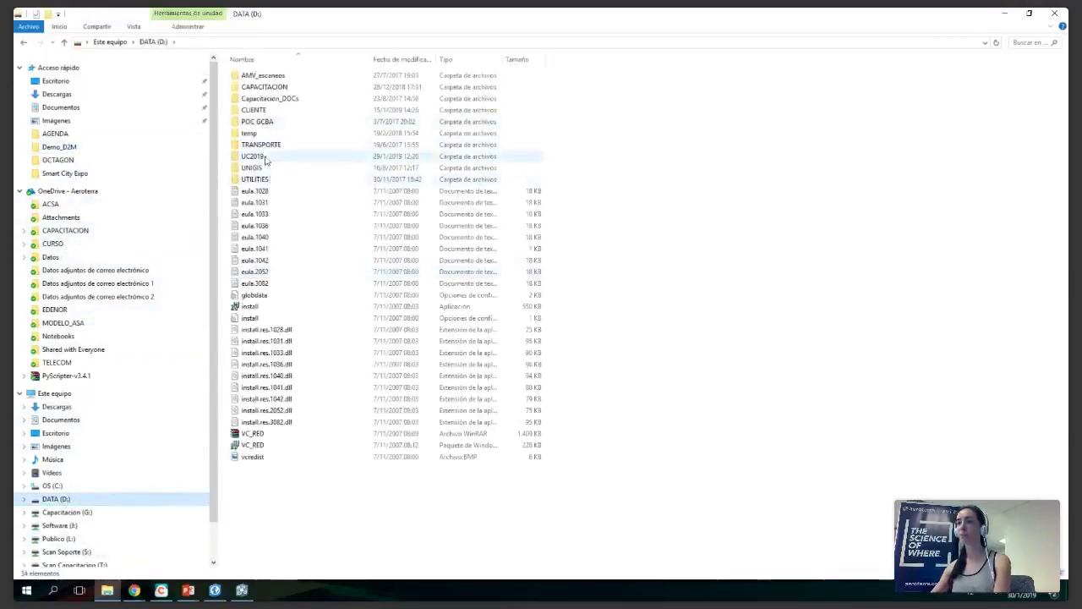
pyautogui.doubleClick(268, 88)
pyautogui.doubleClick(257, 169)
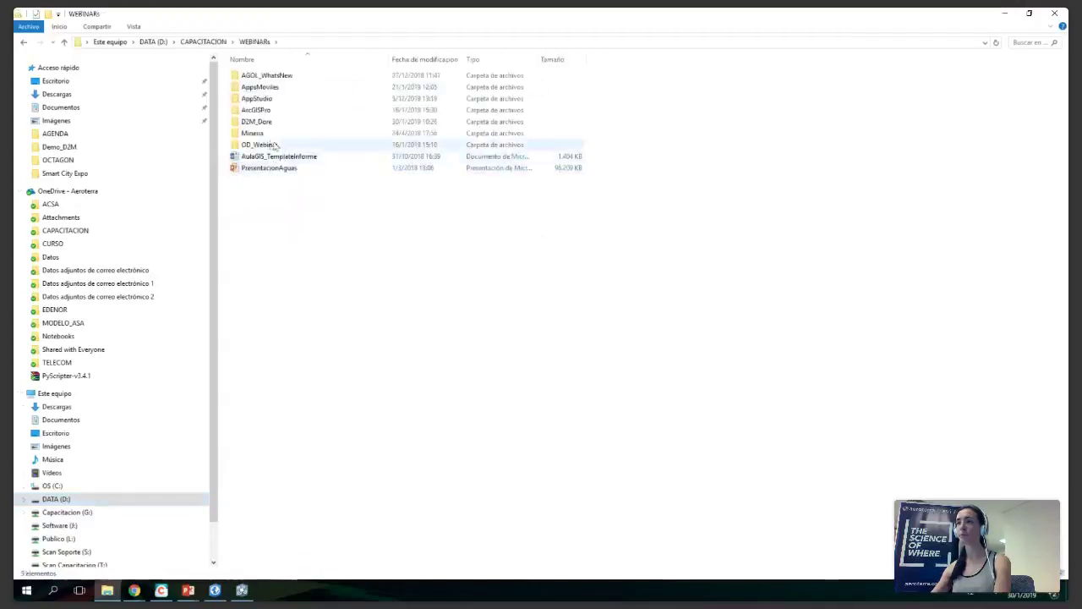
pyautogui.doubleClick(265, 123)
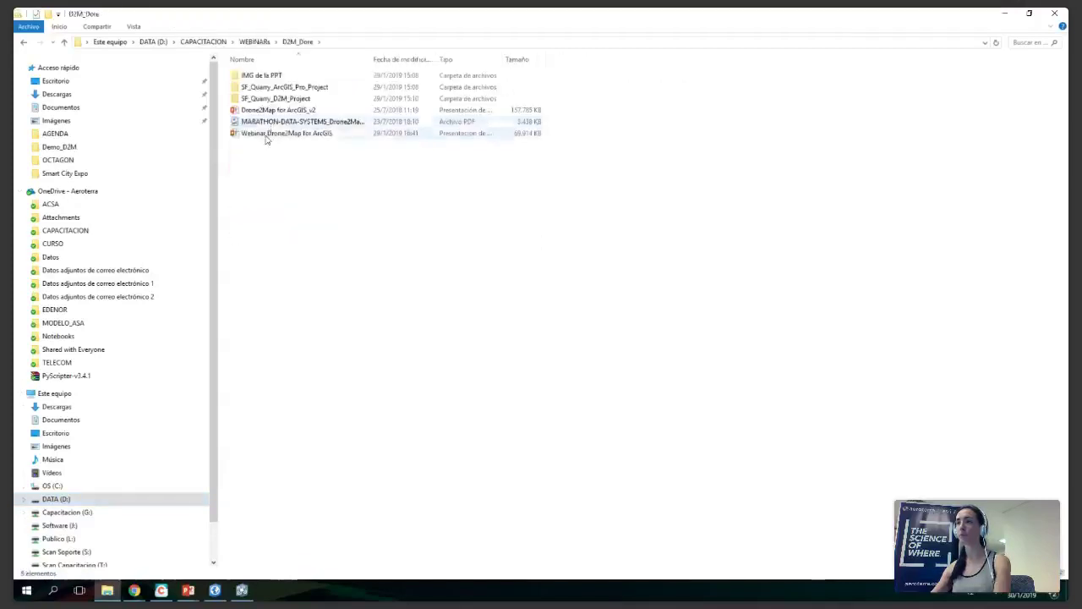
pyautogui.doubleClick(288, 99)
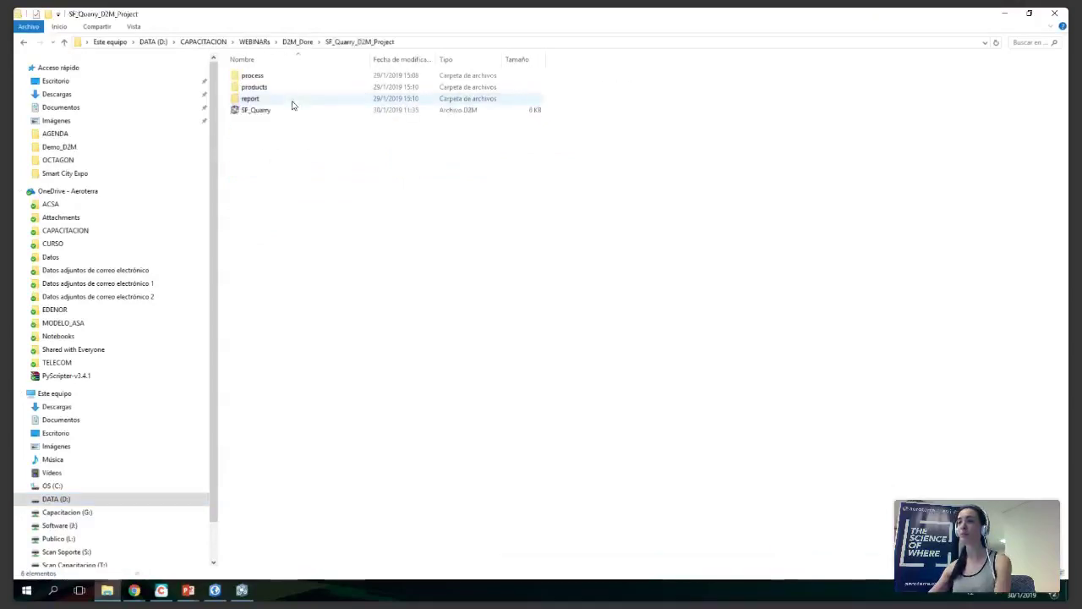
# Look into the project's process folder and examine the SF_Quarry_DSM and SF_Quarry_Orthomosaic files in the 2D products folder.
pyautogui.doubleClick(257, 78)
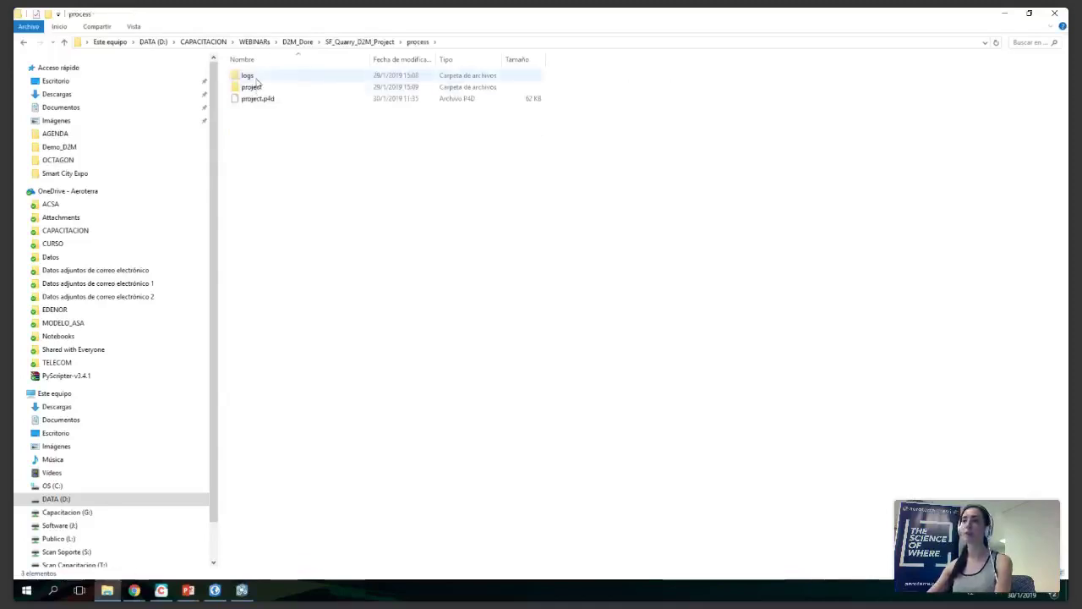
pyautogui.click(359, 42)
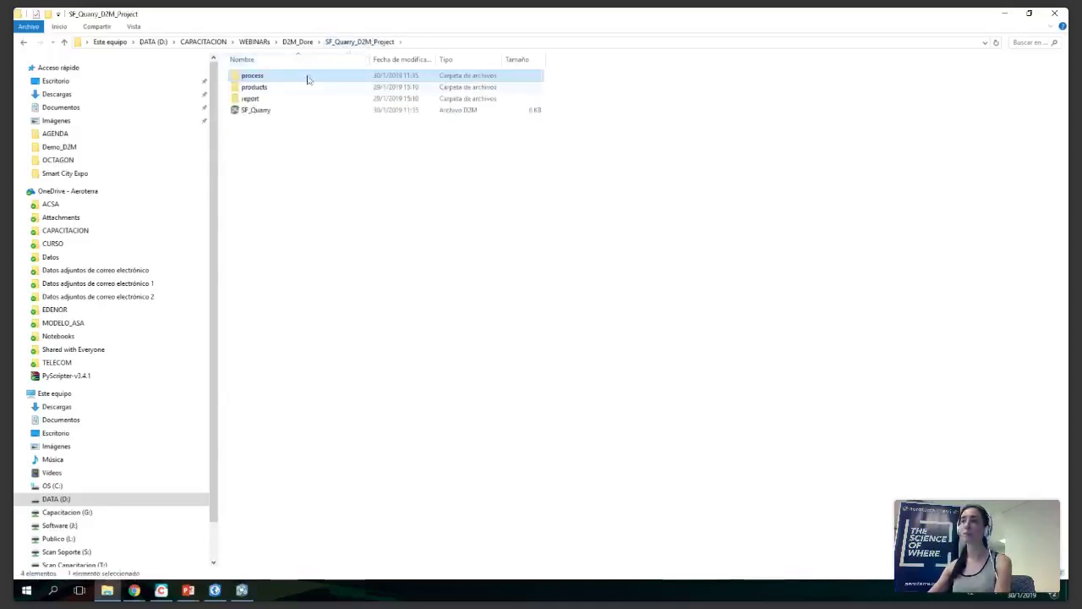
pyautogui.doubleClick(275, 88)
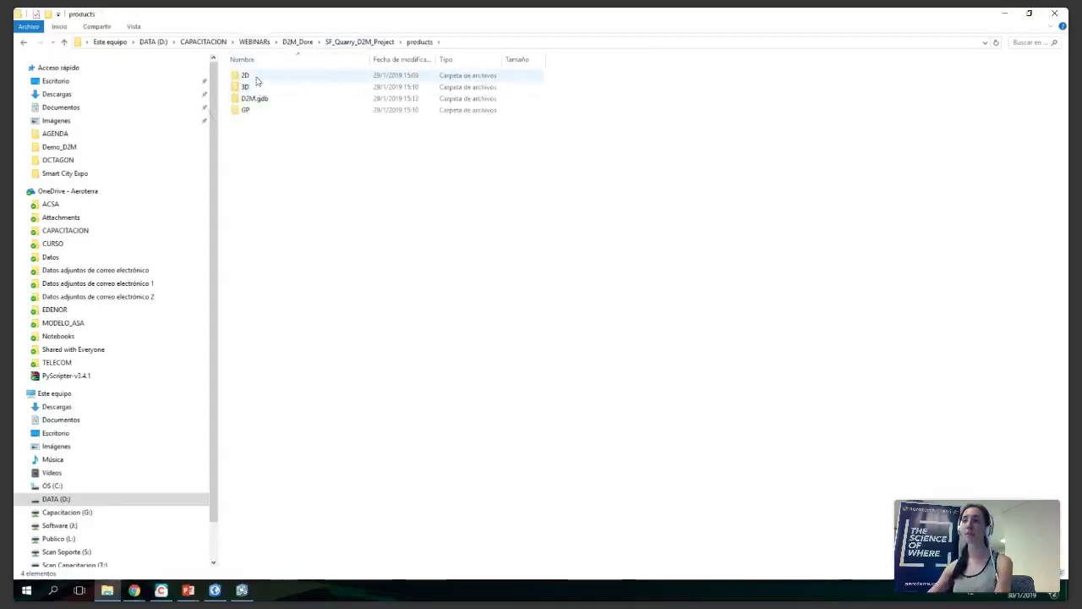
pyautogui.doubleClick(255, 77)
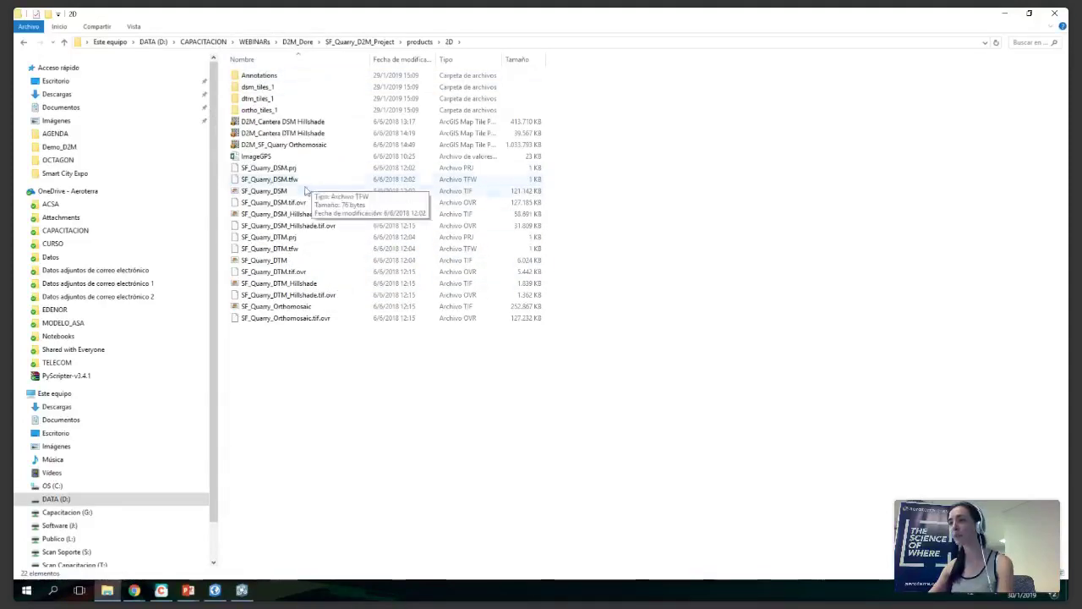
pyautogui.click(305, 193)
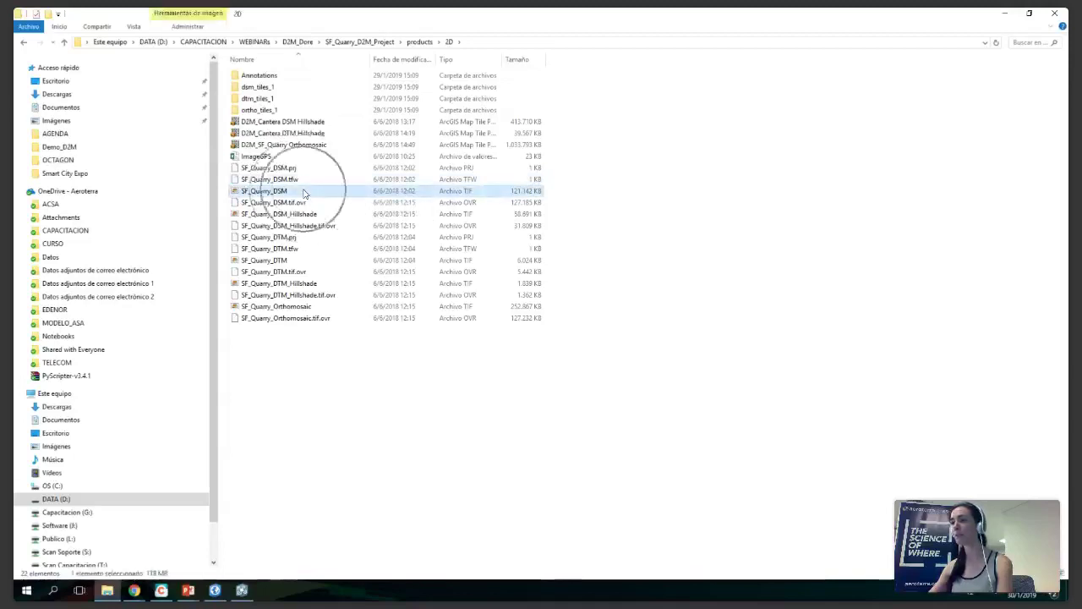
pyautogui.click(301, 308)
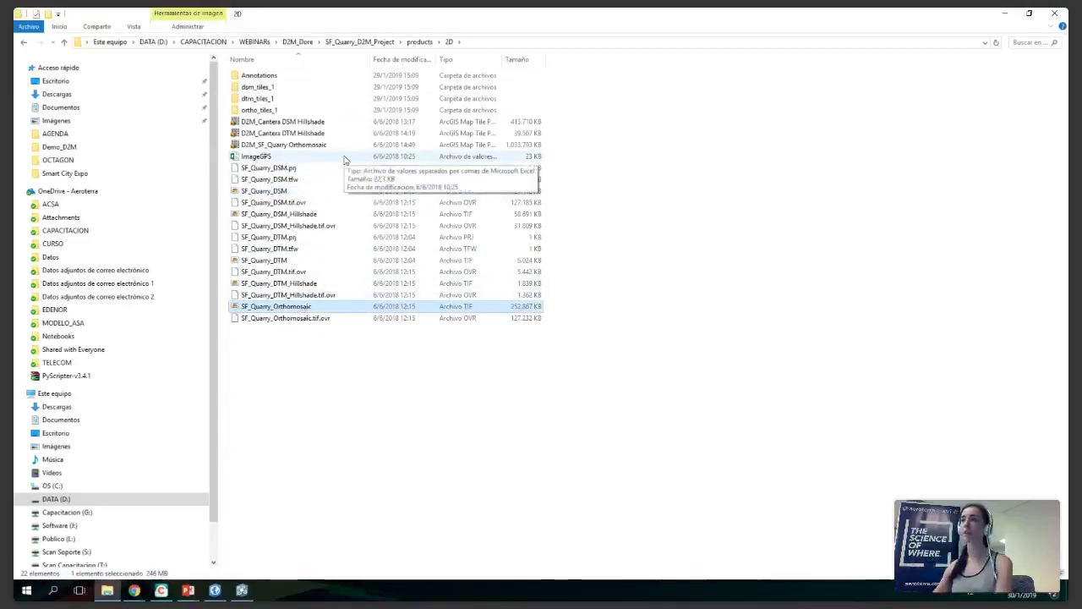
# Examine the mesh and point cloud files in the project's 3D products folder.
pyautogui.click(419, 41)
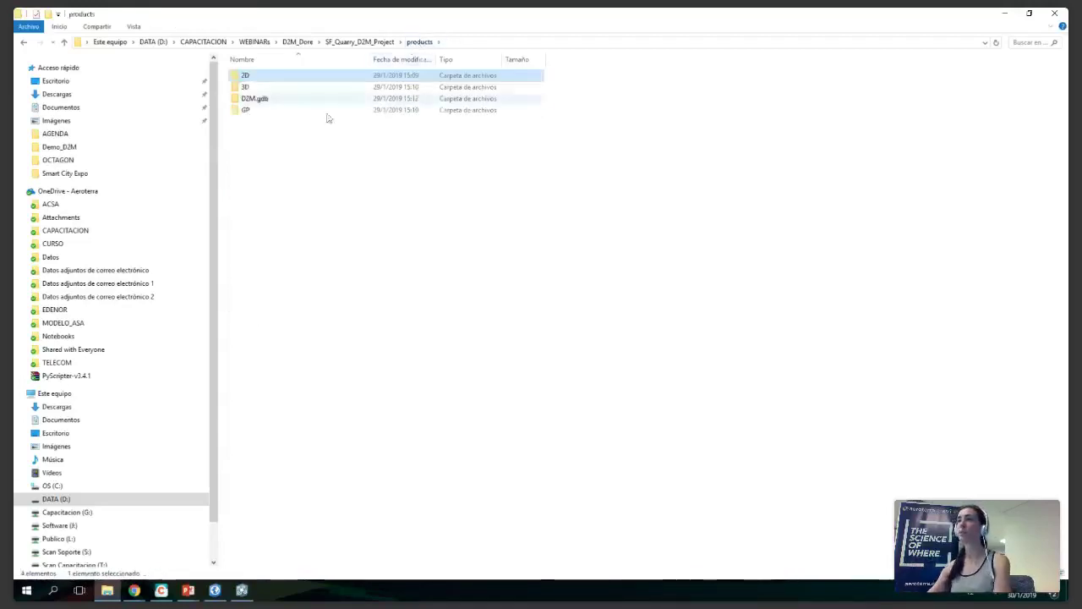
pyautogui.doubleClick(269, 88)
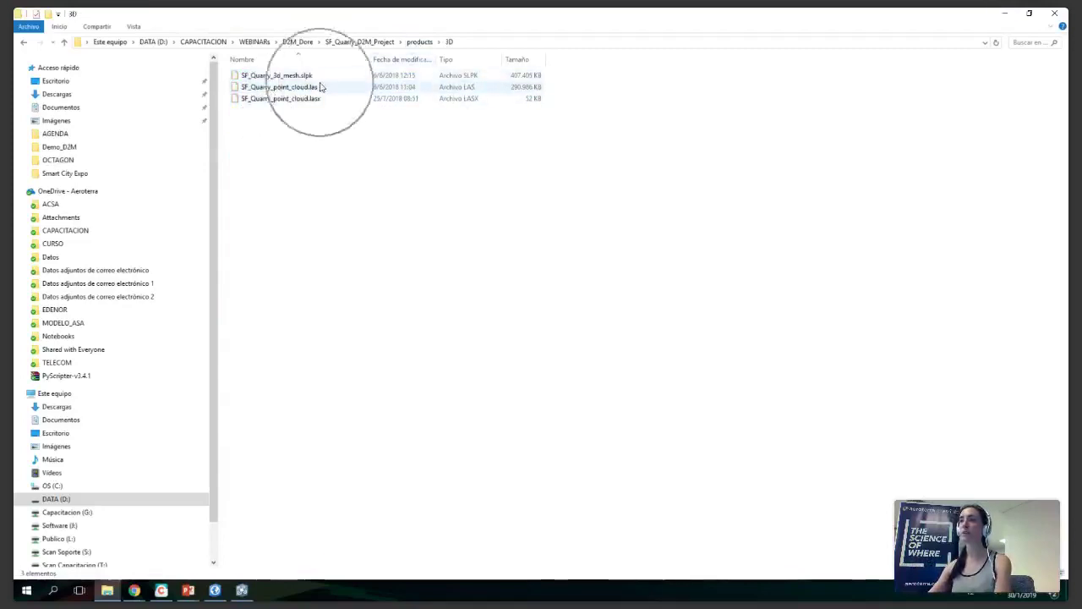
pyautogui.click(321, 107)
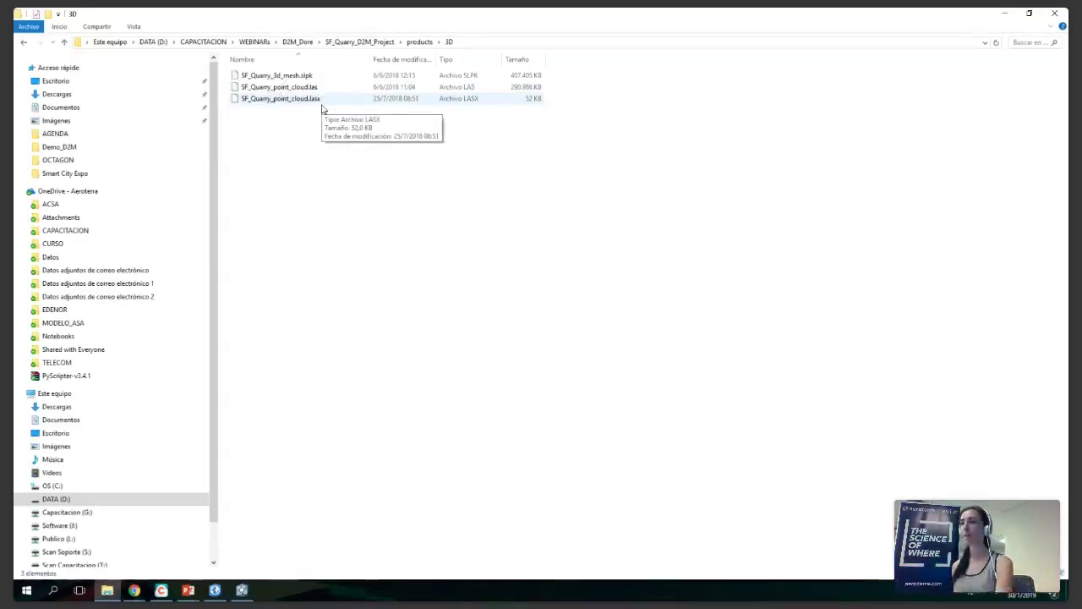
# Switch back to Drone2Map and open the processing report of the SF_Quarry project.
pyautogui.hotkey('alt', 'Tab')
pyautogui.hotkey('alt', 'Tab')
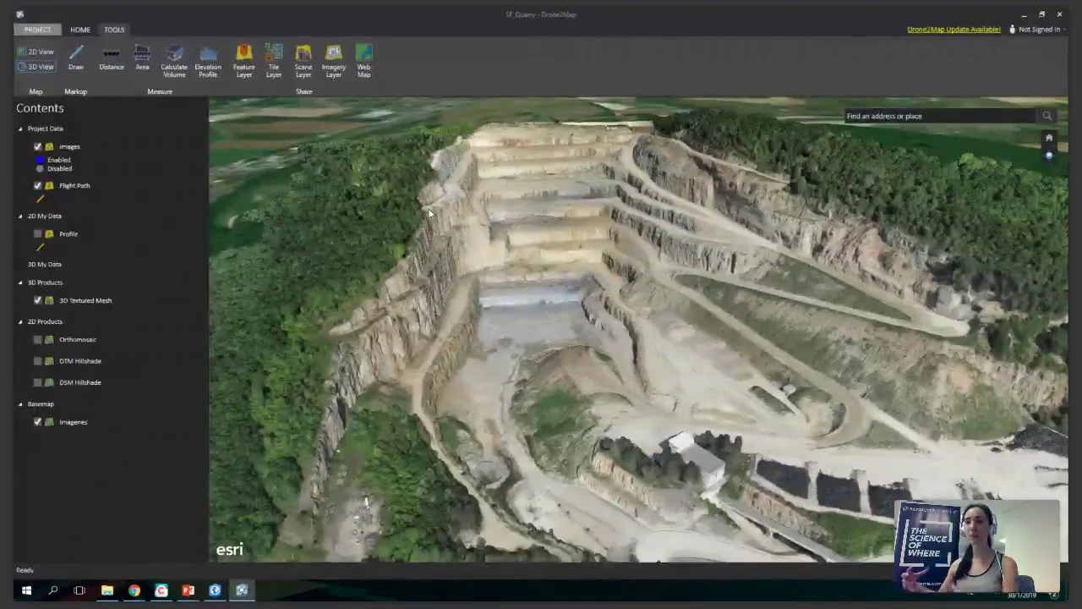
pyautogui.click(85, 30)
pyautogui.click(84, 30)
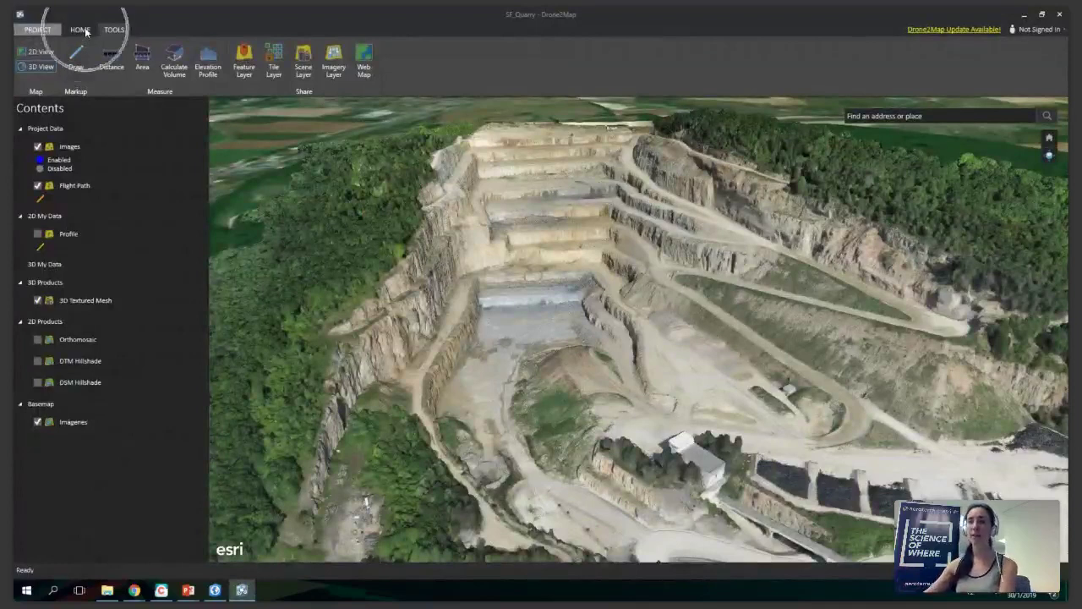
pyautogui.click(85, 30)
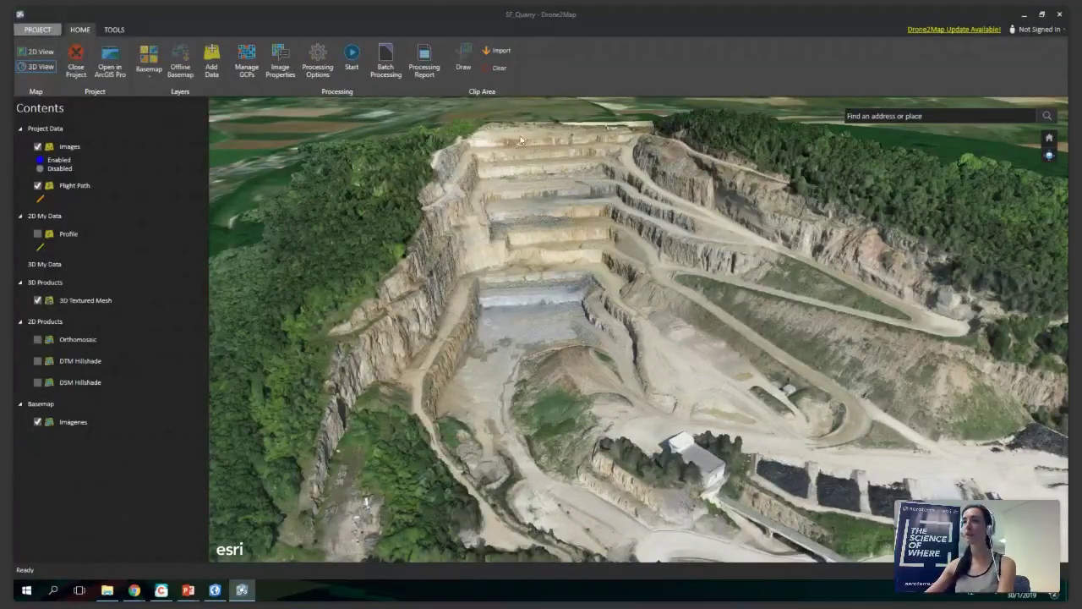
pyautogui.click(437, 75)
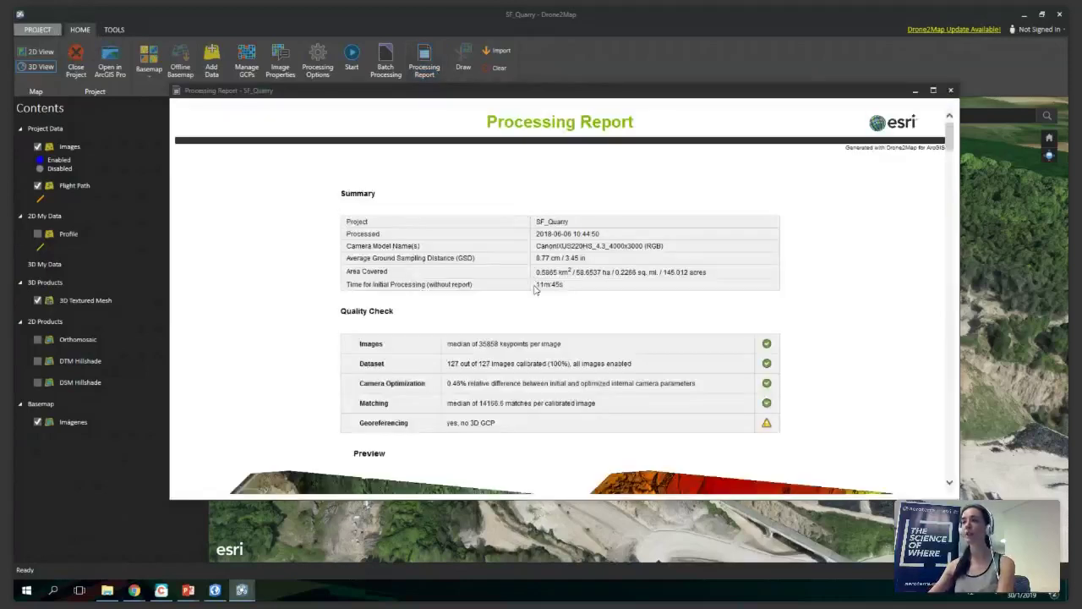
# Examine the report's preview images, calibration details, computed image positions, camera uncertainties and image overlap map.
pyautogui.scroll(-6, 534, 289)
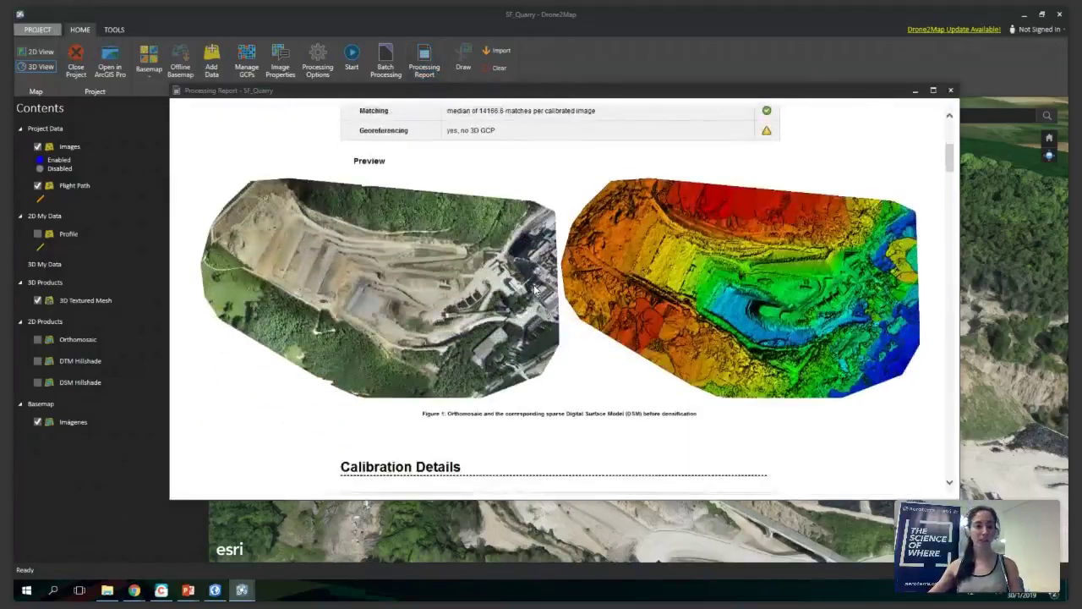
pyautogui.scroll(-3, 535, 289)
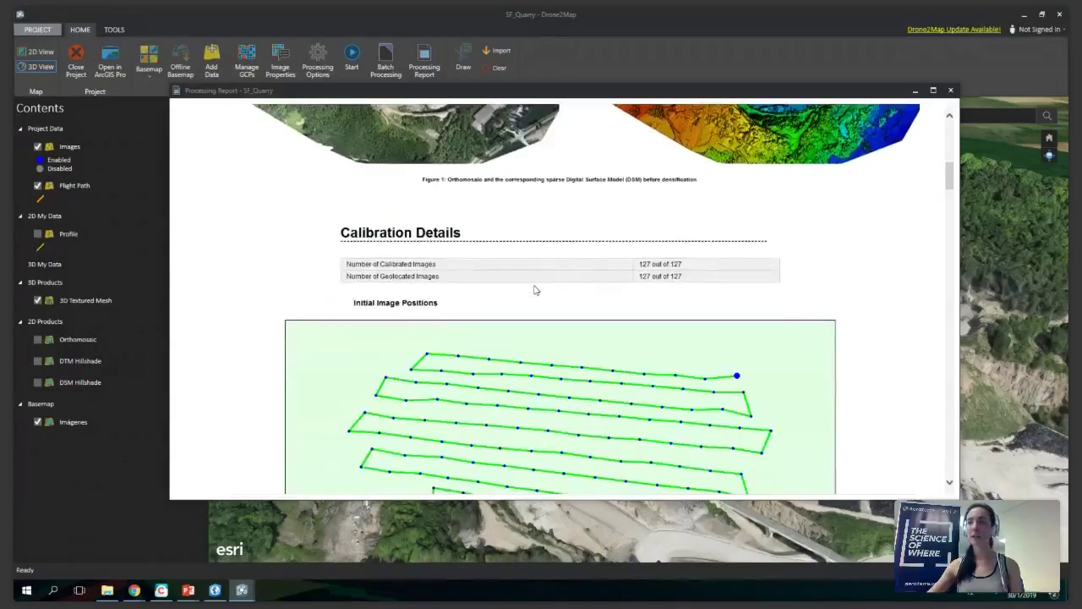
pyautogui.scroll(-3, 534, 289)
pyautogui.scroll(-5, 534, 290)
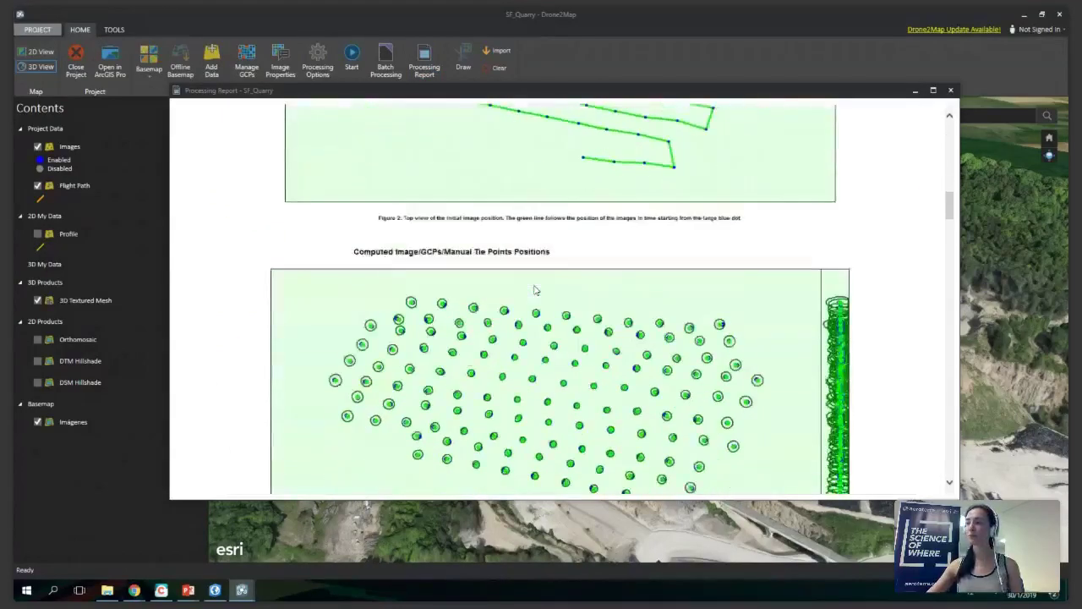
pyautogui.scroll(-4, 534, 290)
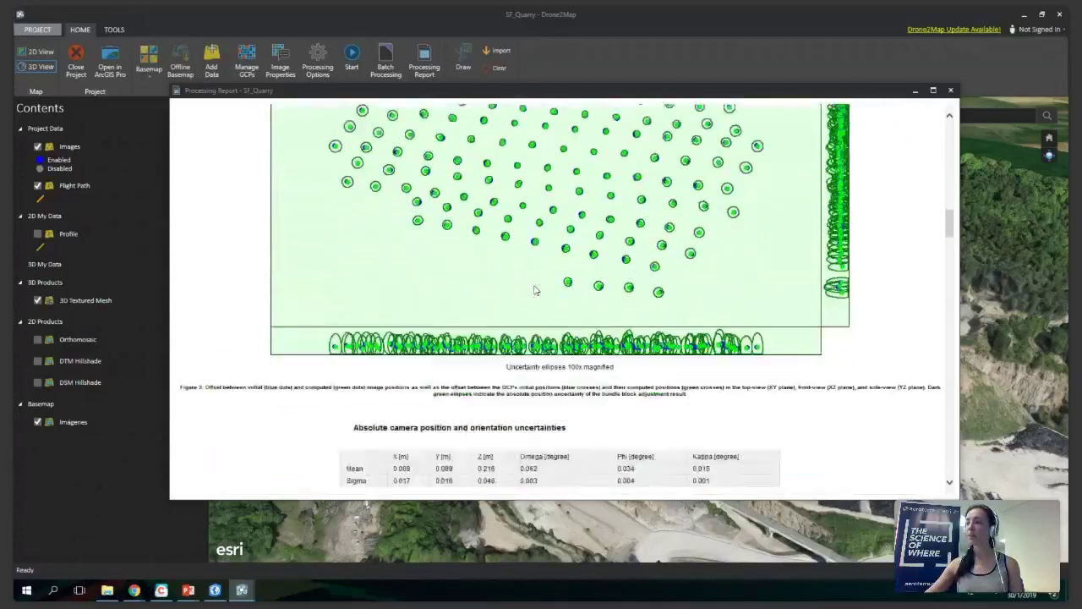
pyautogui.scroll(-3, 534, 289)
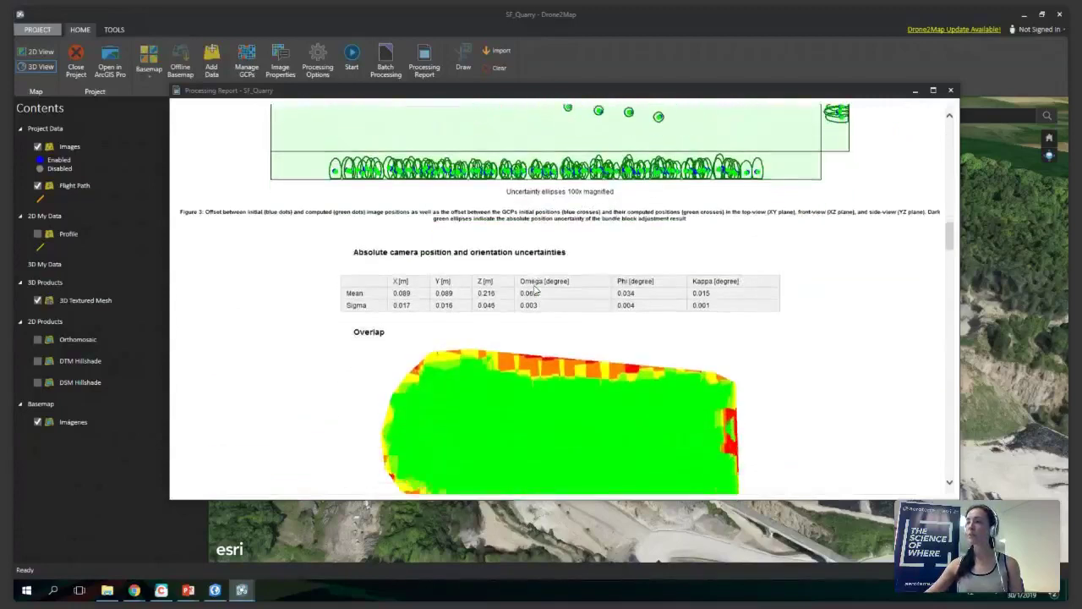
pyautogui.scroll(-7, 534, 289)
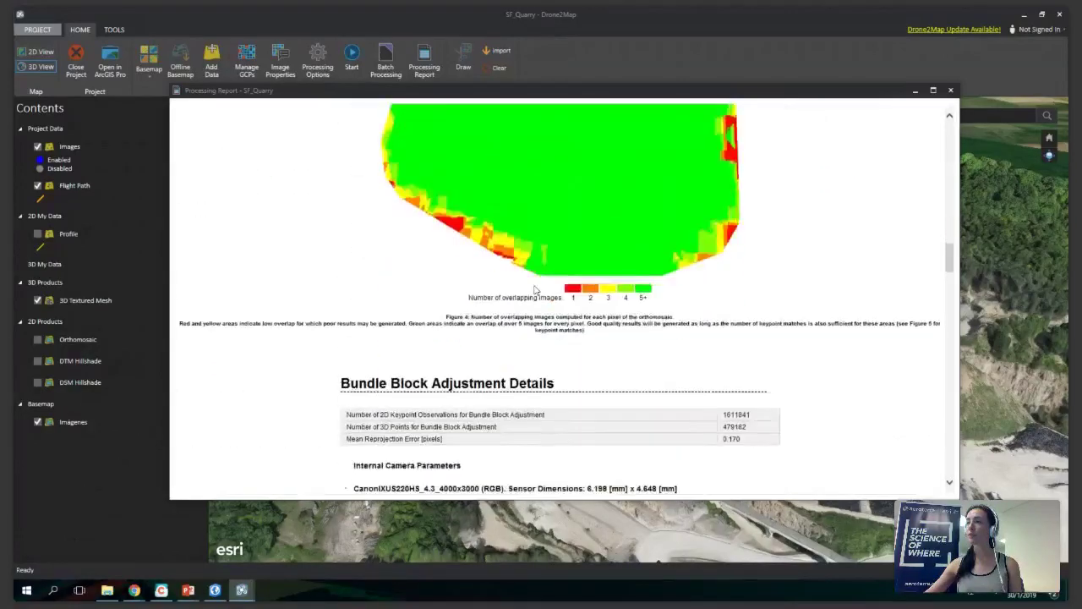
pyautogui.scroll(4, 534, 285)
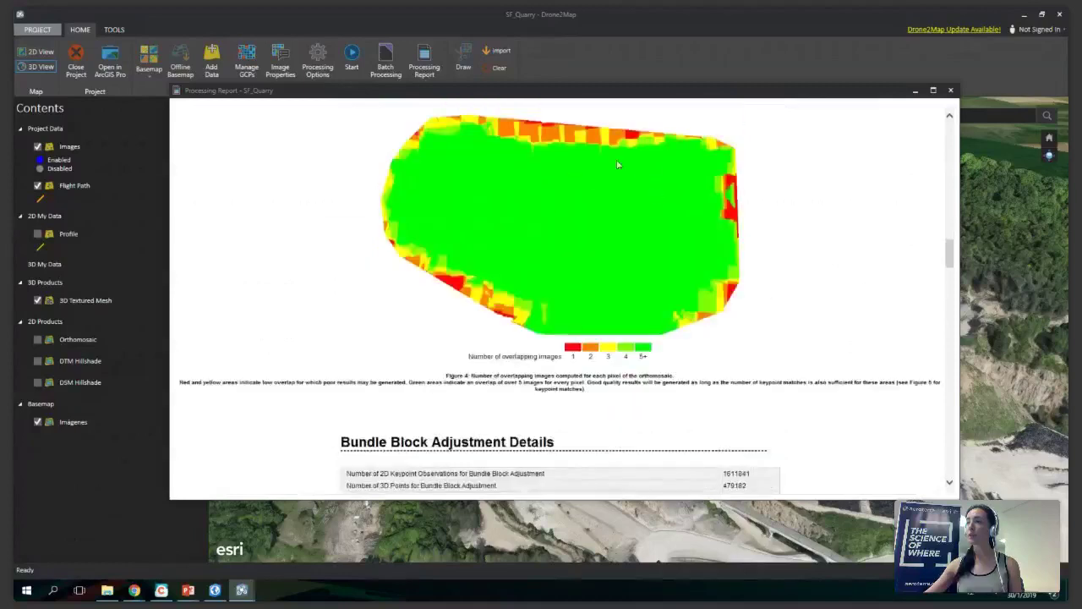
# Review the report's bundle block adjustment, internal camera parameters and geolocation details, and switch to the presentation's Preguntas slide.
pyautogui.scroll(-1, 621, 250)
pyautogui.scroll(-7, 622, 253)
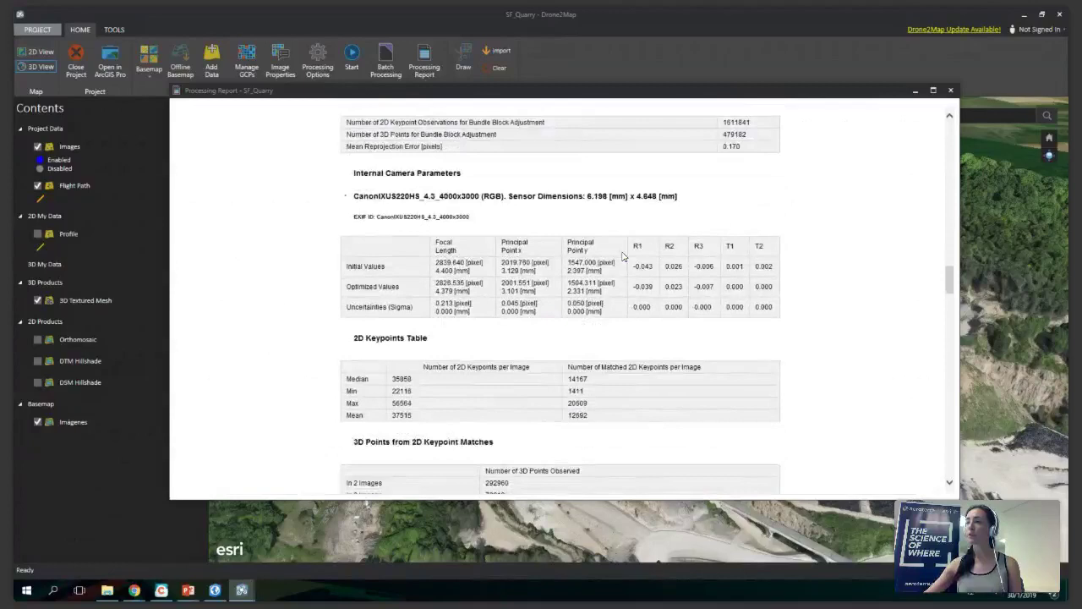
pyautogui.scroll(3, 622, 255)
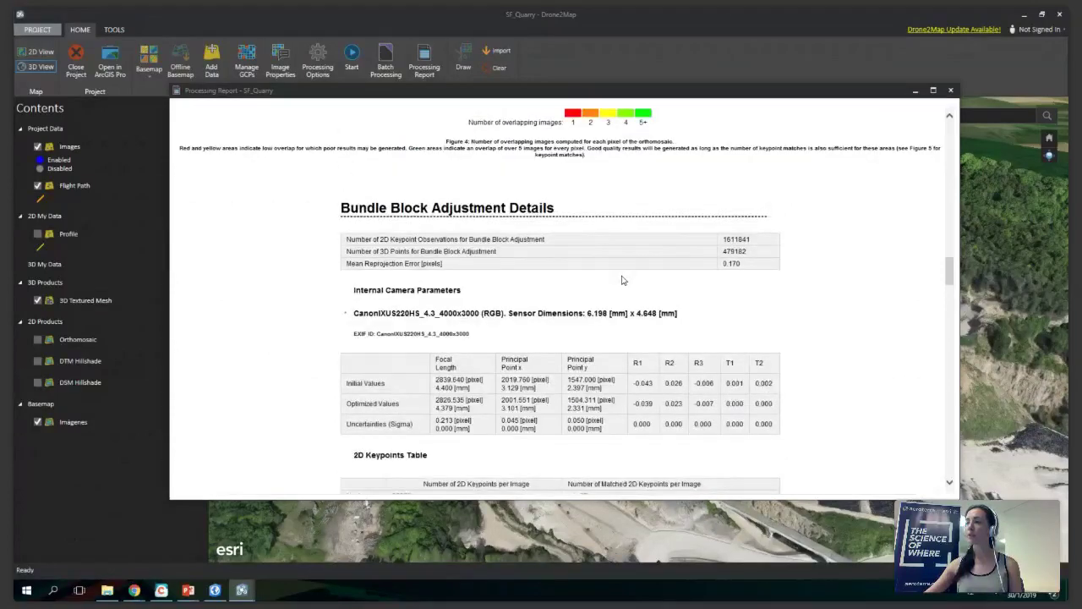
pyautogui.scroll(-20, 621, 280)
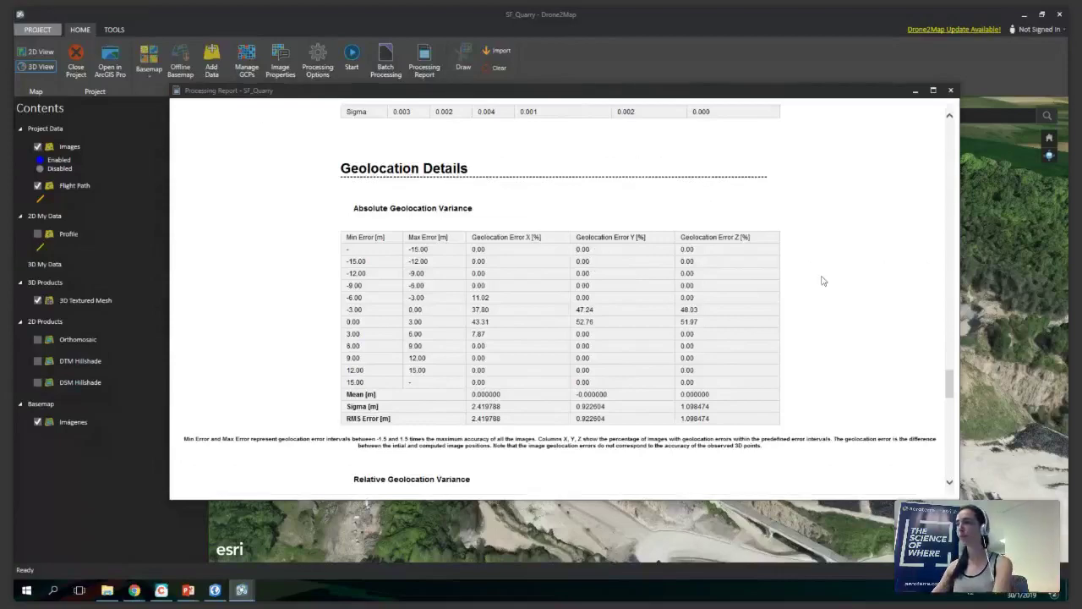
pyautogui.hotkey('alt', 'Tab')
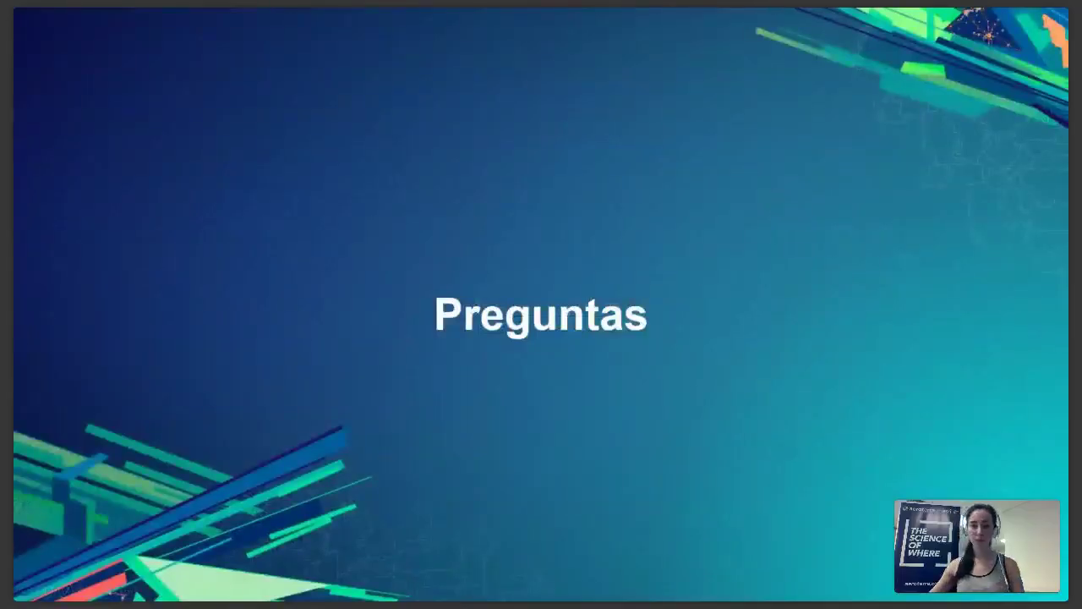